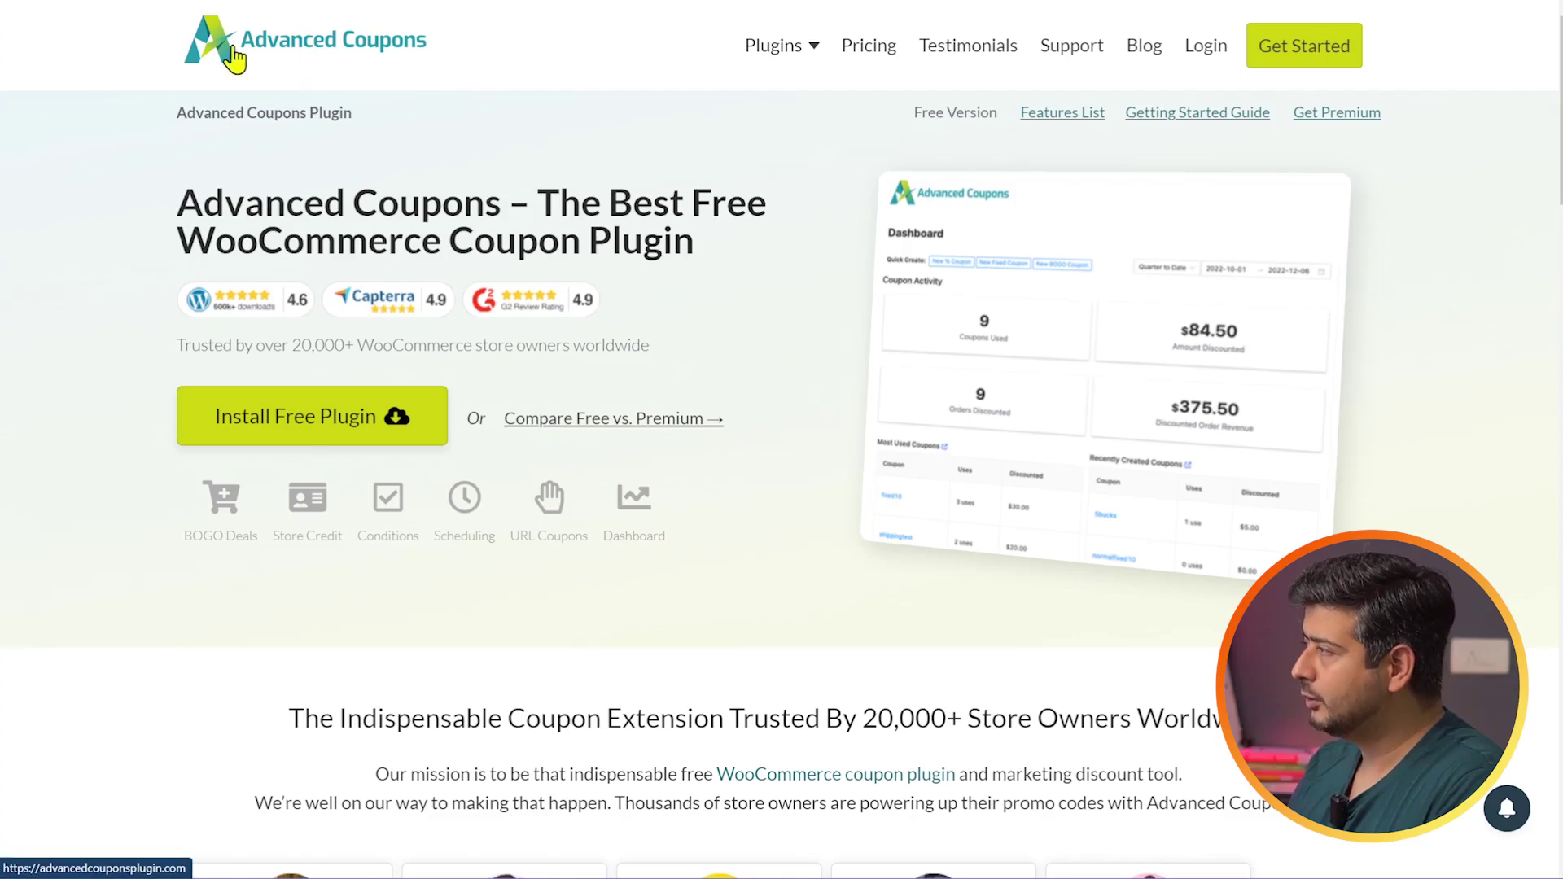
left_click(203, 55)
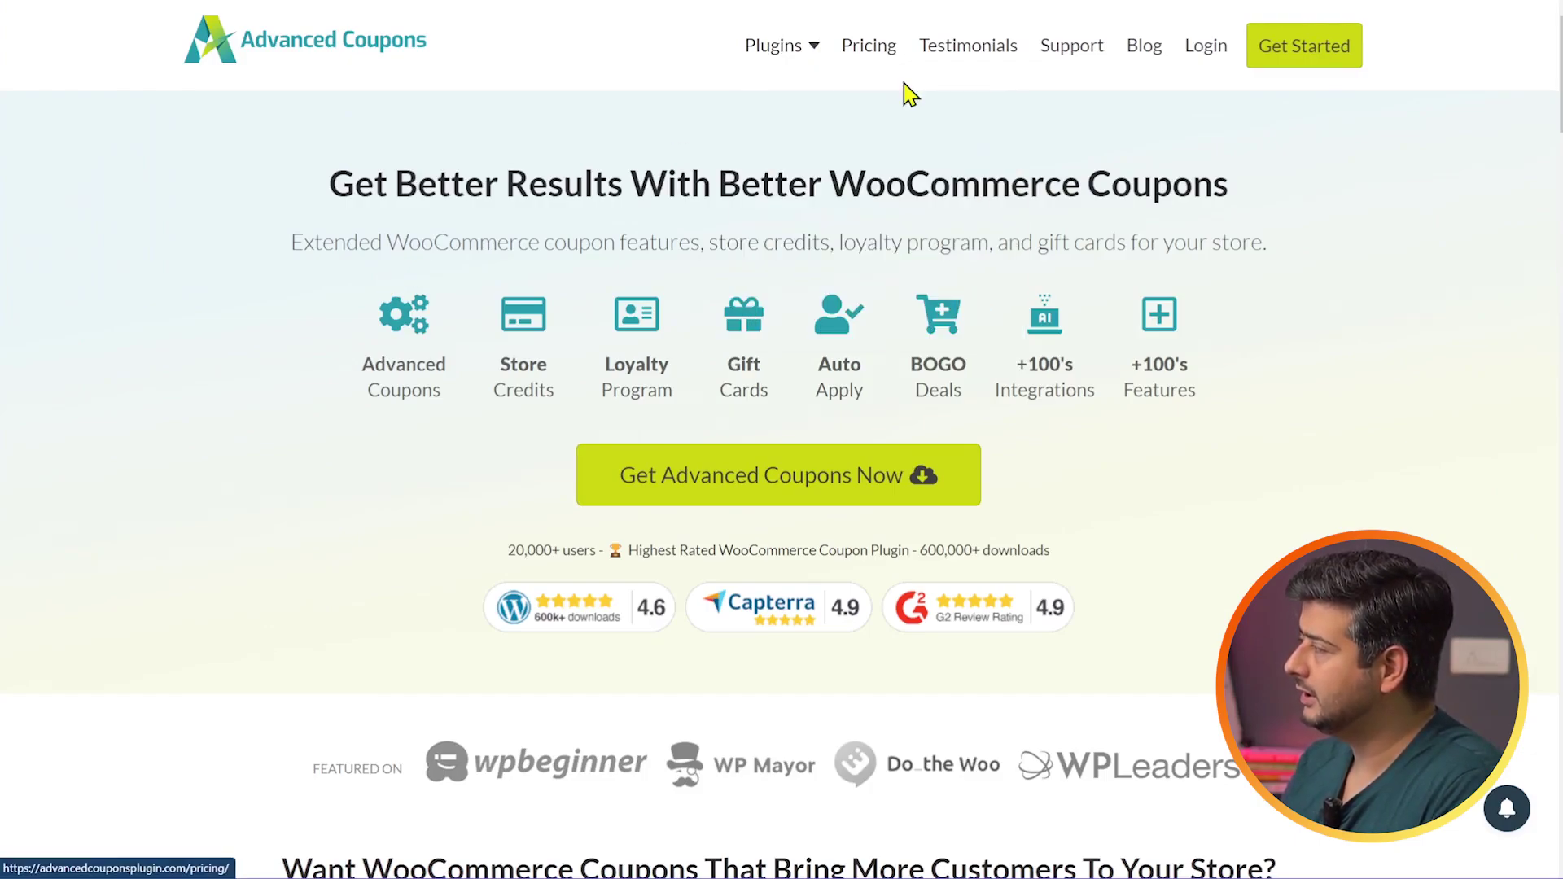
mouse_move(779, 46)
left_click(892, 115)
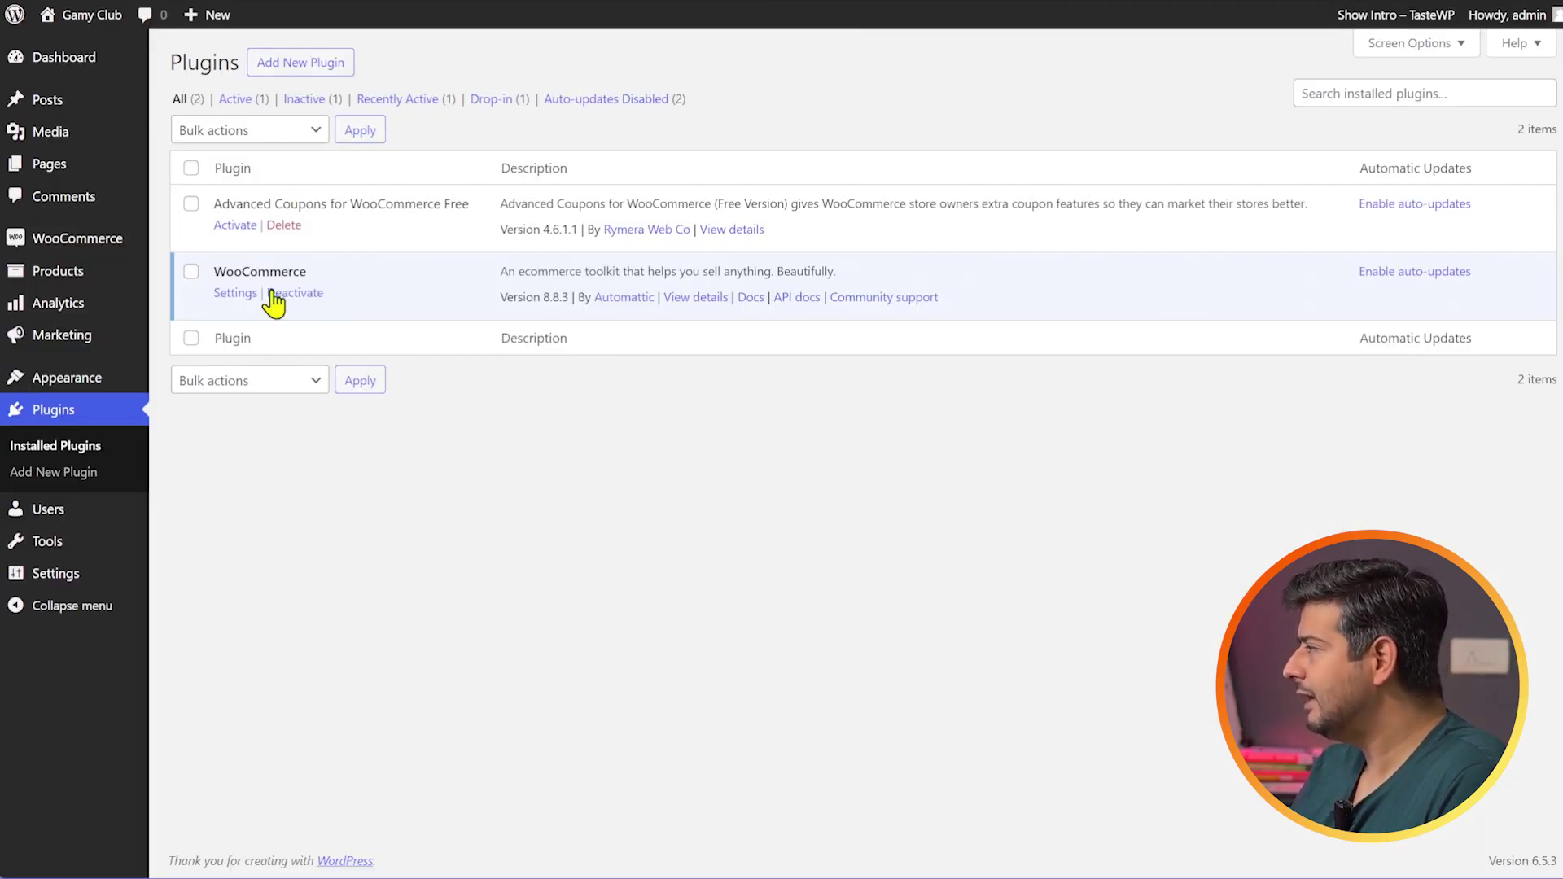
Step: Activate Advanced Coupons for WooCommerce Free from the Plugins list and go to Coupons > Dashboard
left_click_drag(222, 203, 483, 210)
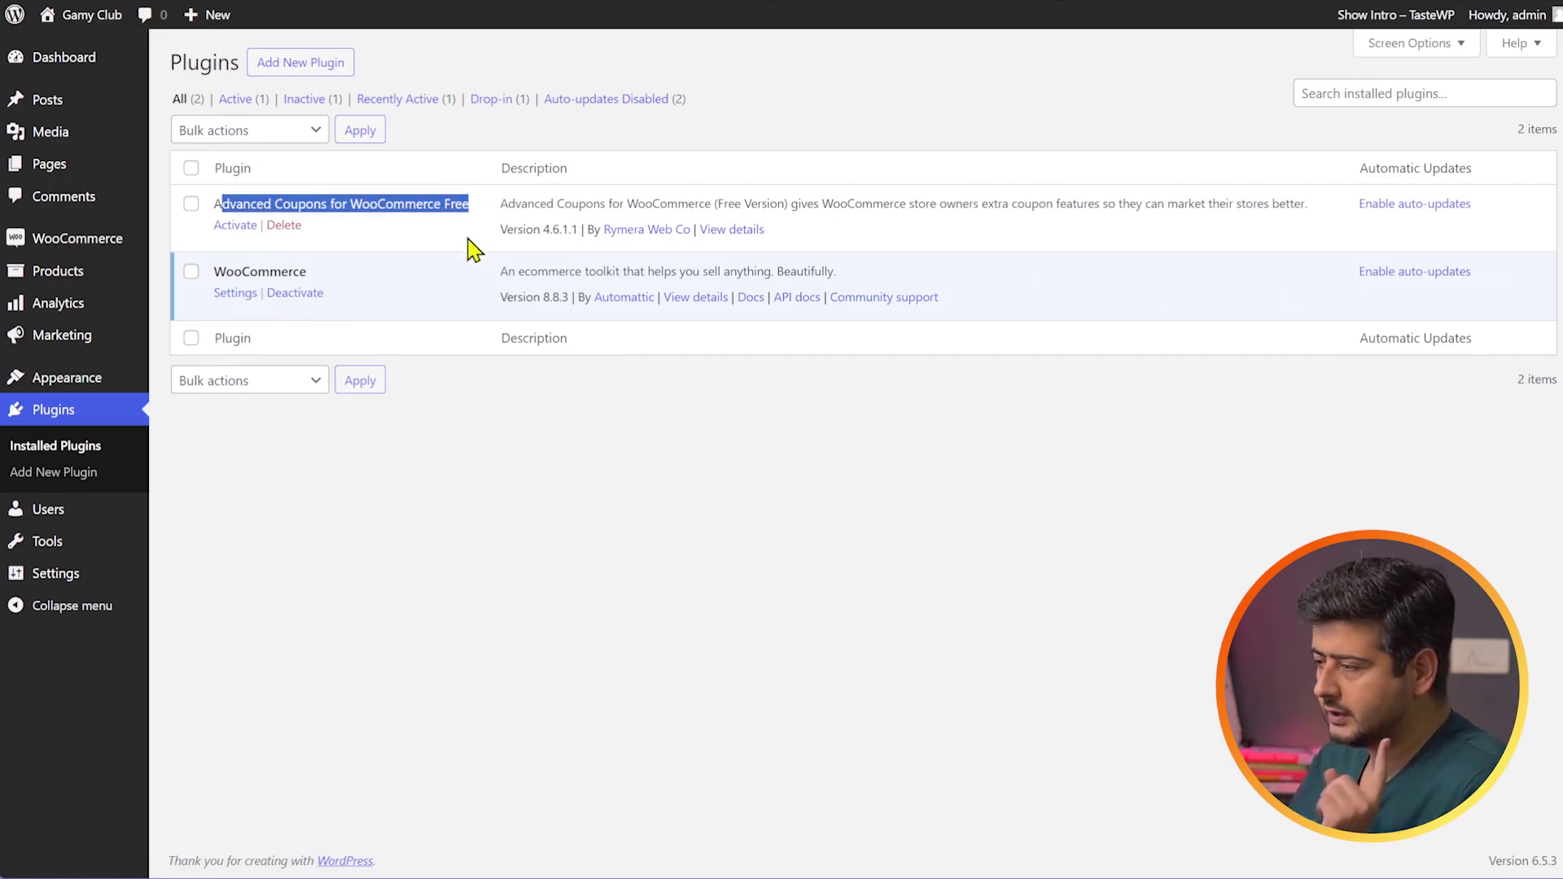
left_click(473, 242)
left_click(240, 232)
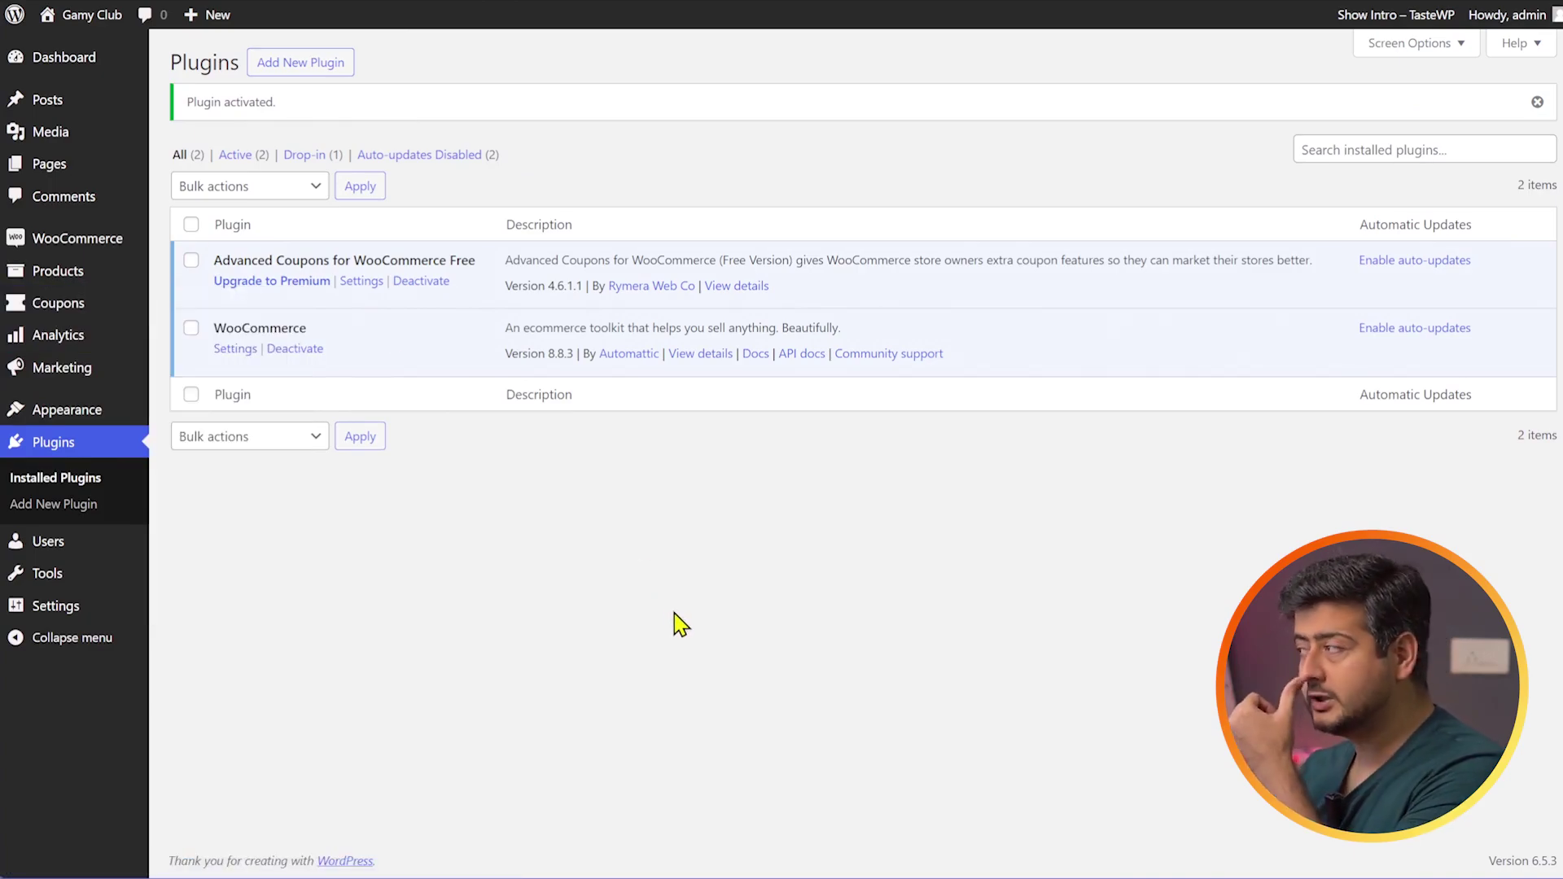
mouse_move(57, 303)
left_click(220, 315)
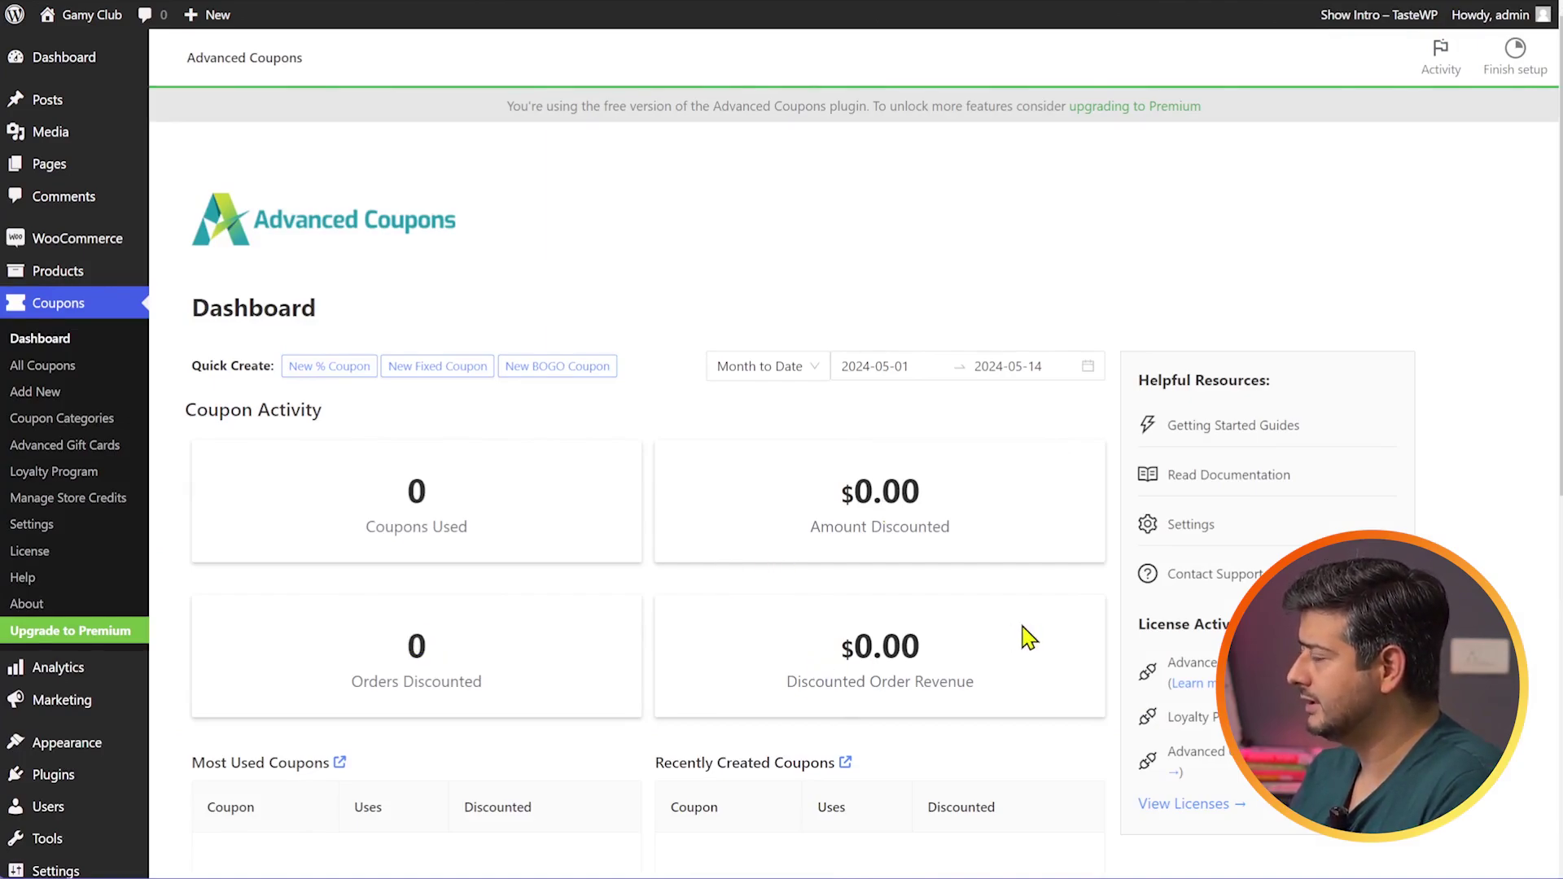
scroll(619, 455, "down", 3)
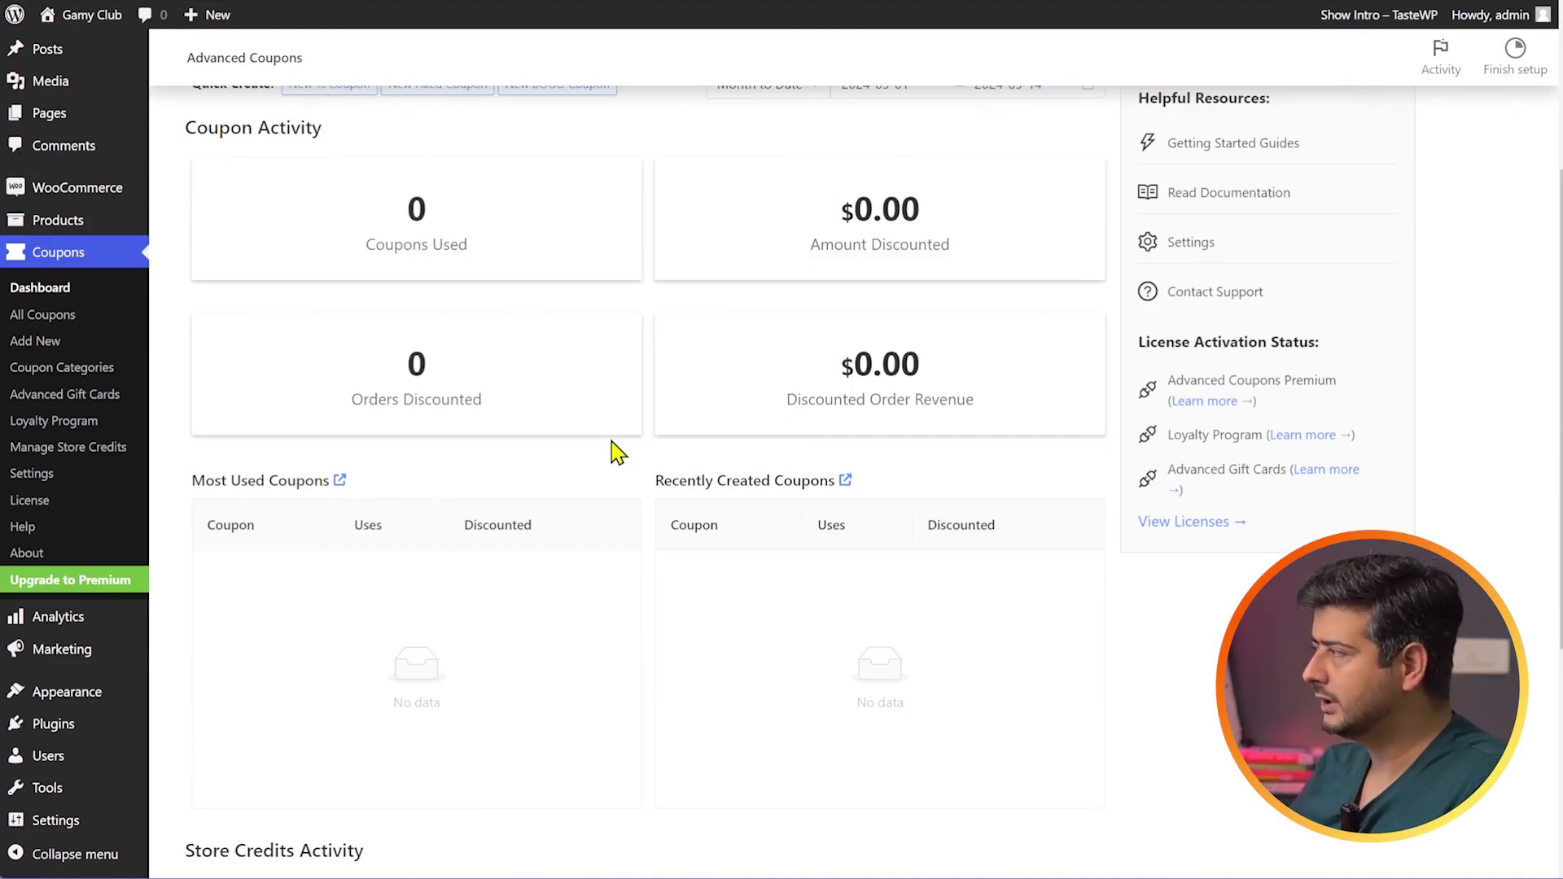
scroll(613, 458, "up", 1)
scroll(837, 227, "up", 4)
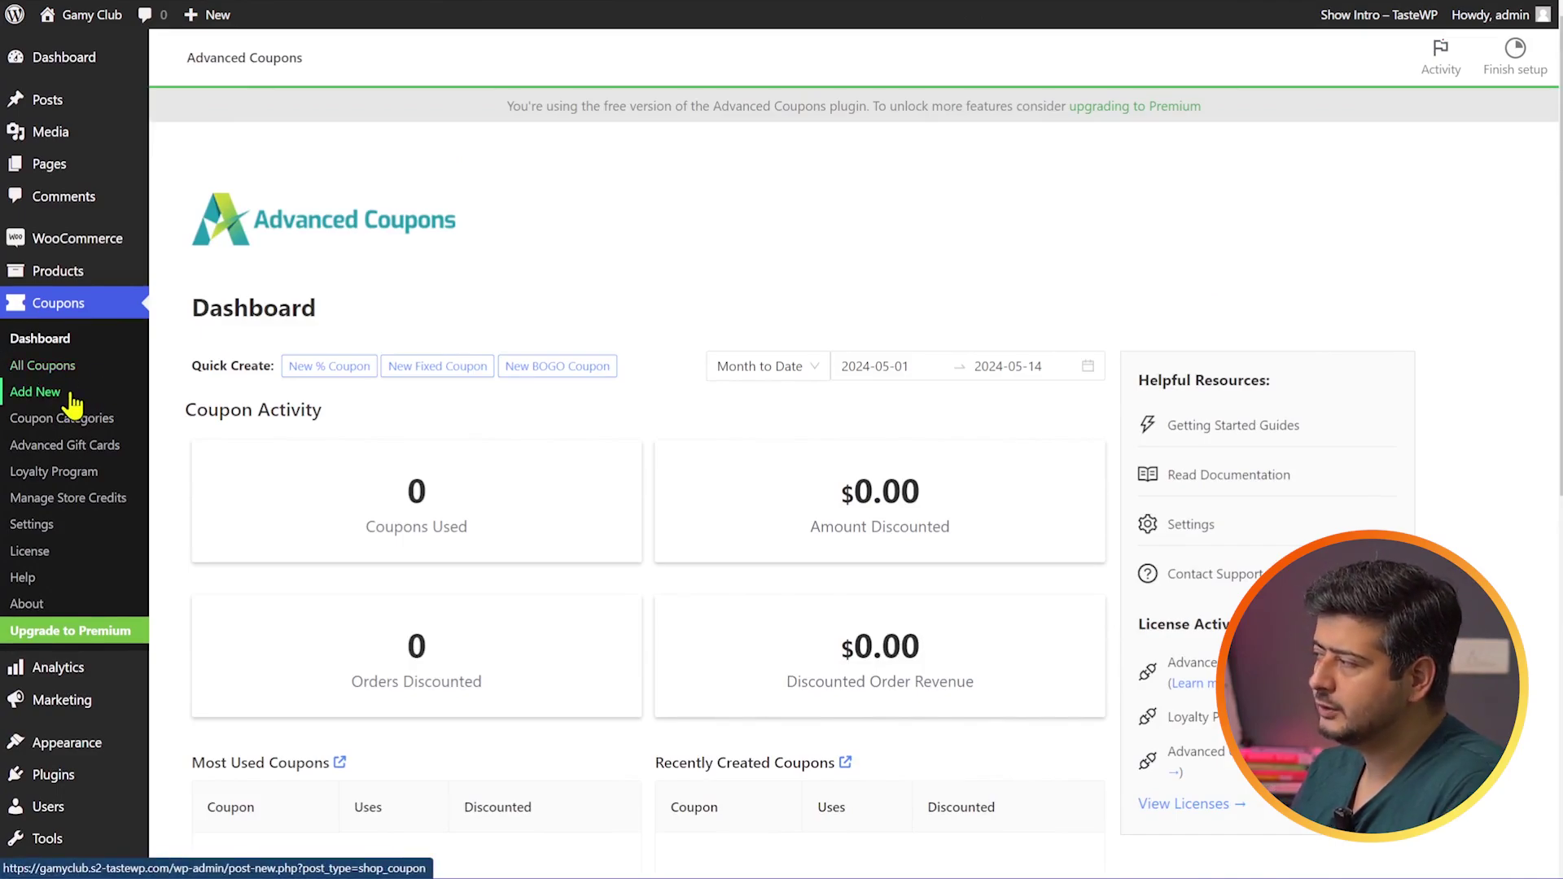
Step: Start a new coupon and generate random codes until K6CCBST6 is kept
left_click(129, 388)
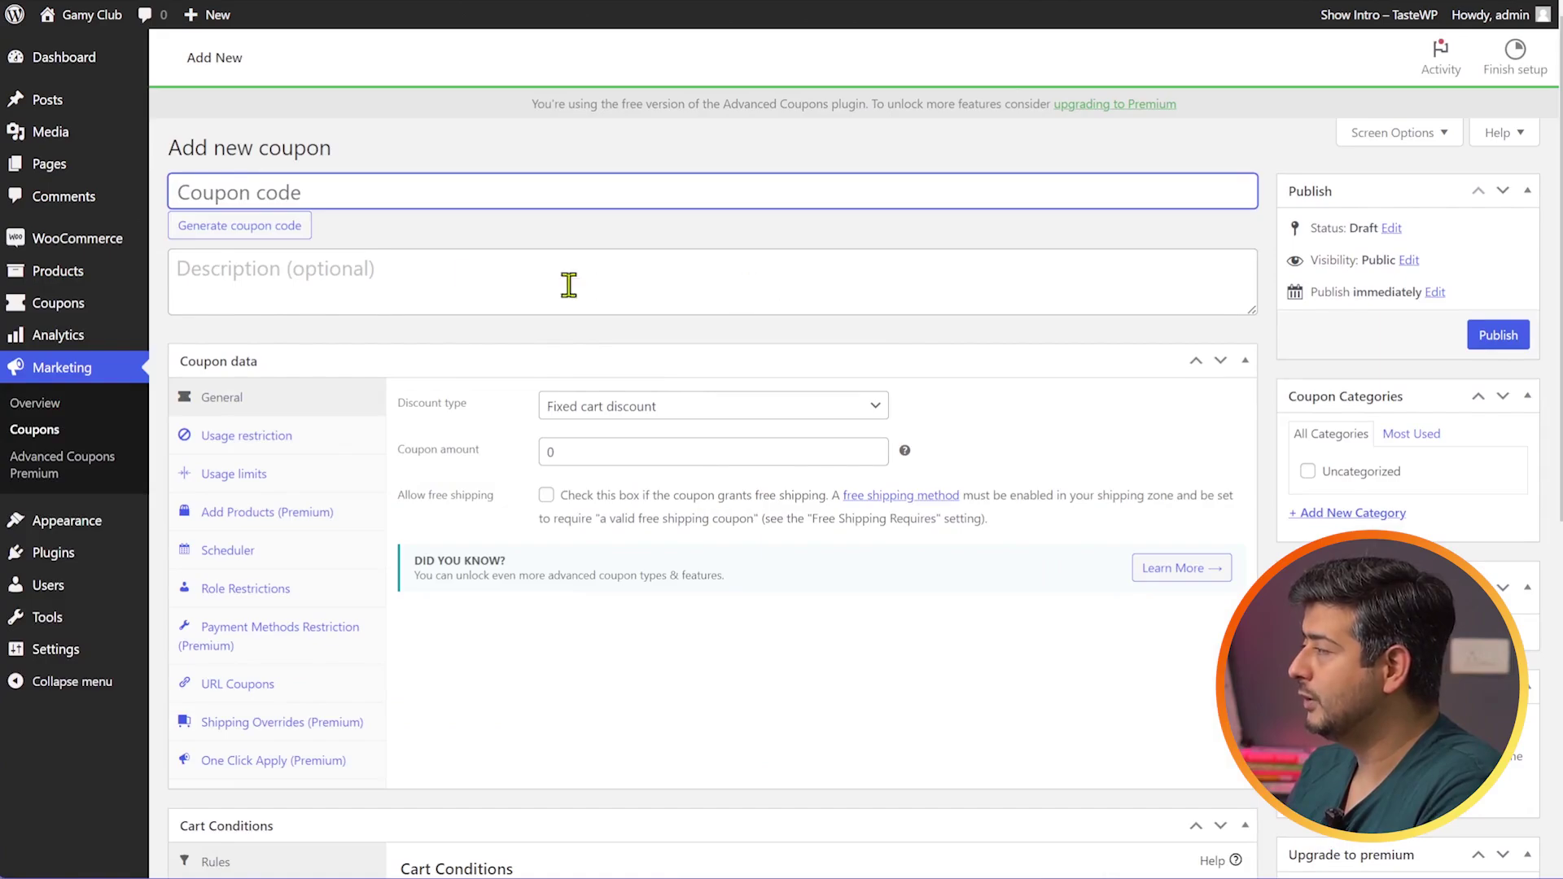
left_click(241, 229)
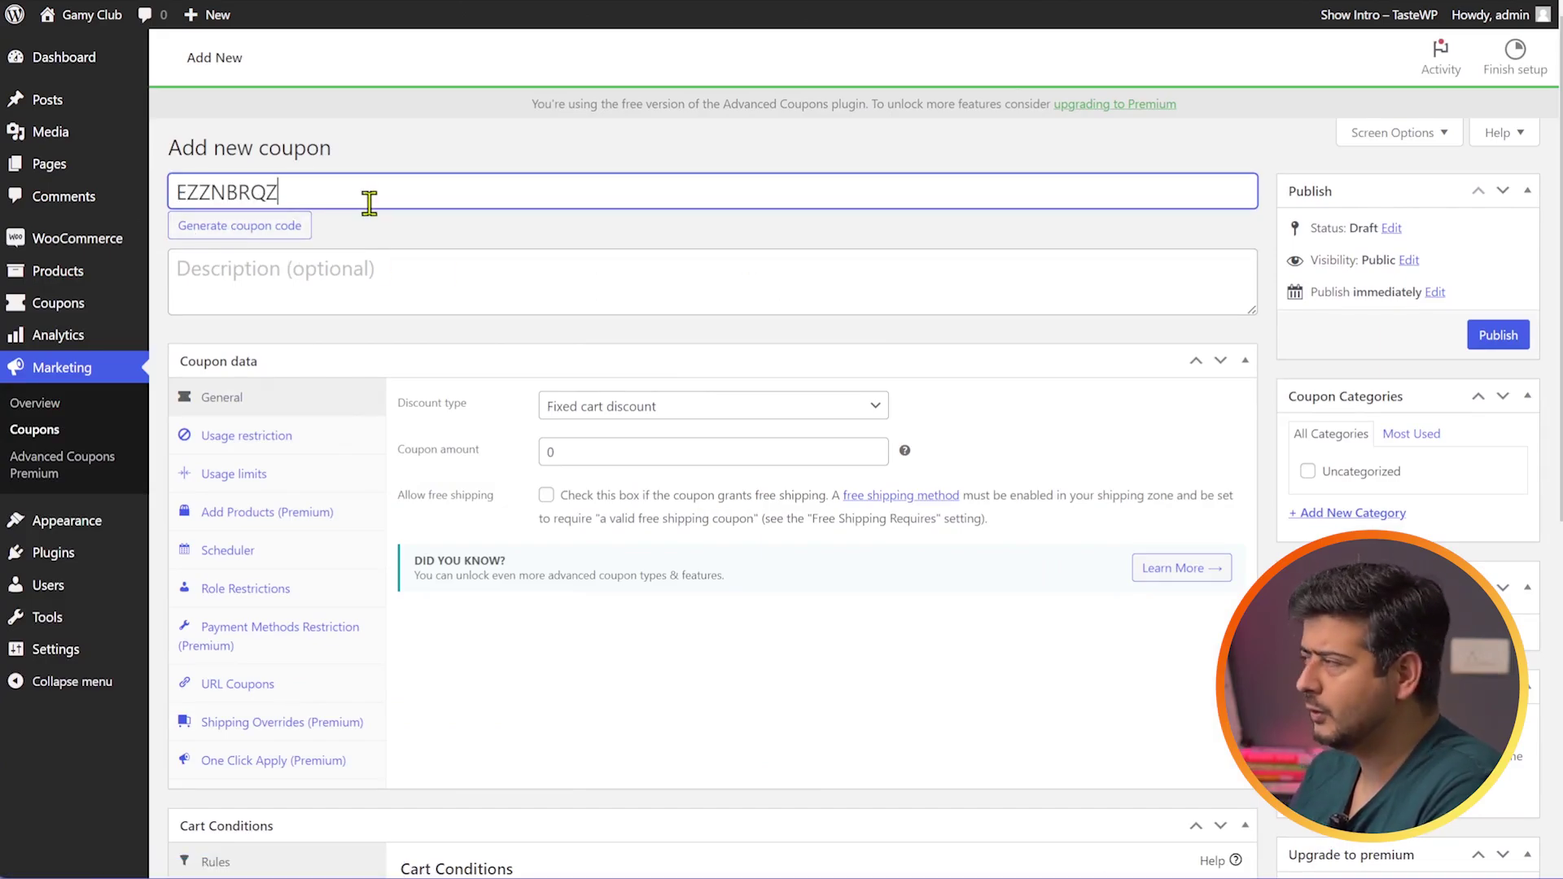
left_click(256, 240)
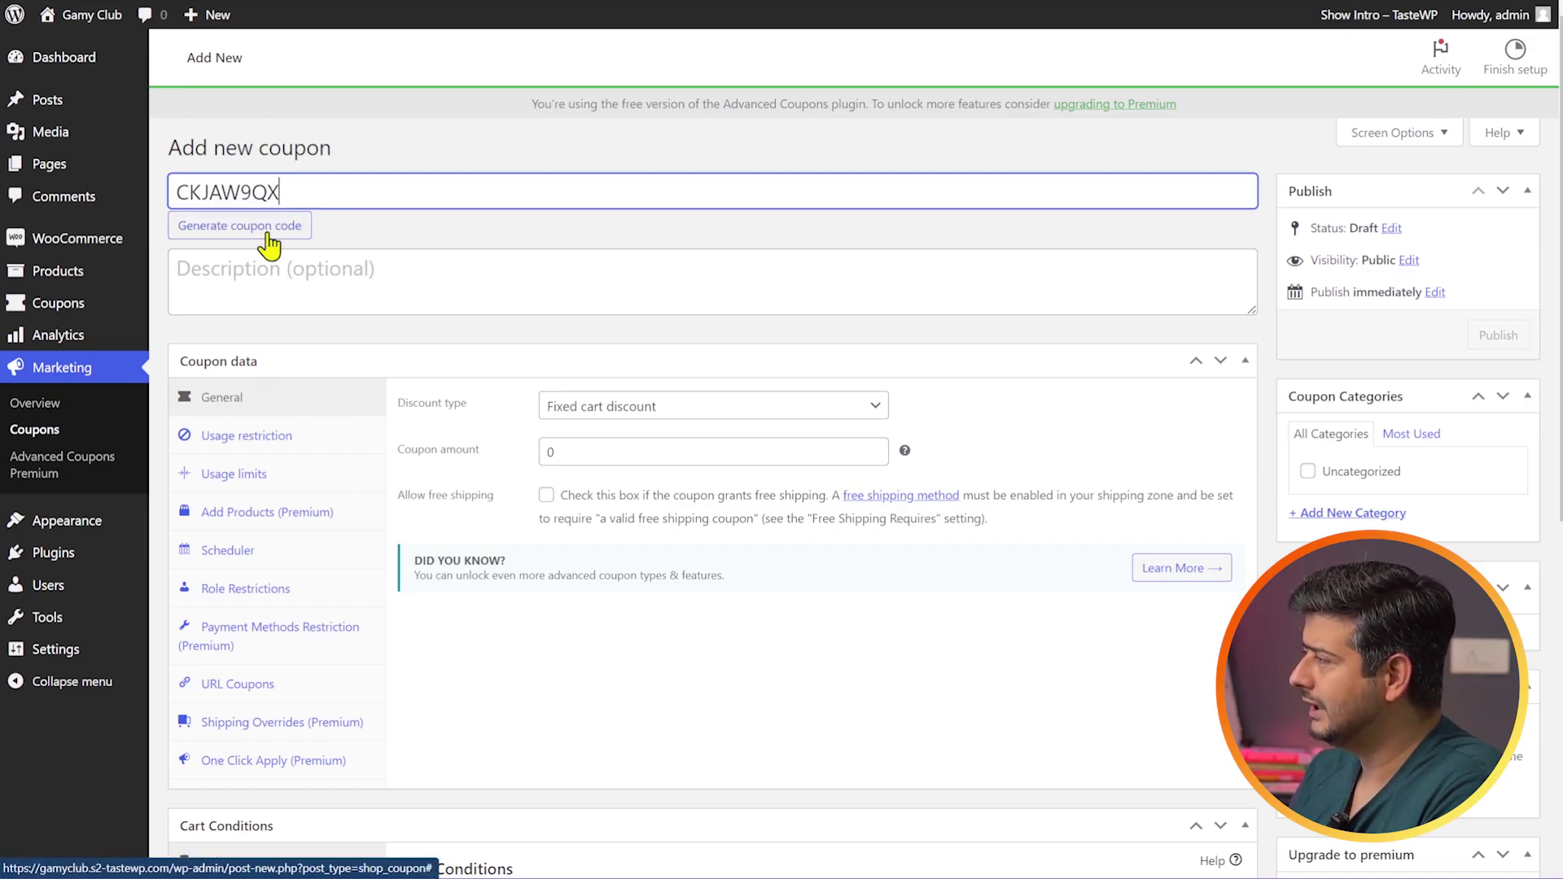
left_click(266, 242)
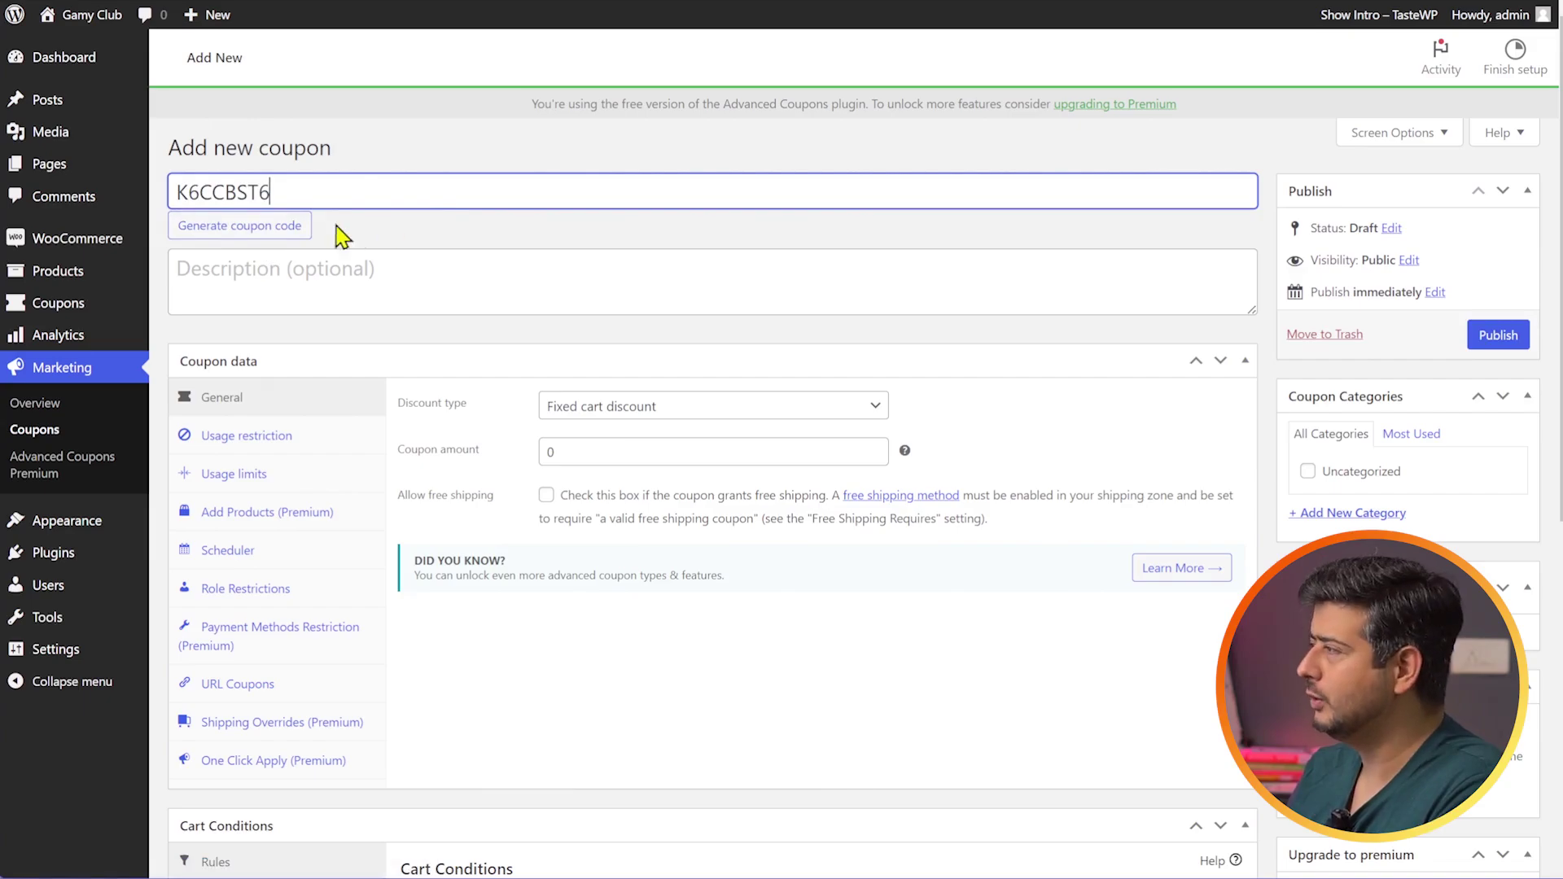
Step: Give the coupon the description 'Simple BOGO Coupon'
left_click(375, 293)
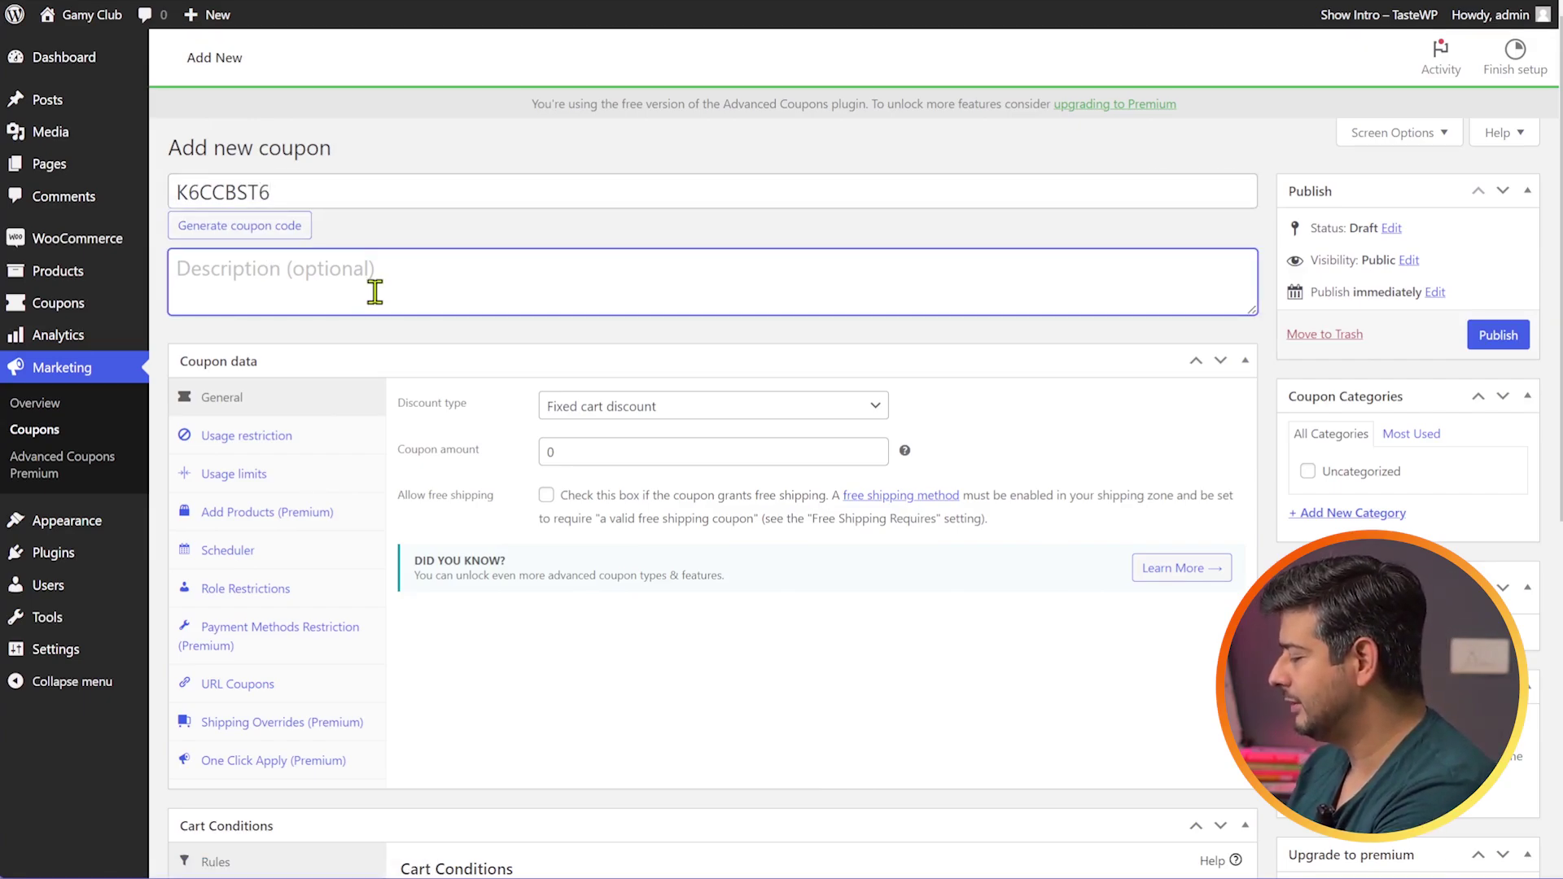
type("Simepl")
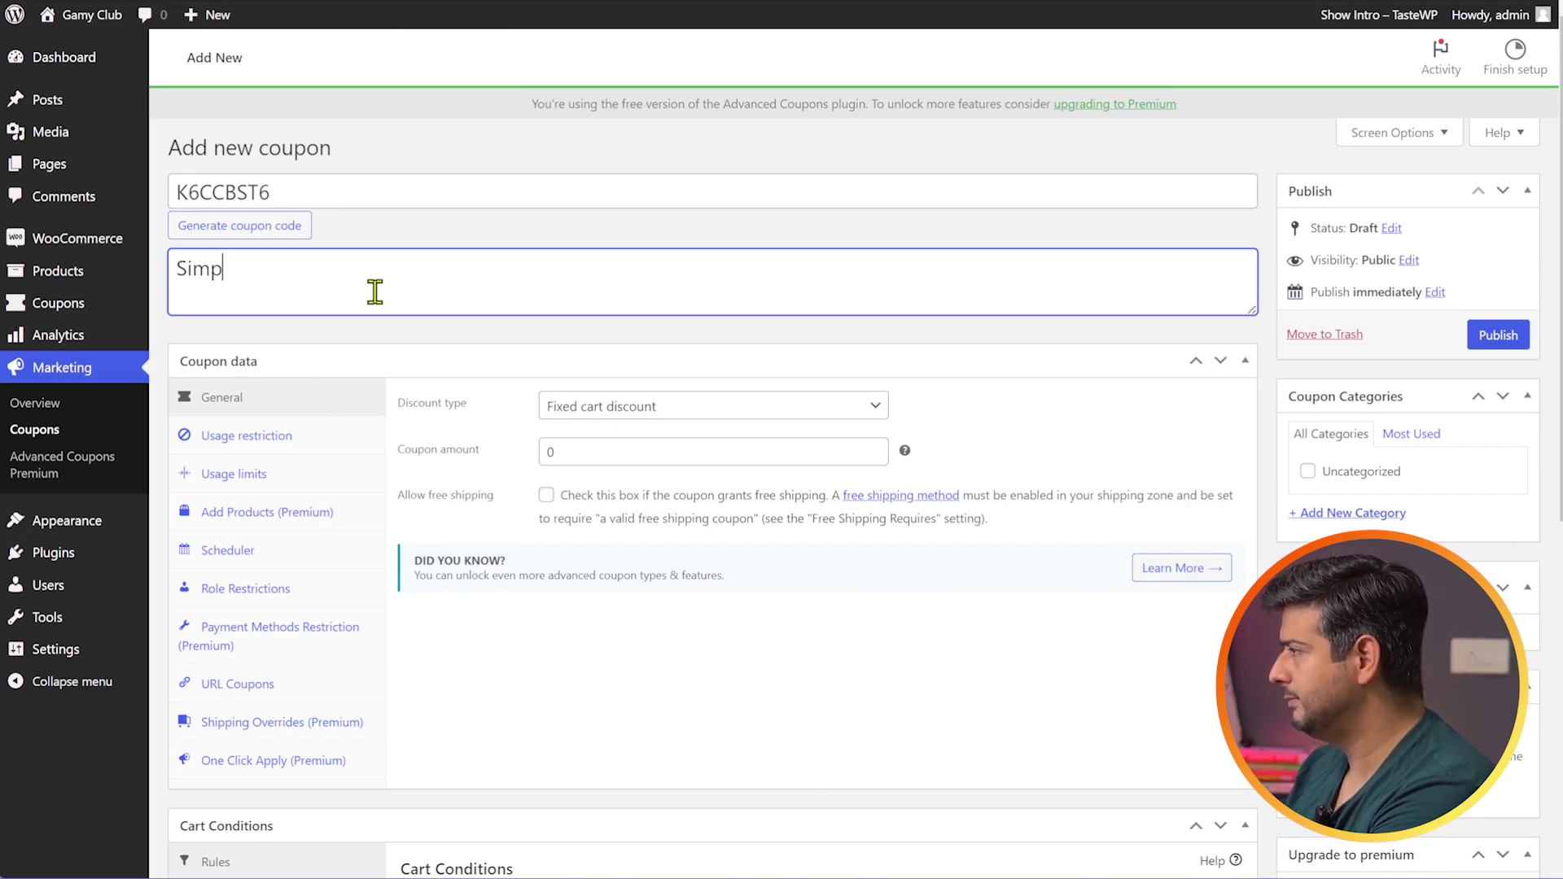
type("BOGO Cou")
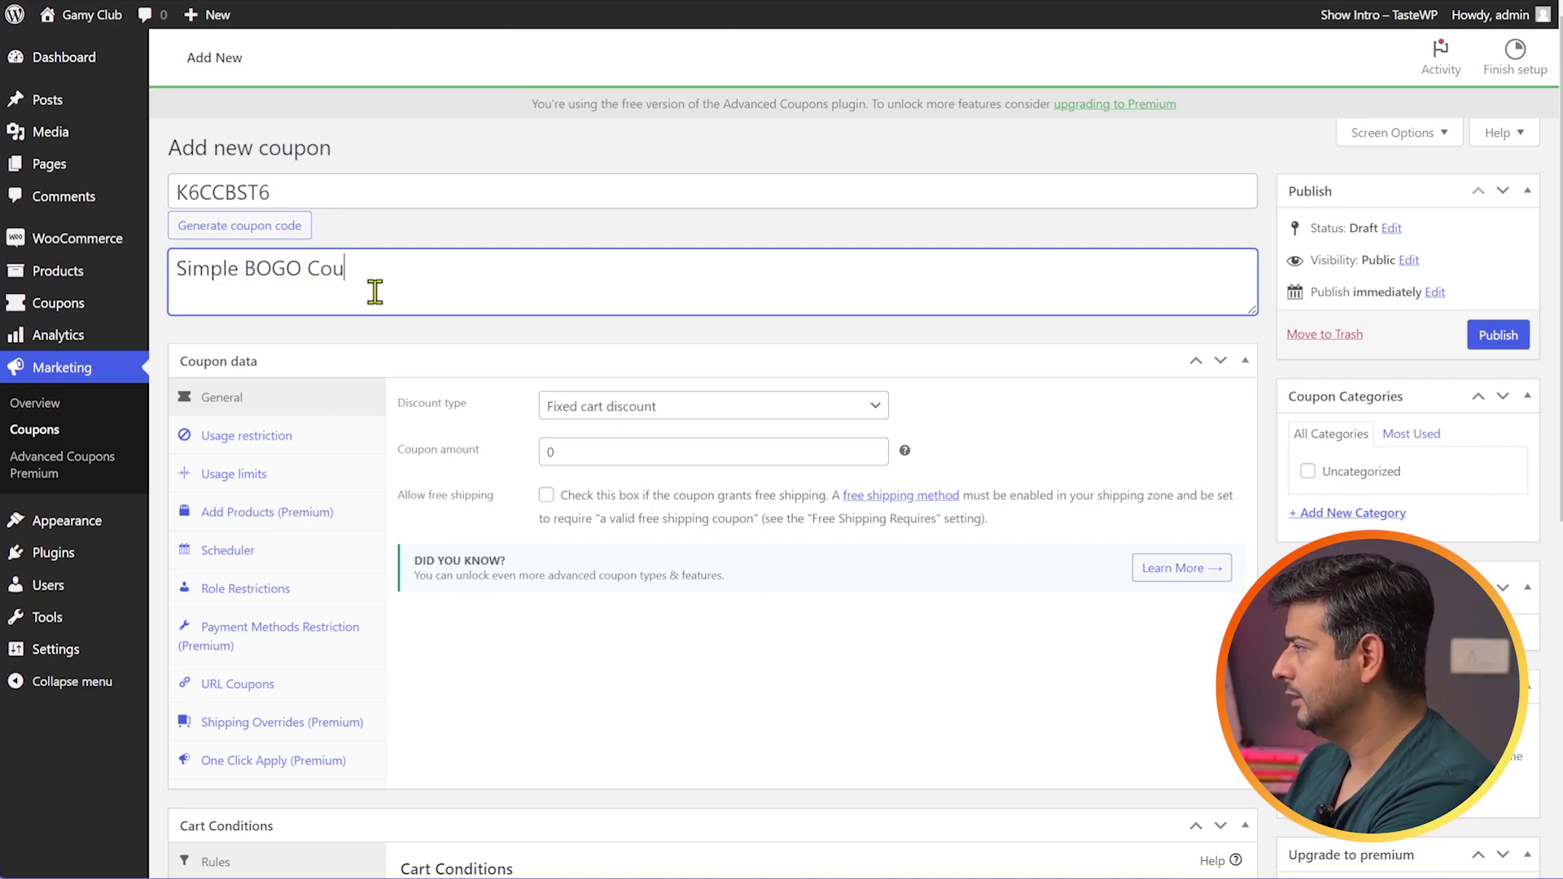
type("n")
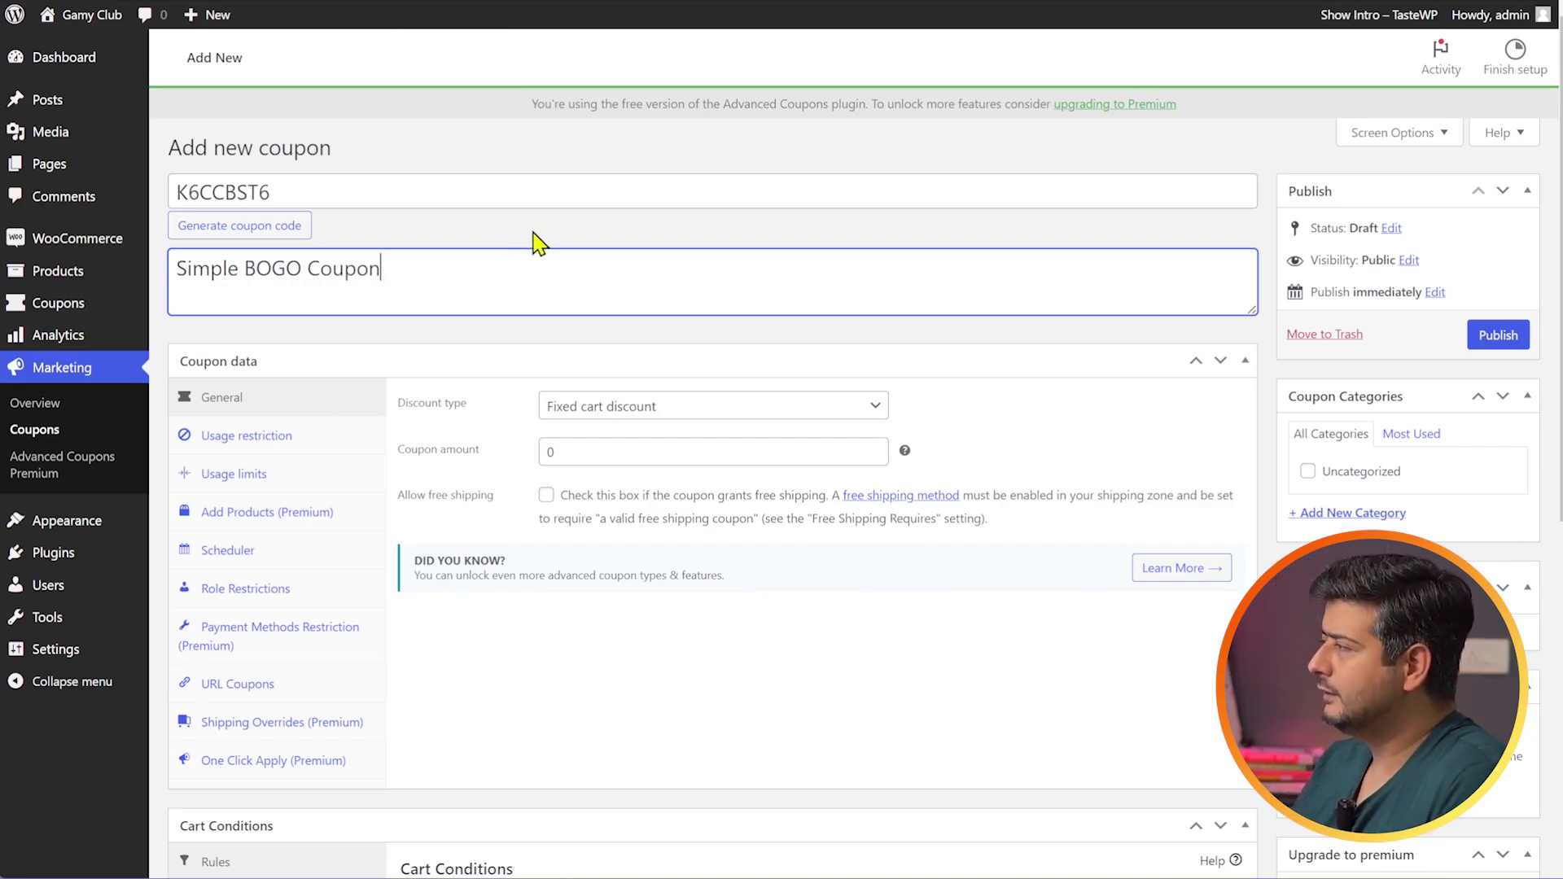
left_click(534, 241)
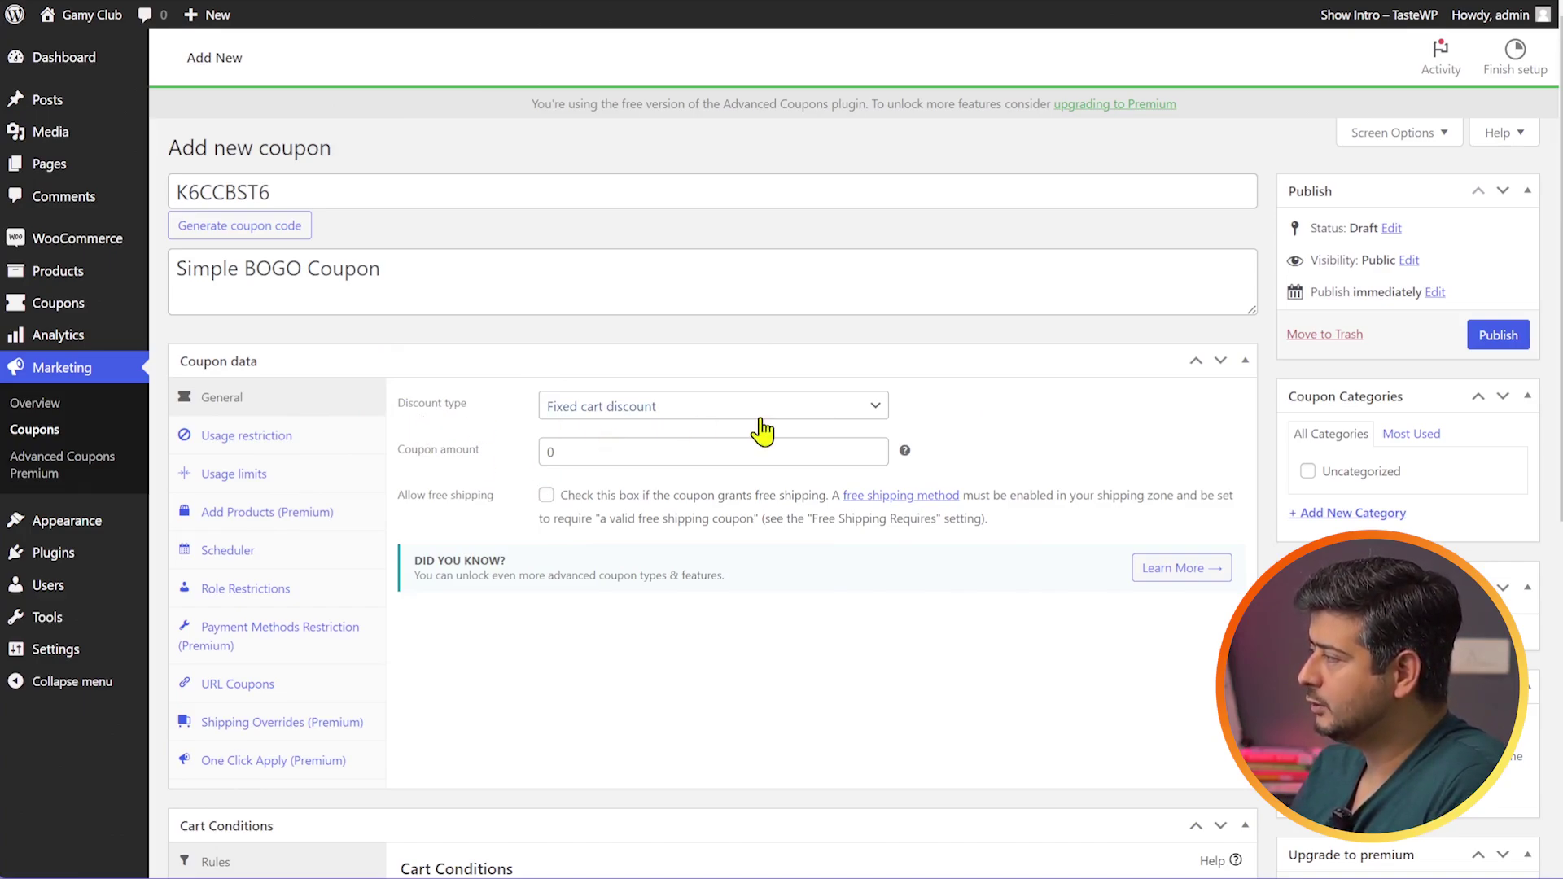
Step: Choose Buy X Get X Deal (BOGO) as the coupon's discount type
left_click(879, 415)
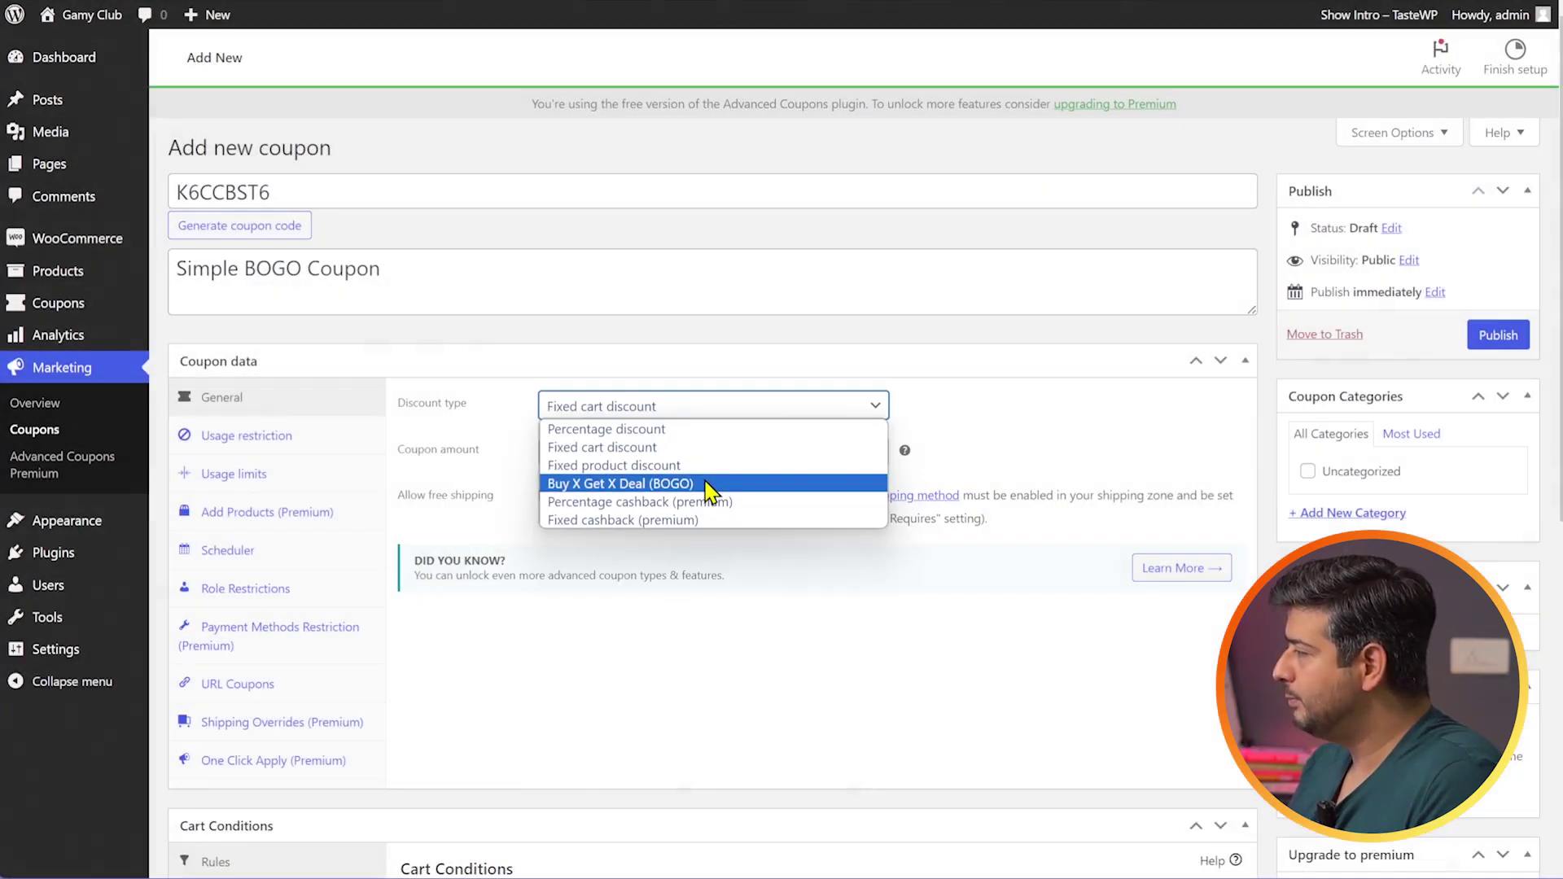
left_click(715, 483)
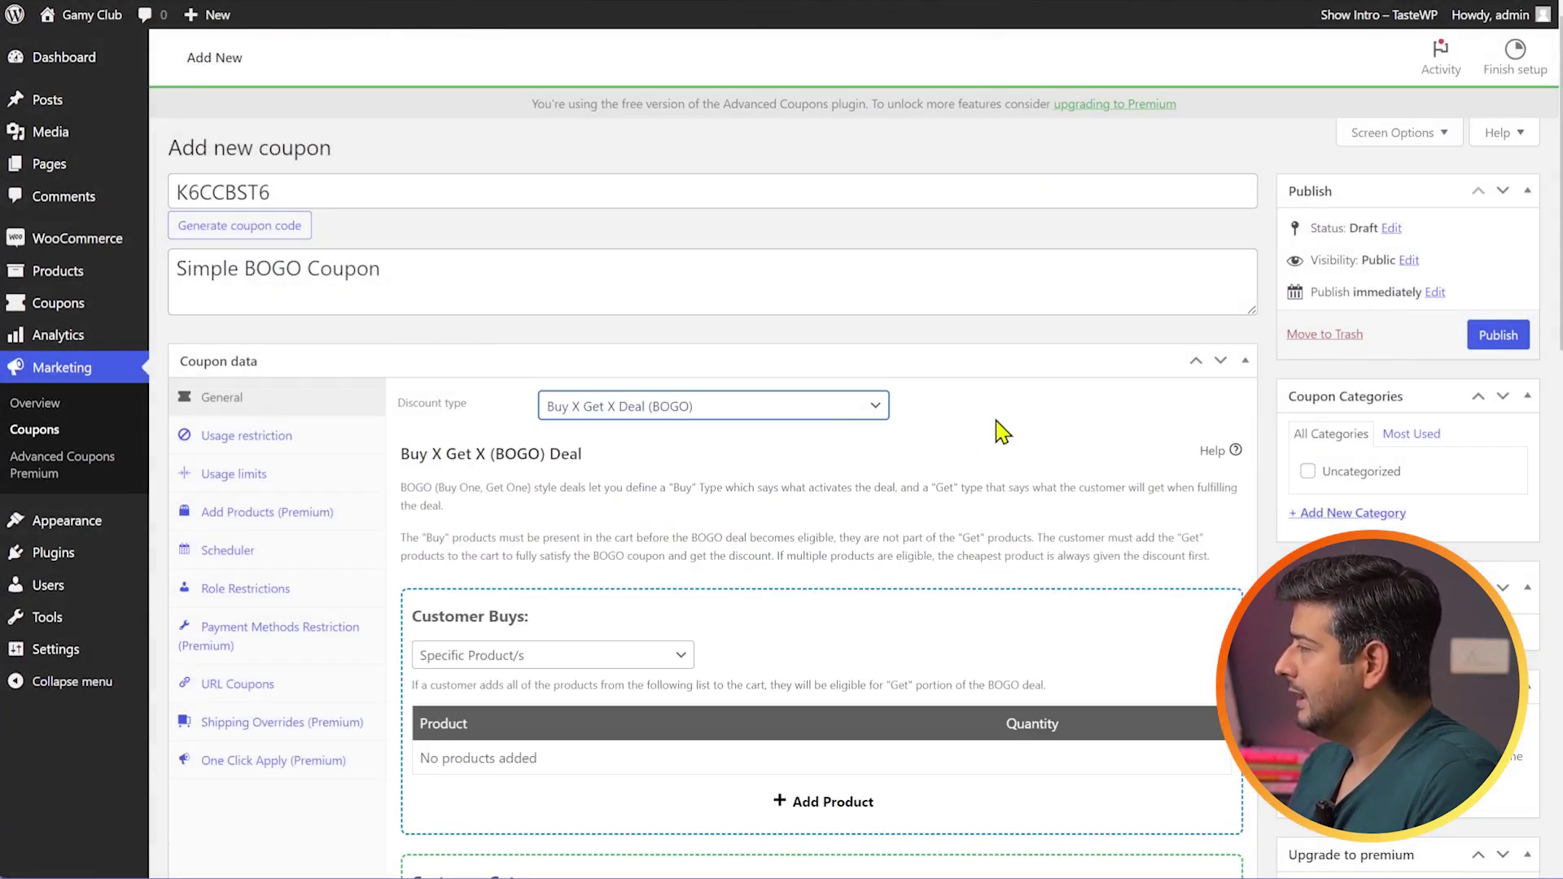
left_click(1021, 407)
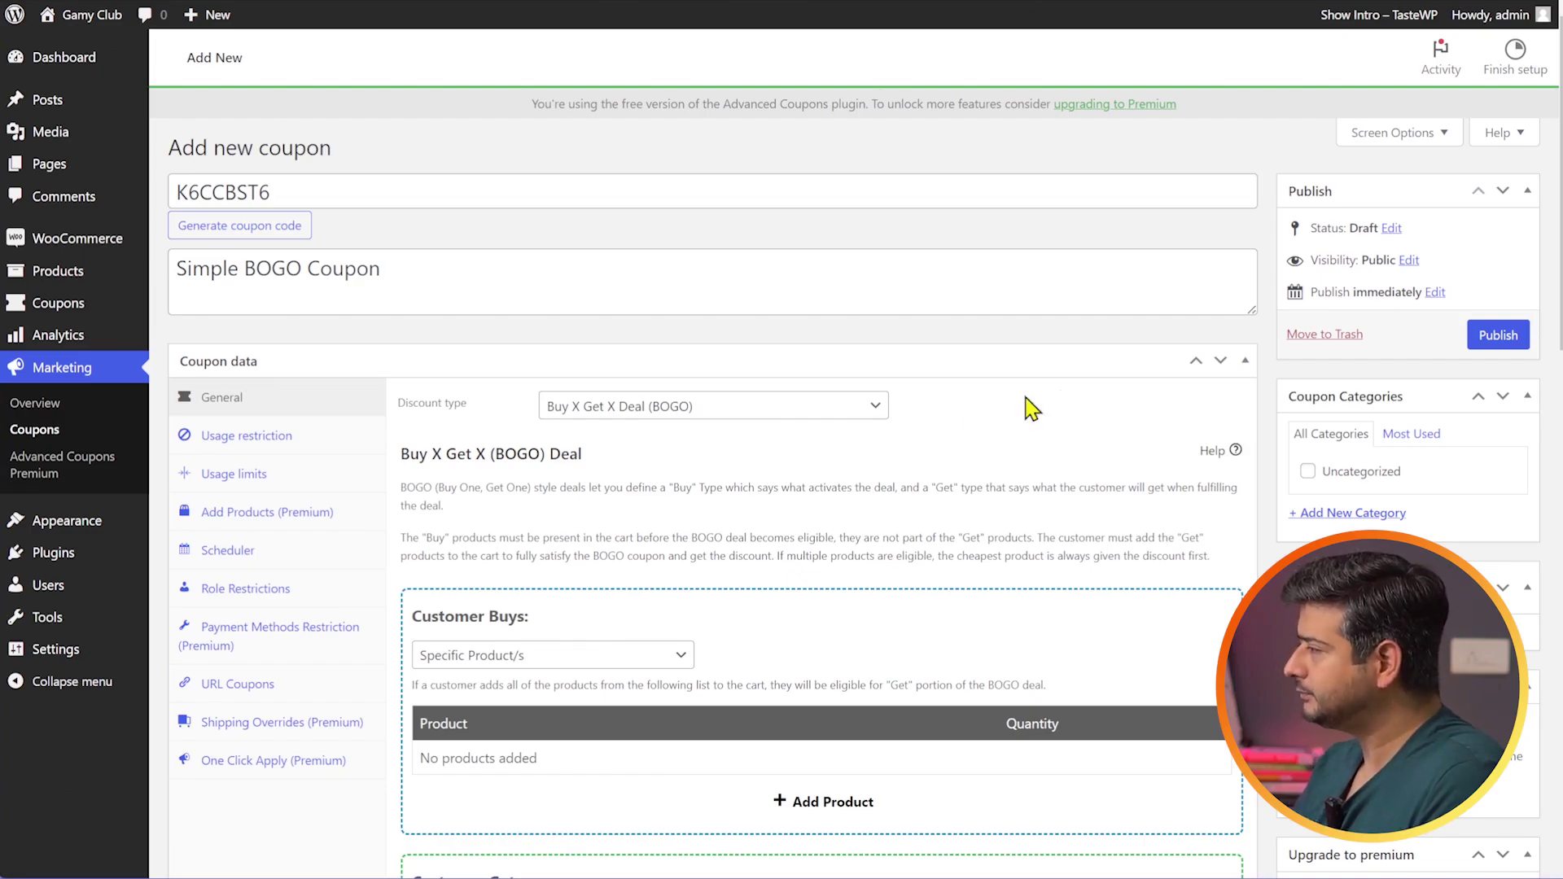
scroll(1071, 366, "down", 3)
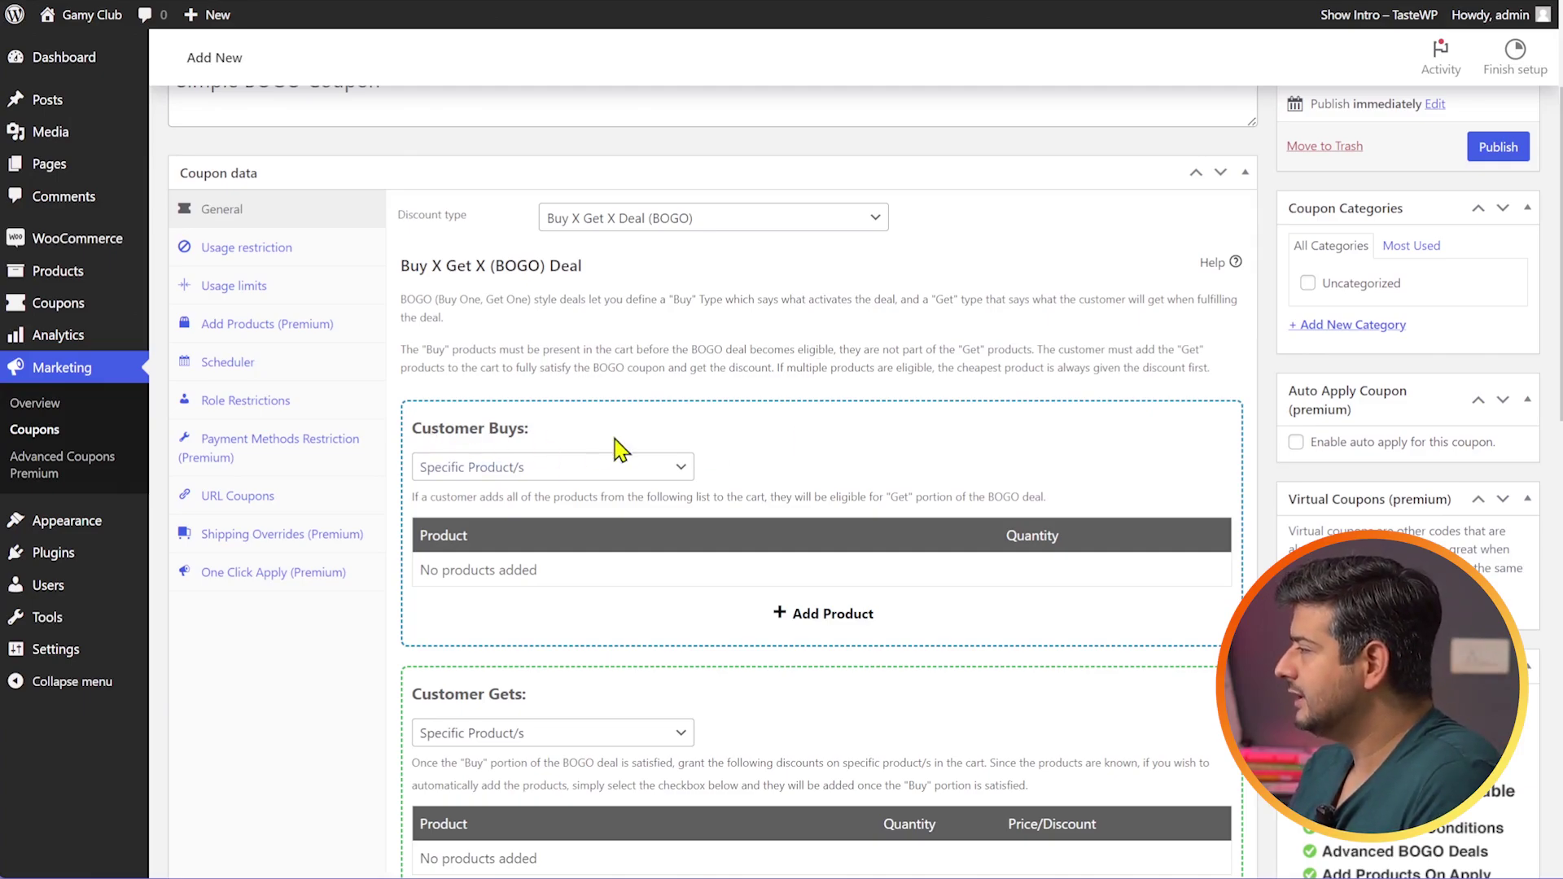
scroll(813, 403, "down", 1)
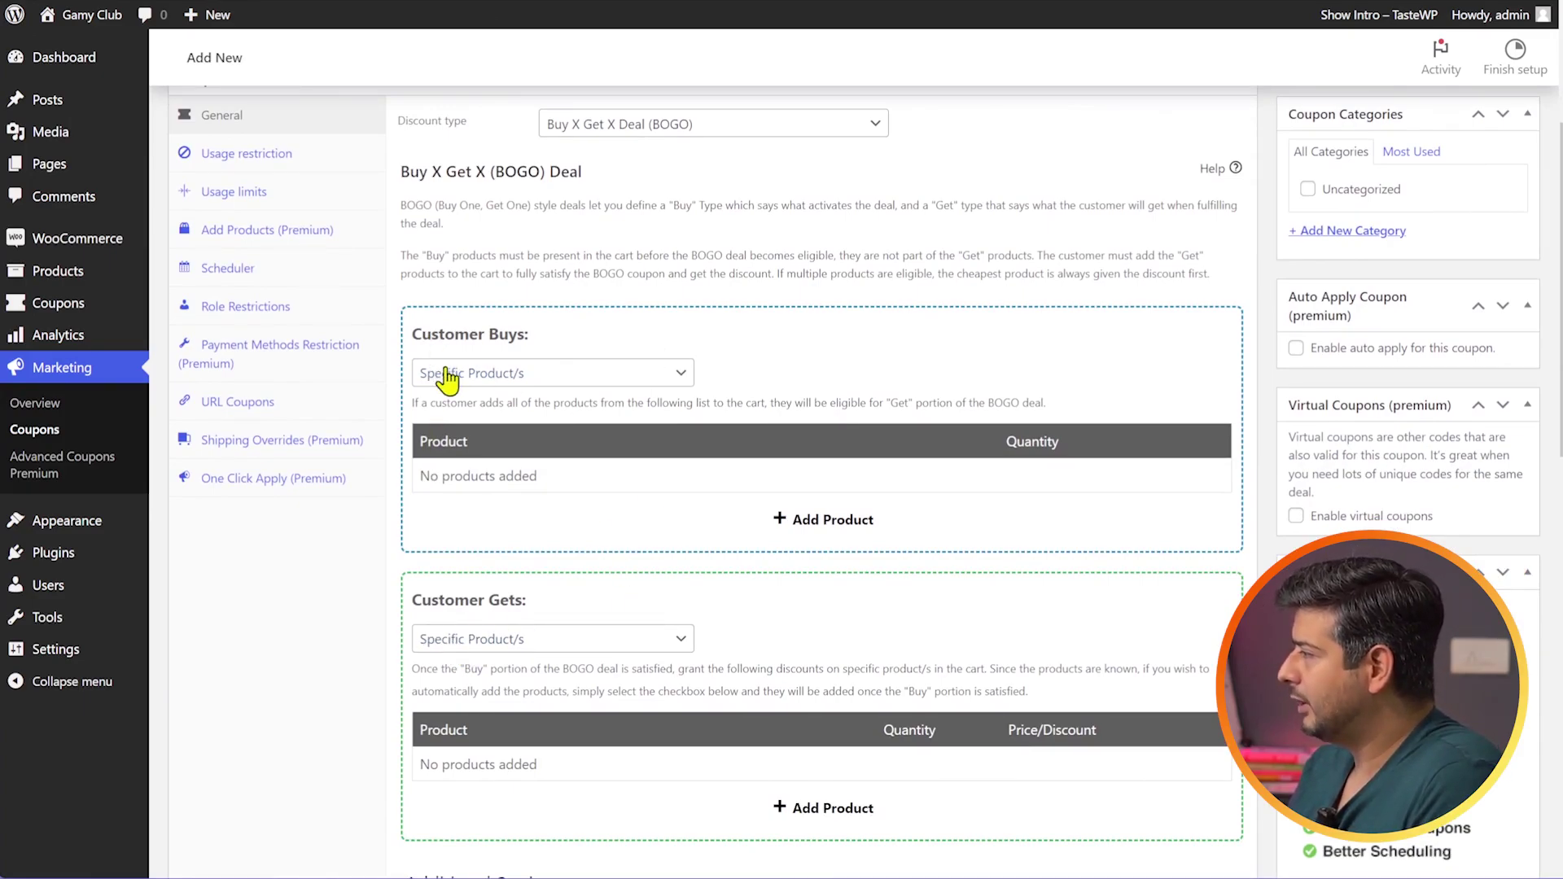
Step: Keep Specific Product/s as the buy trigger and add Tshirt 1 (#14) to Customer Buys
left_click(683, 381)
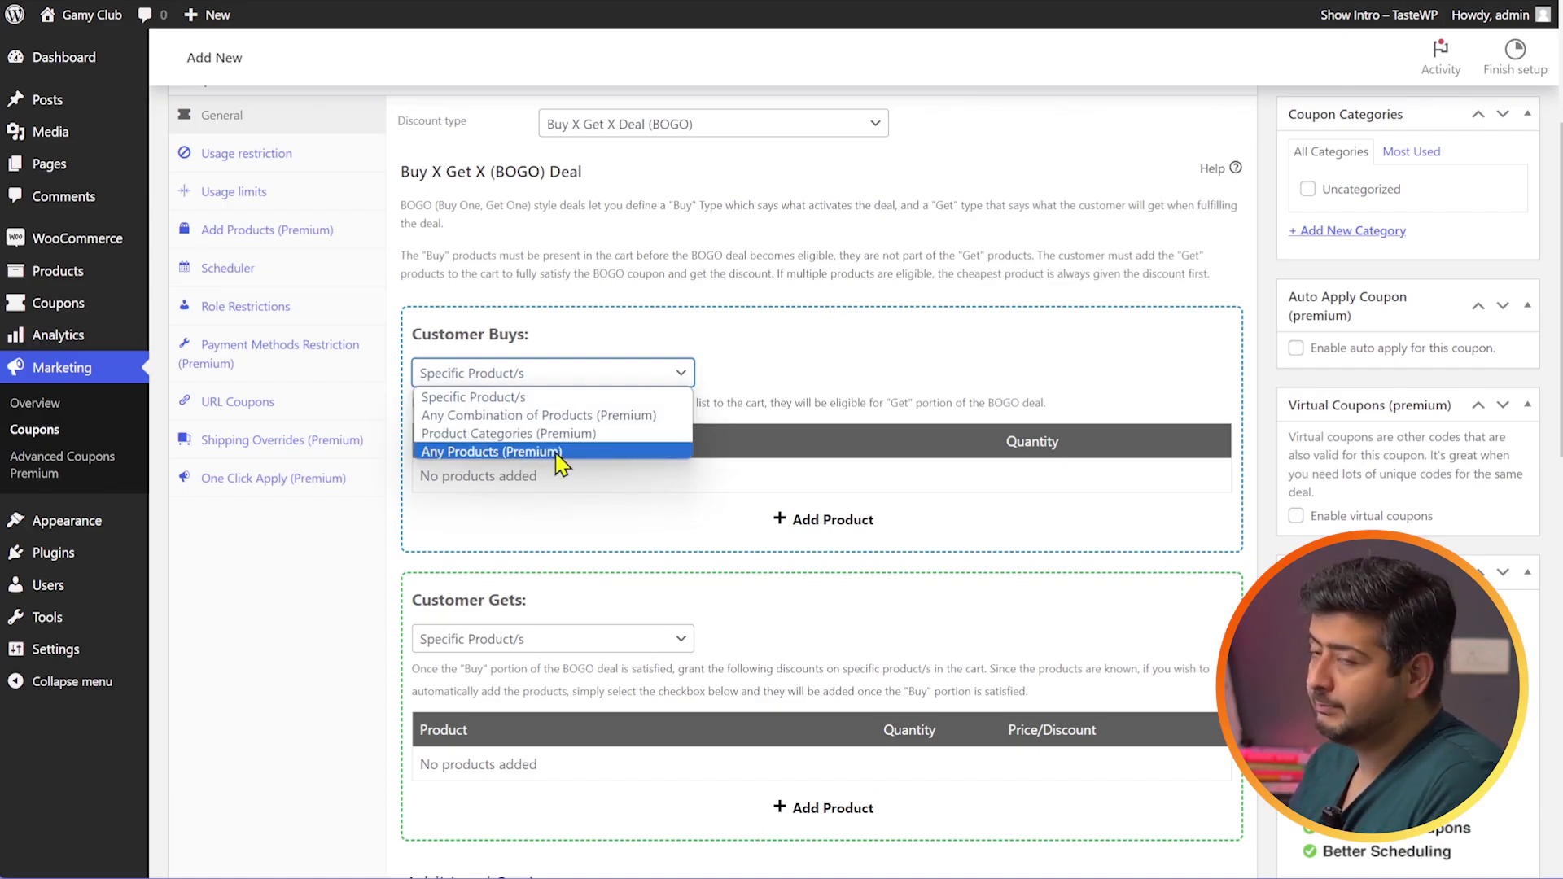
left_click(846, 339)
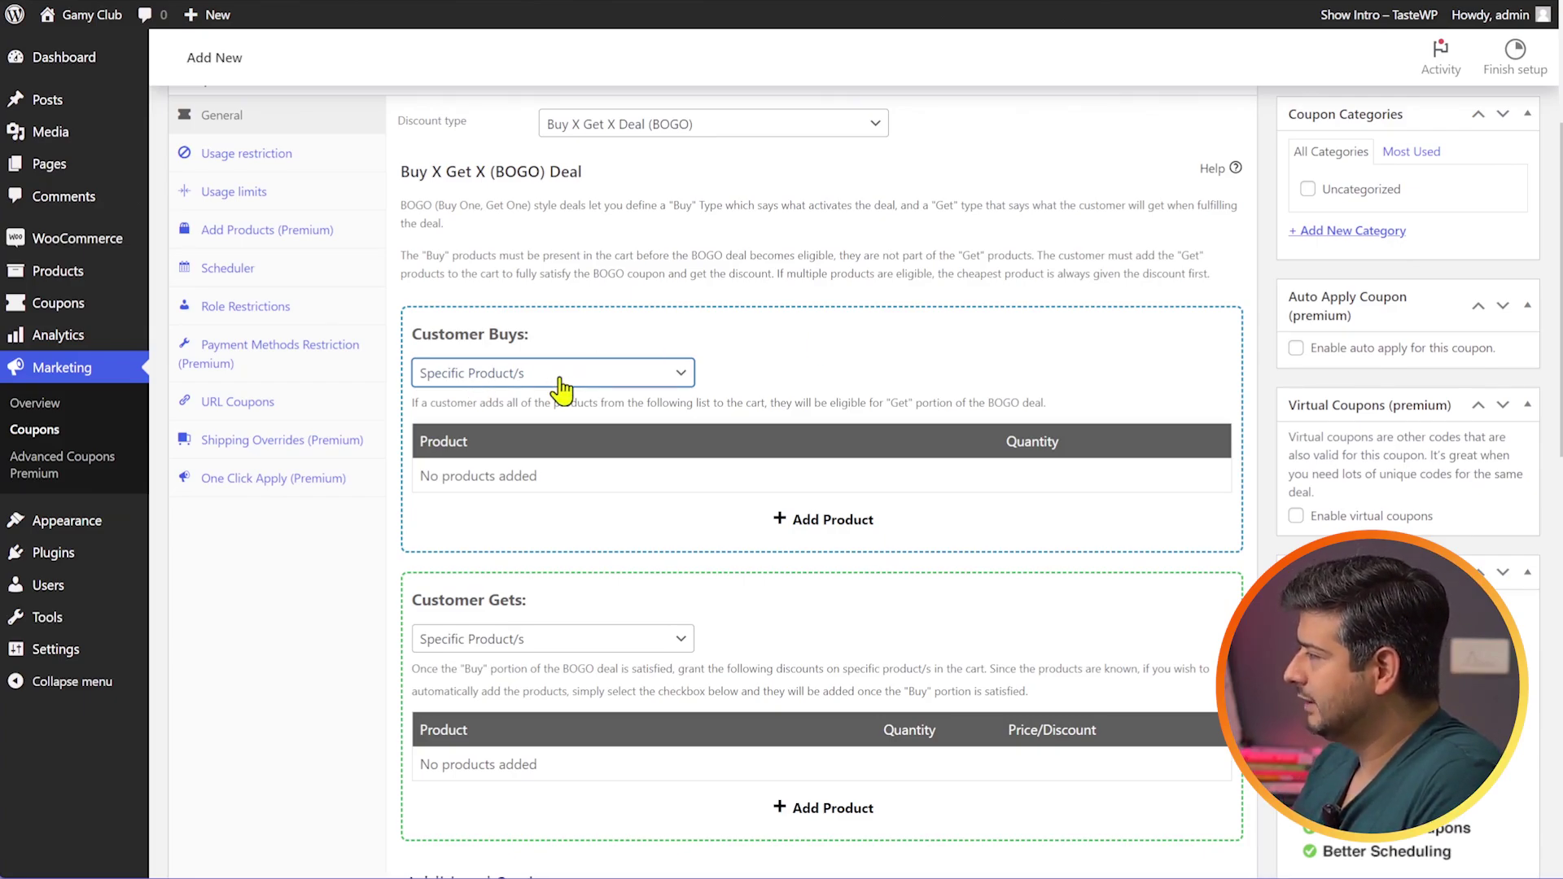
left_click(826, 521)
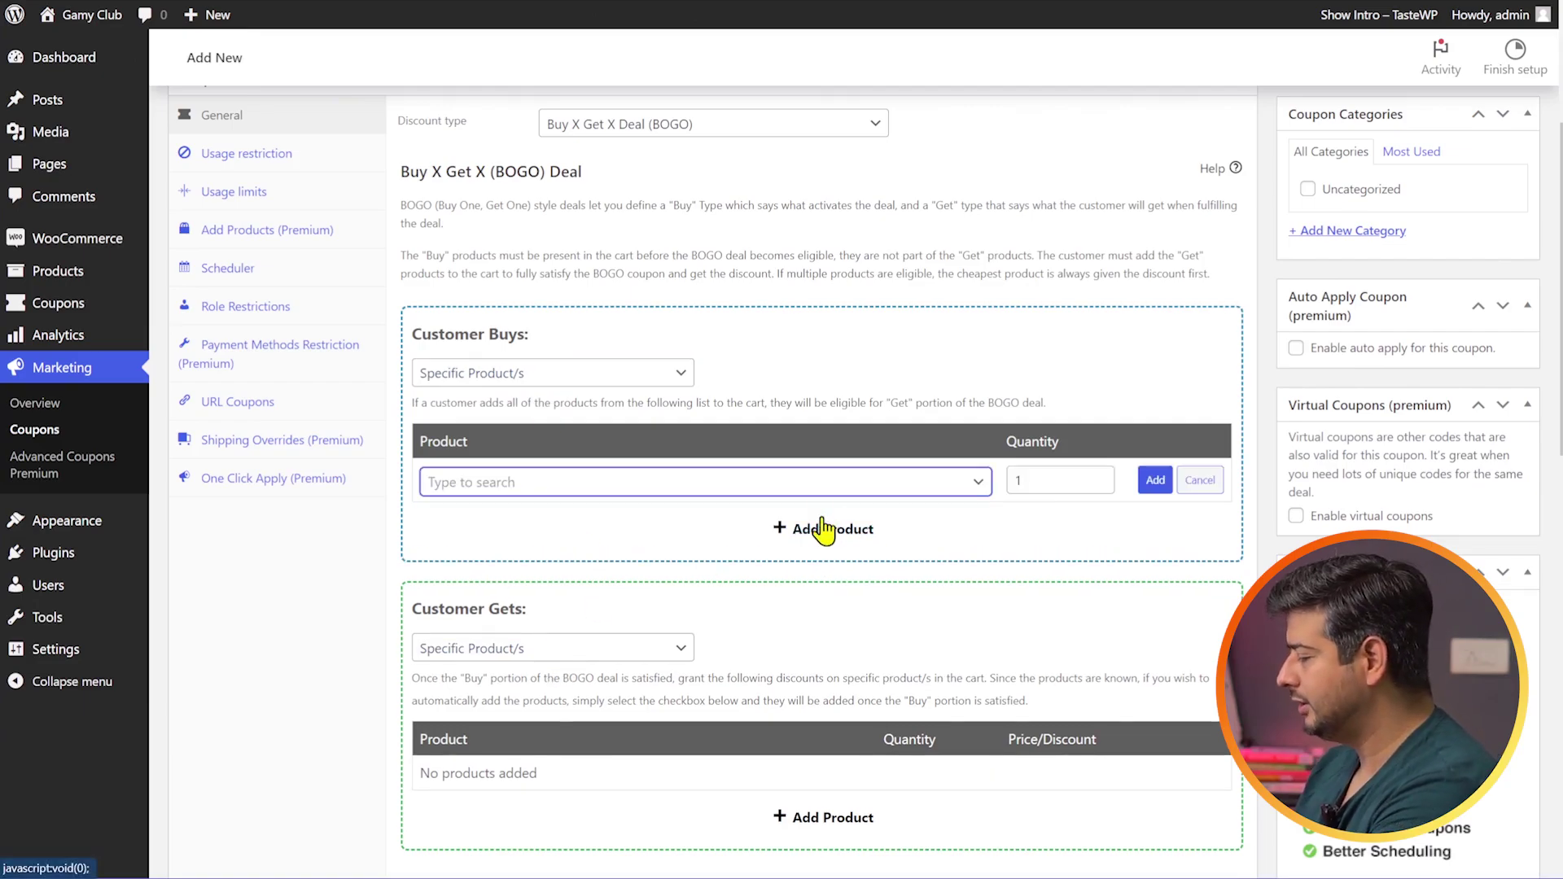
type("tsh")
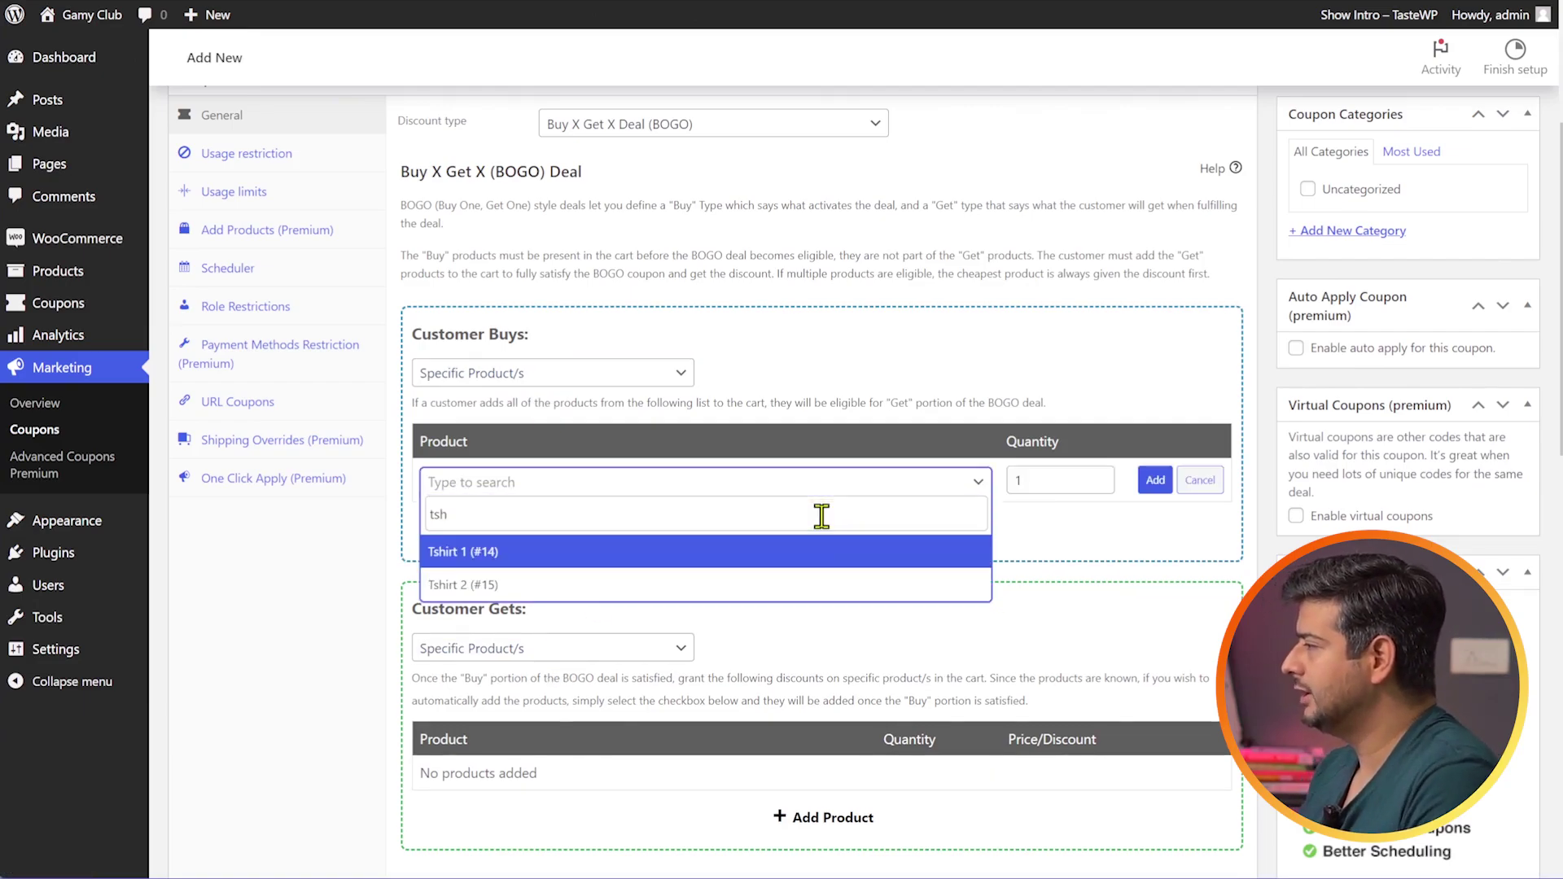
left_click(489, 560)
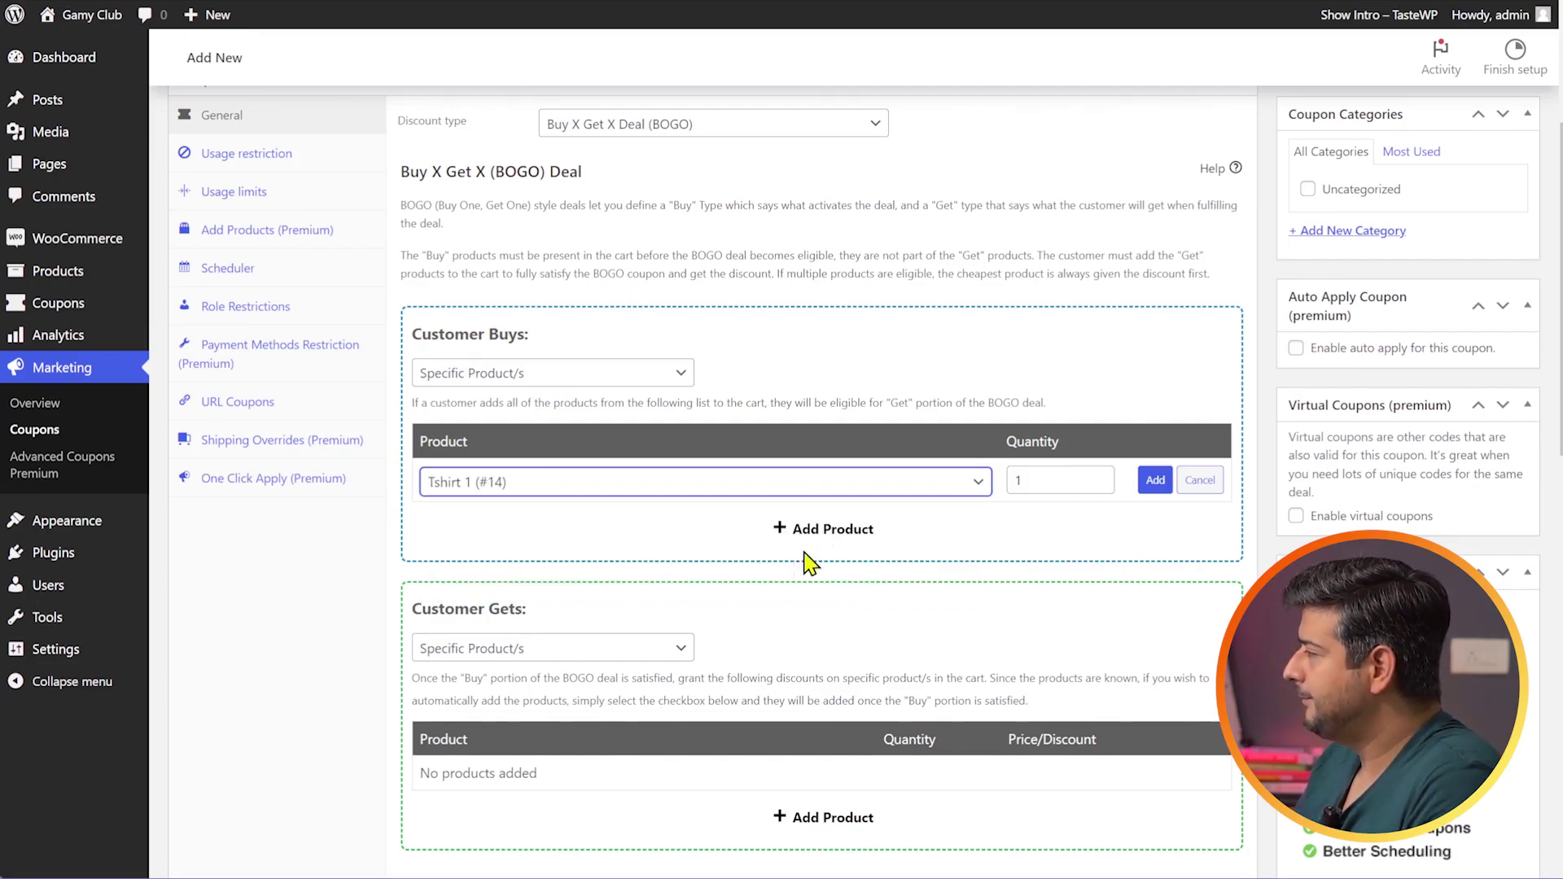
left_click(1151, 483)
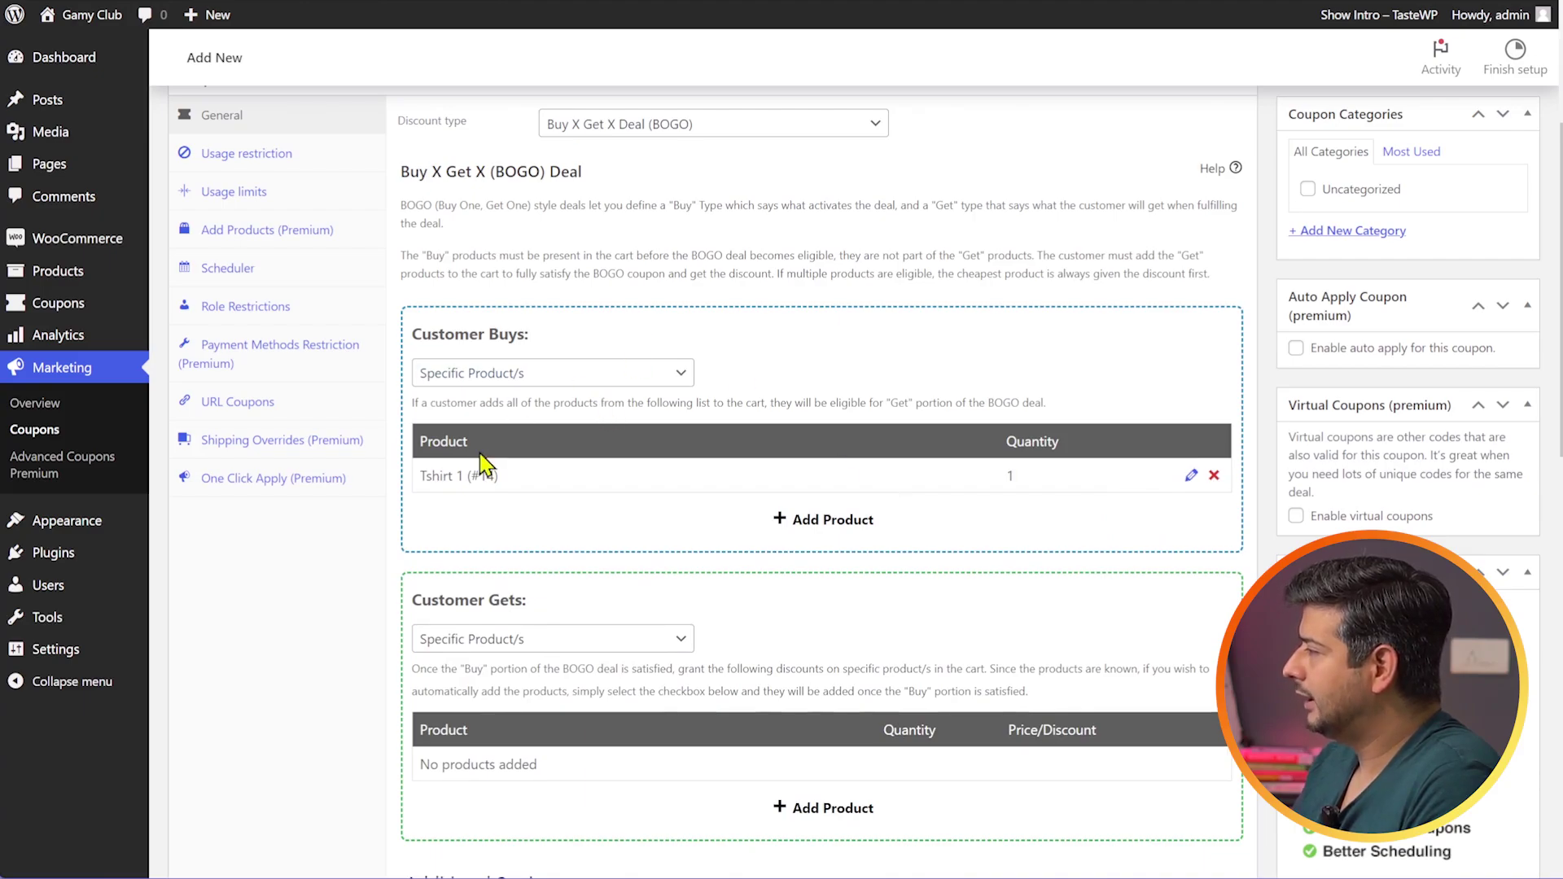
scroll(587, 500, "down", 3)
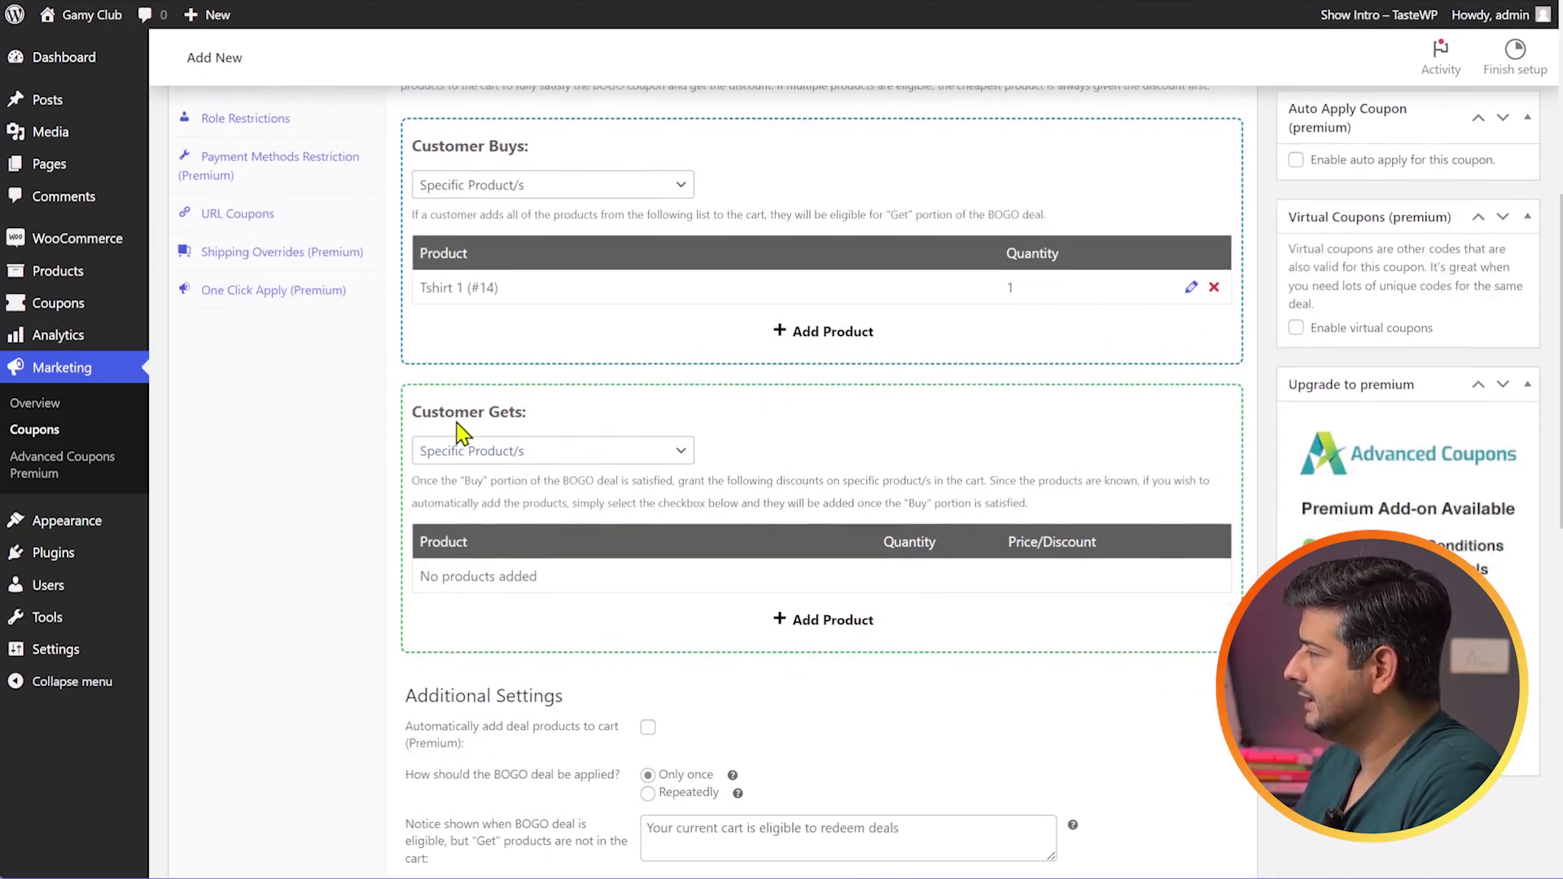
Step: Search and add Tshirt 2 (#15) to the Customer Gets list
left_click(788, 613)
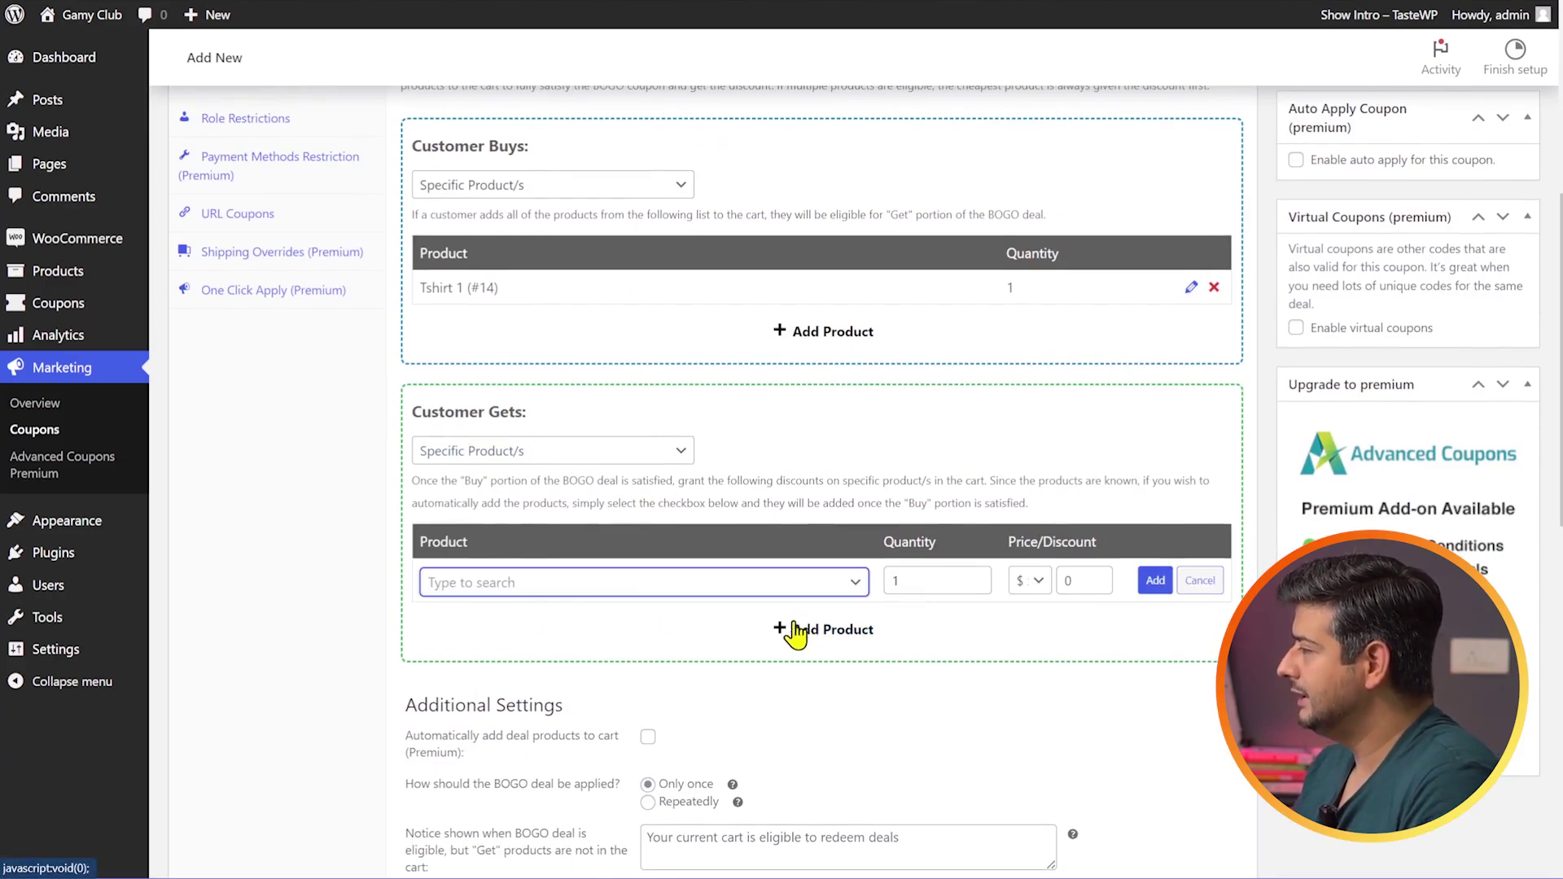
type("thisr")
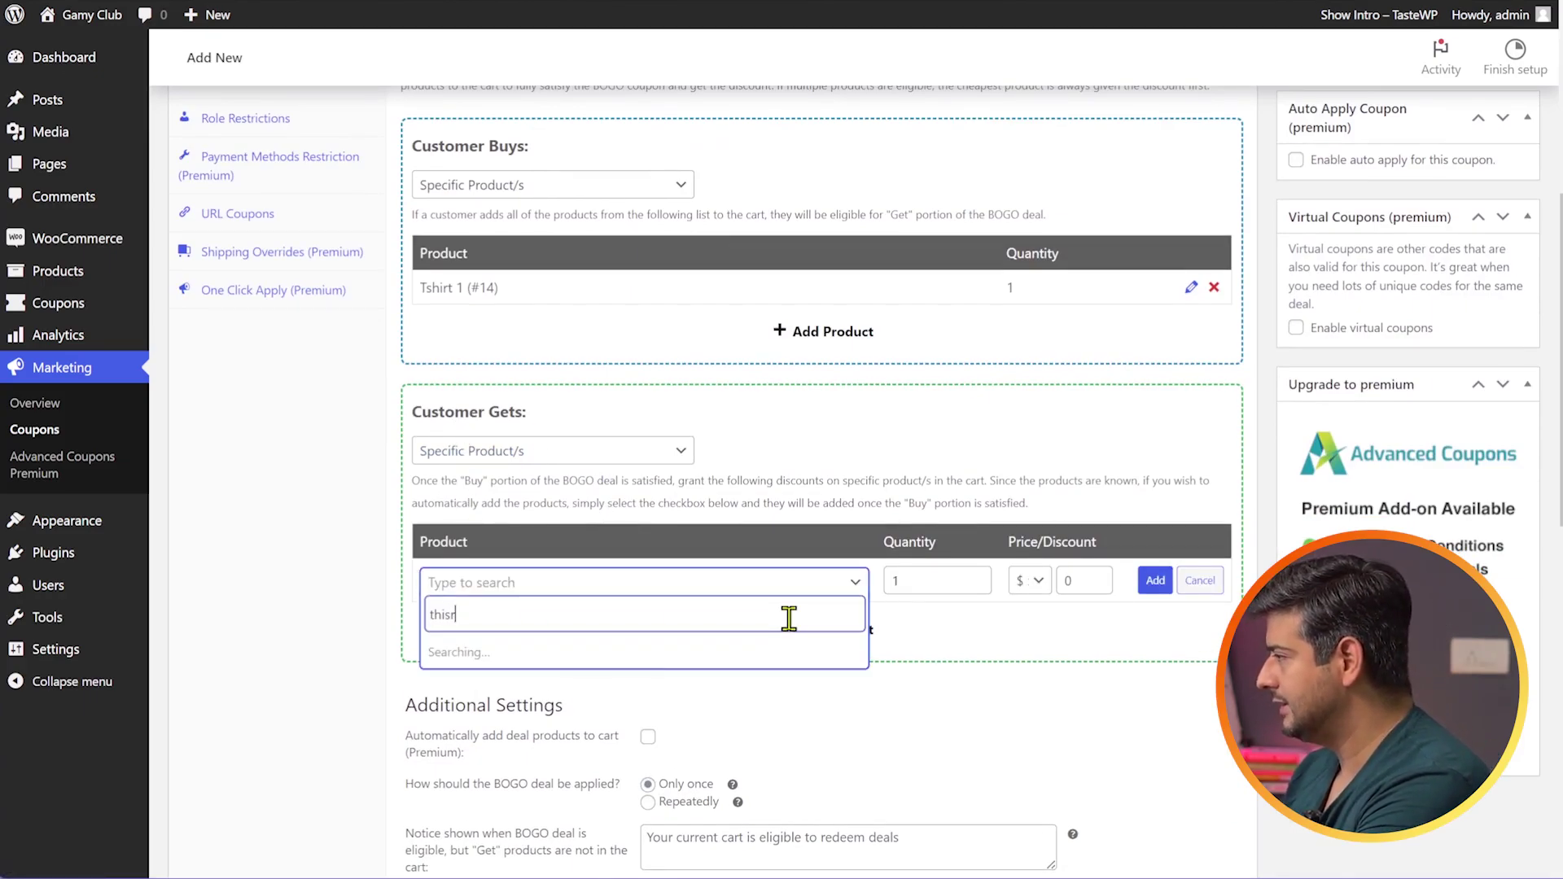
key("BackSpace")
key("BackSpace")
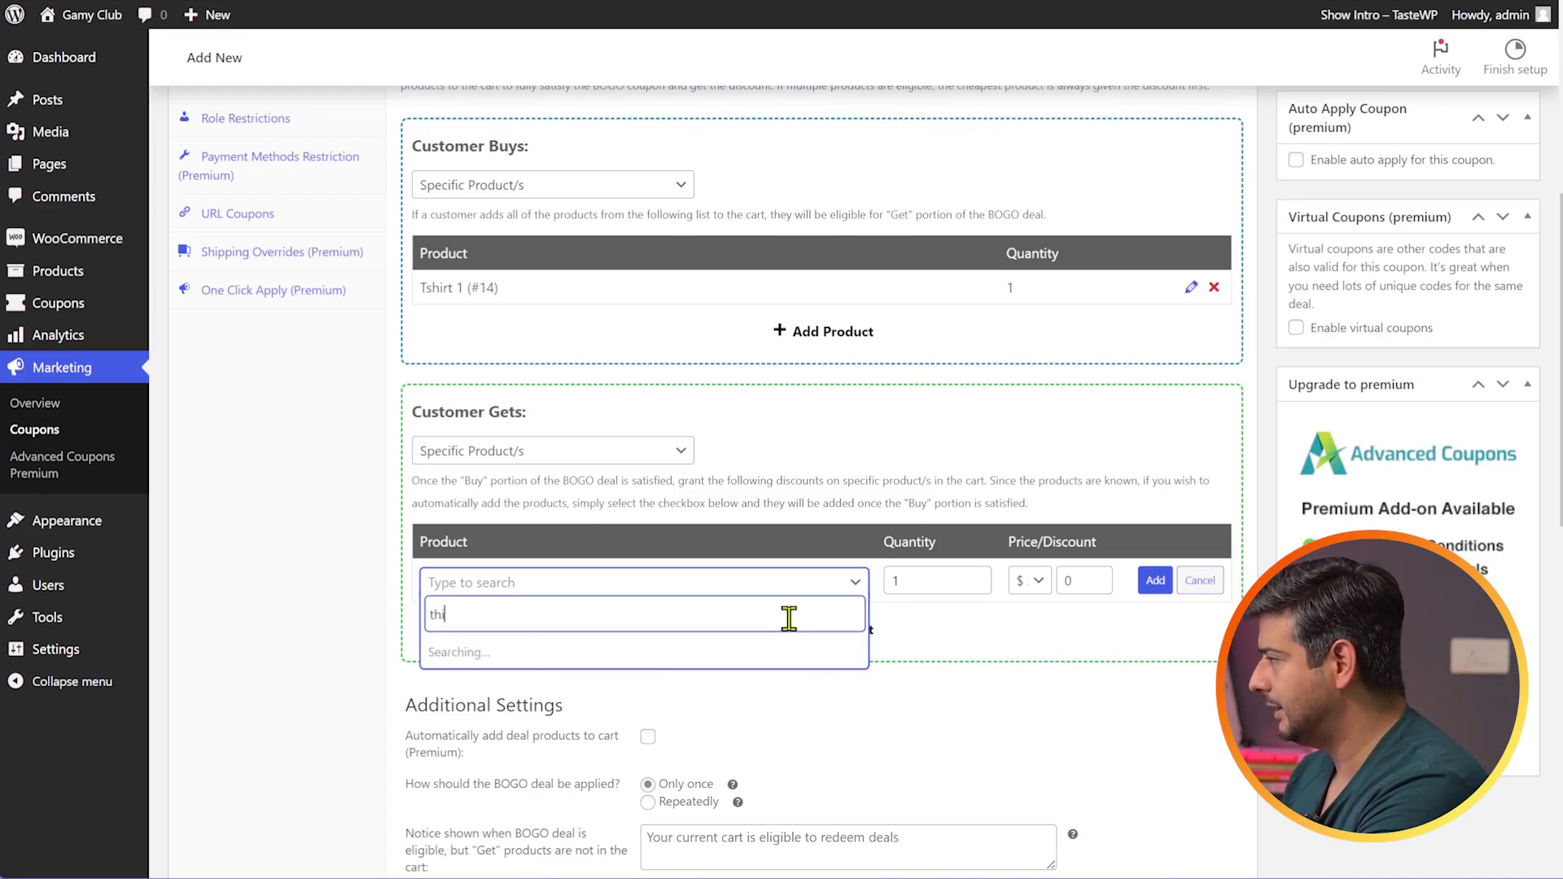
key("BackSpace")
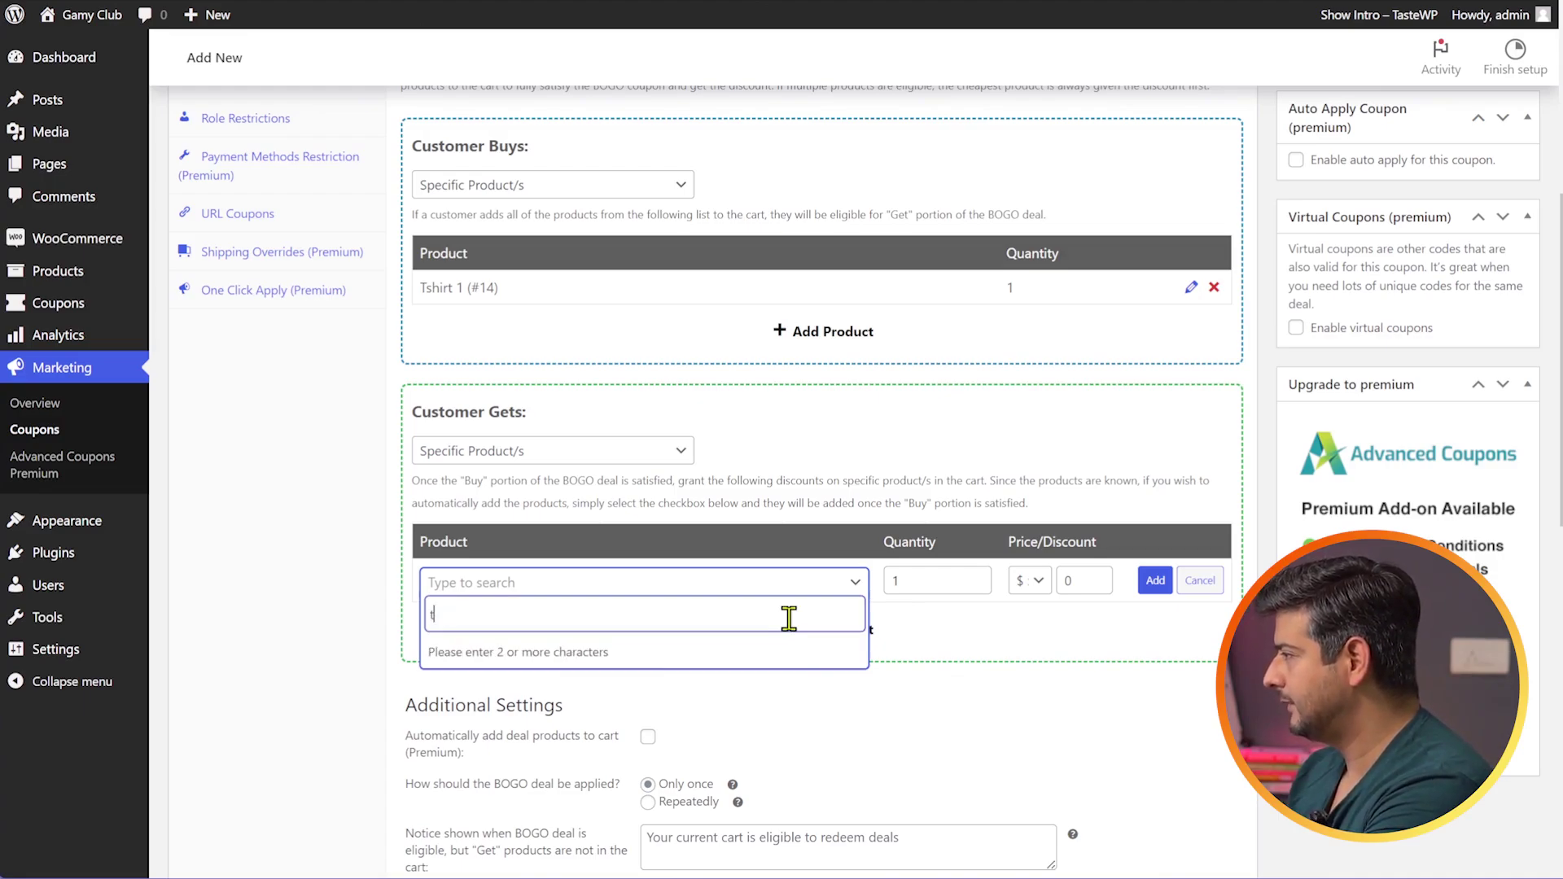
type("sh")
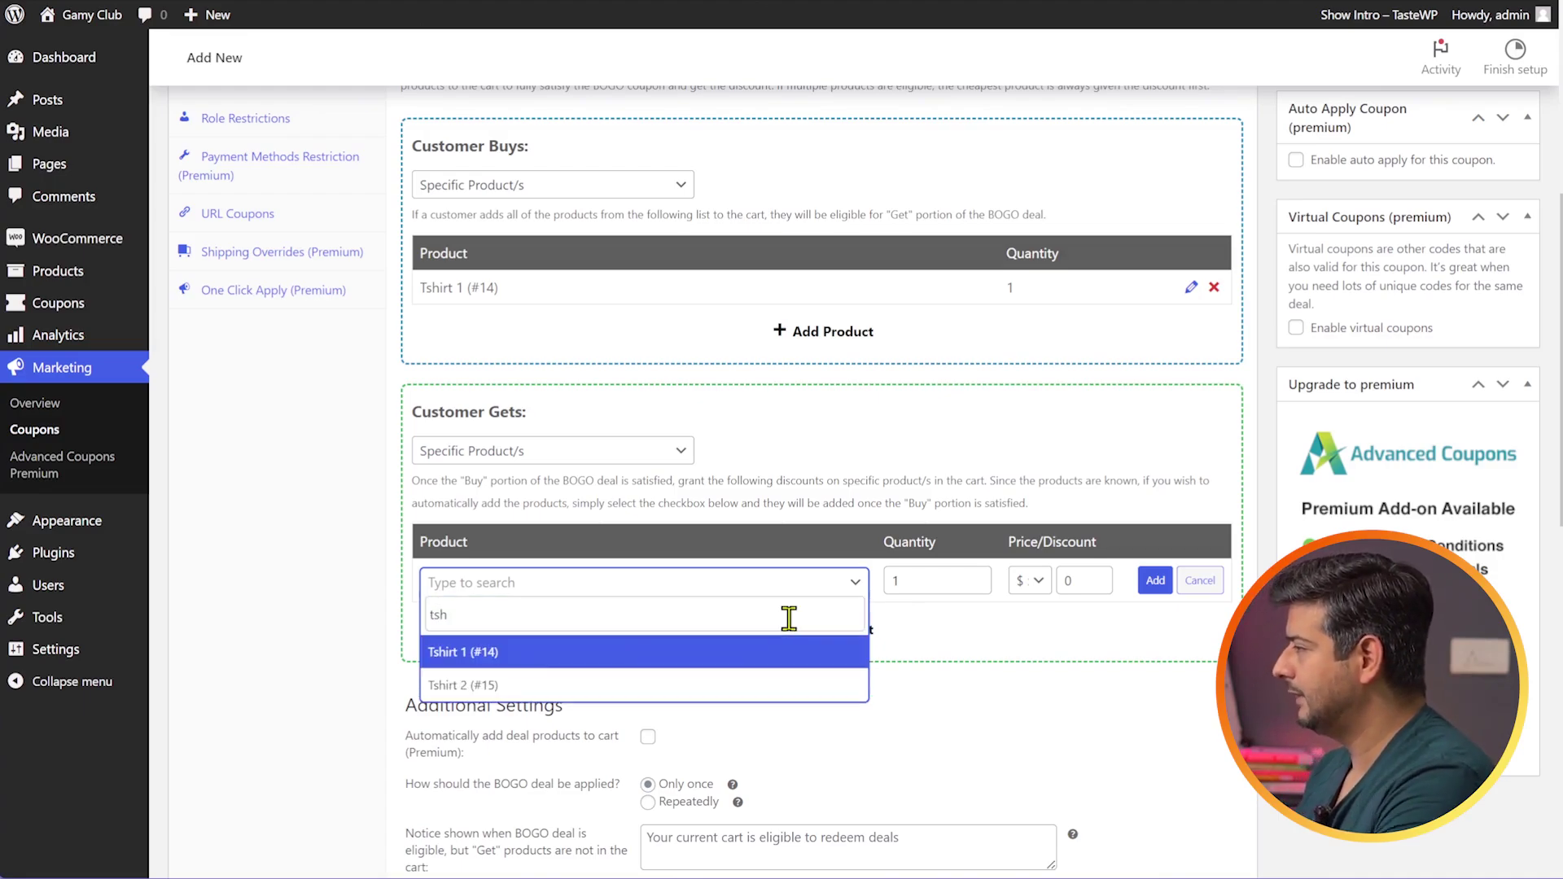
left_click(564, 694)
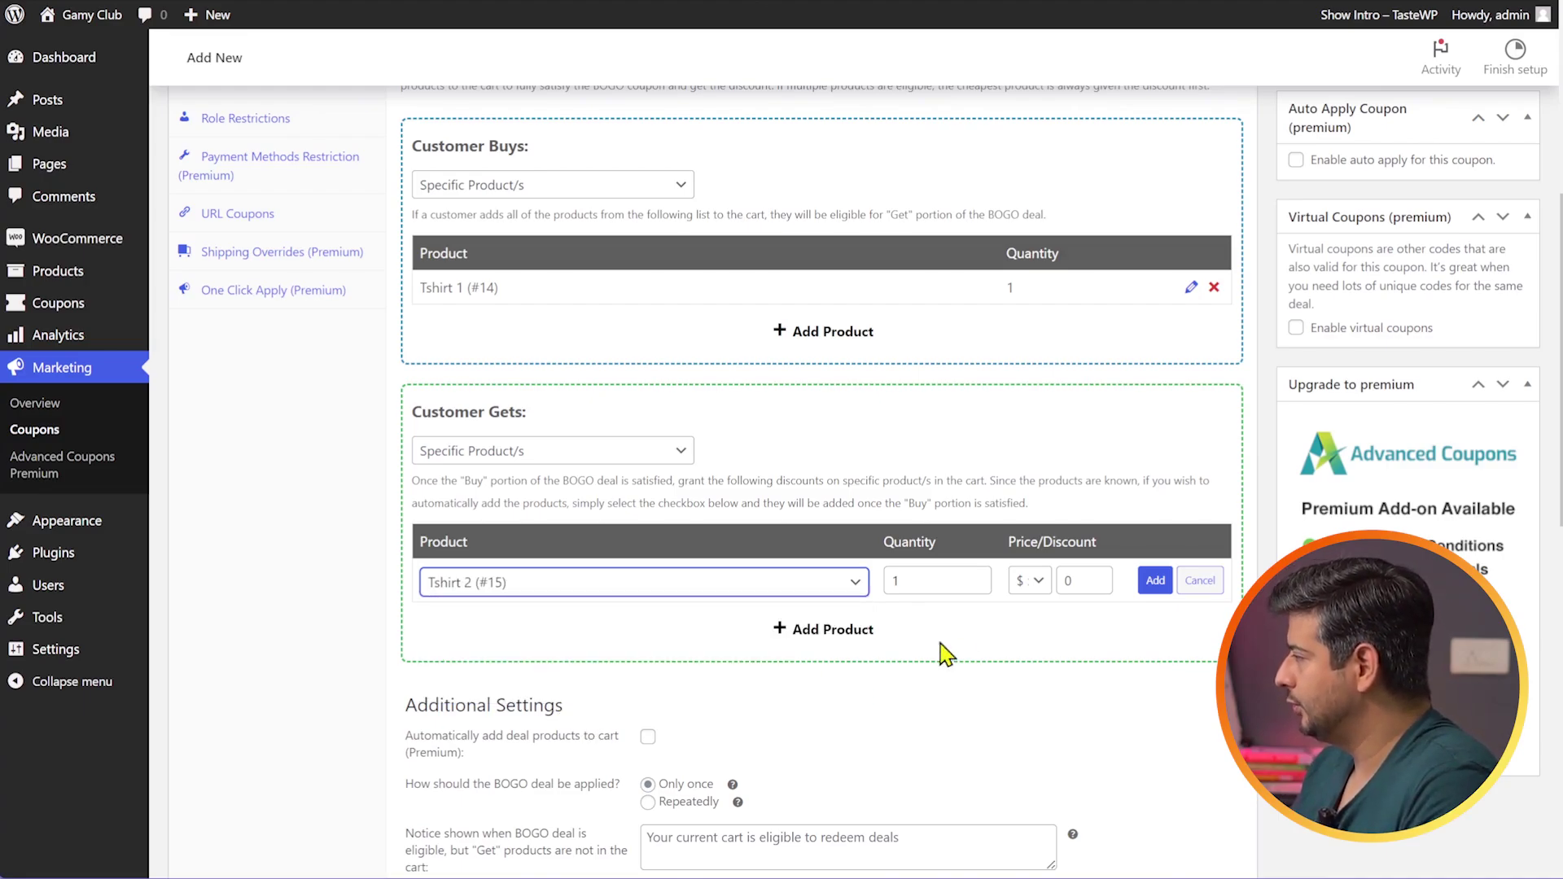
left_click(1153, 582)
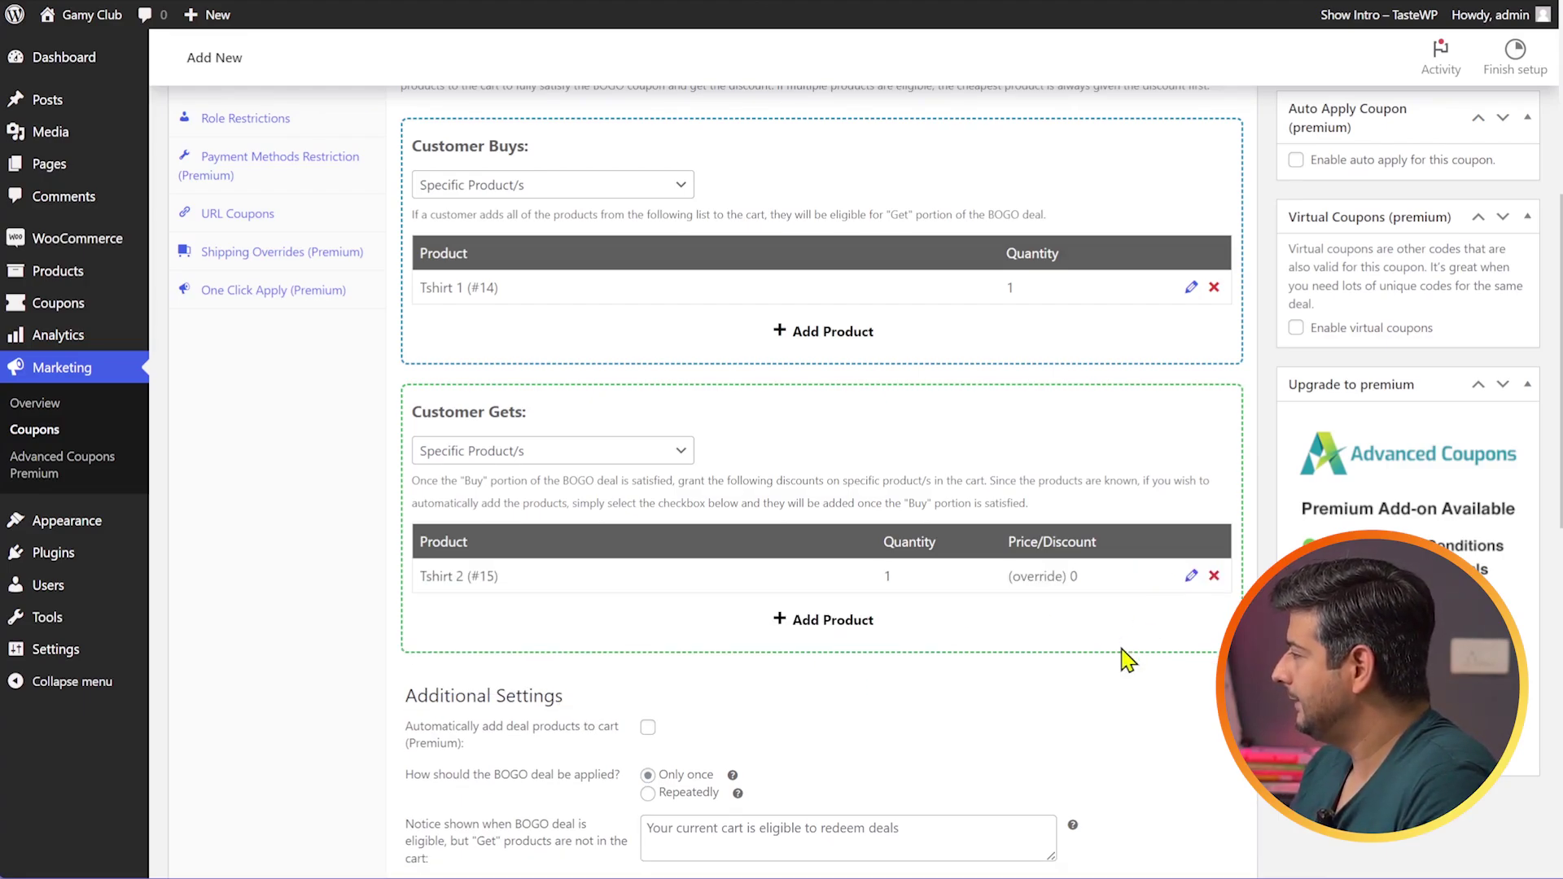
Step: Edit the Tshirt 2 entry so its override price is 0 and save it
left_click(1191, 577)
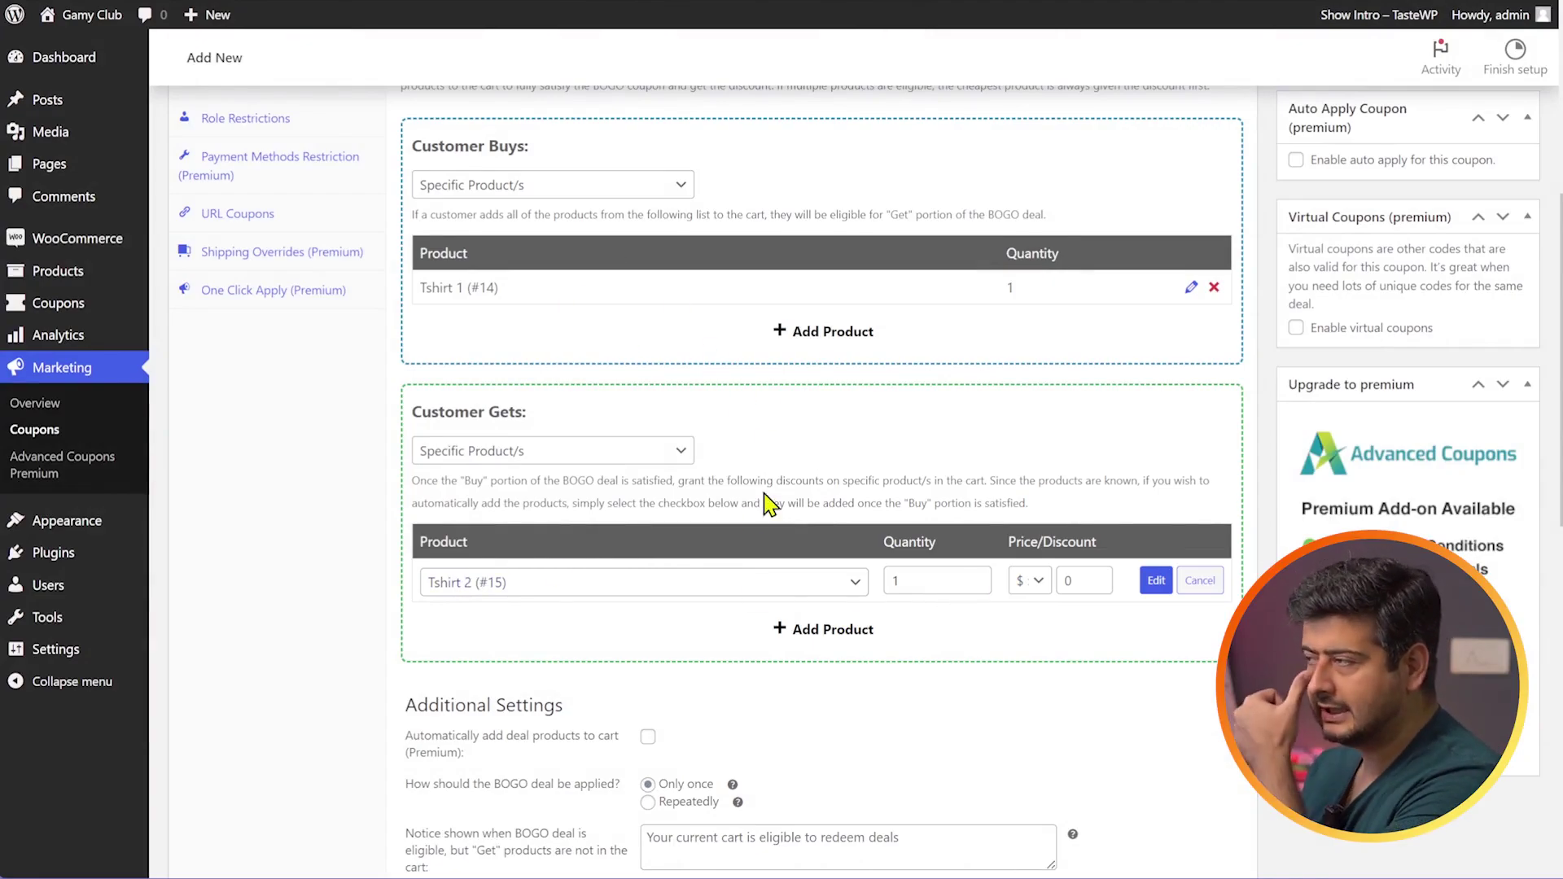
left_click(1079, 582)
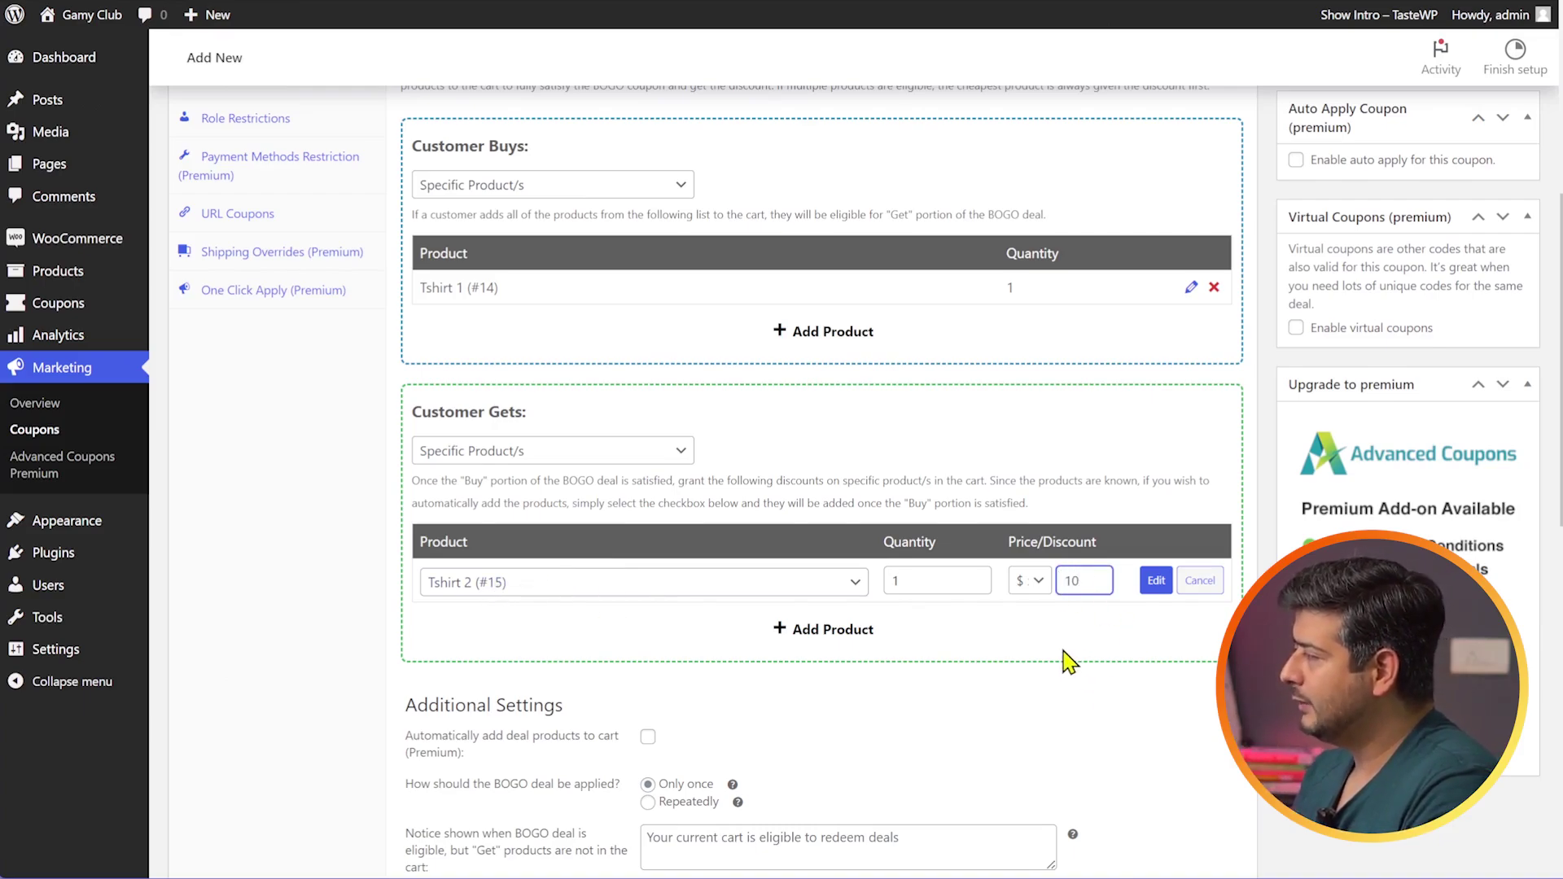
left_click(1066, 660)
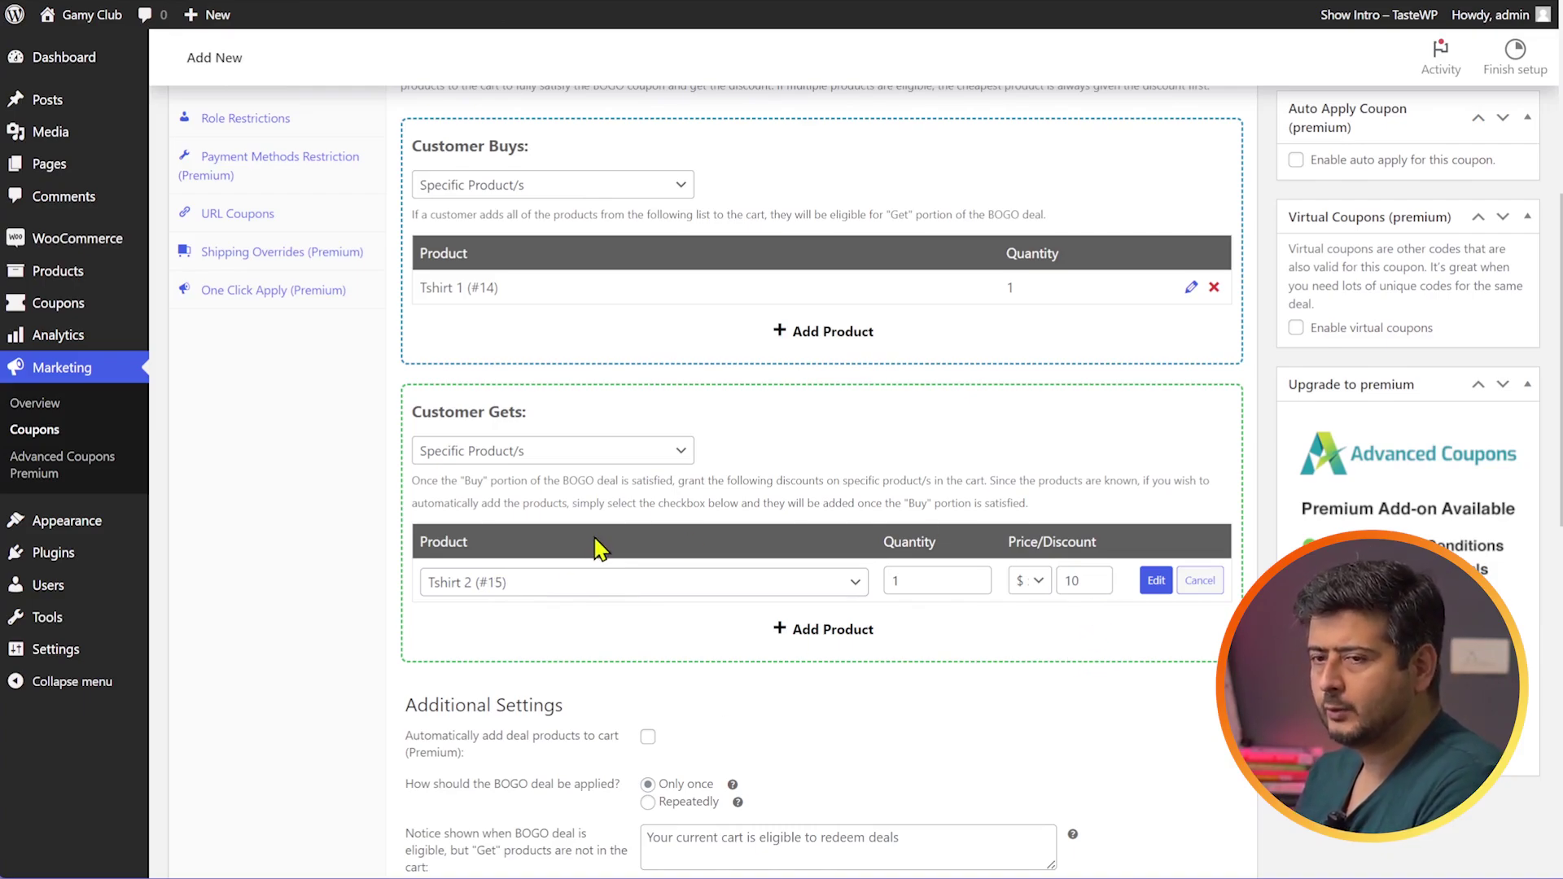
double_click(1073, 581)
type("0")
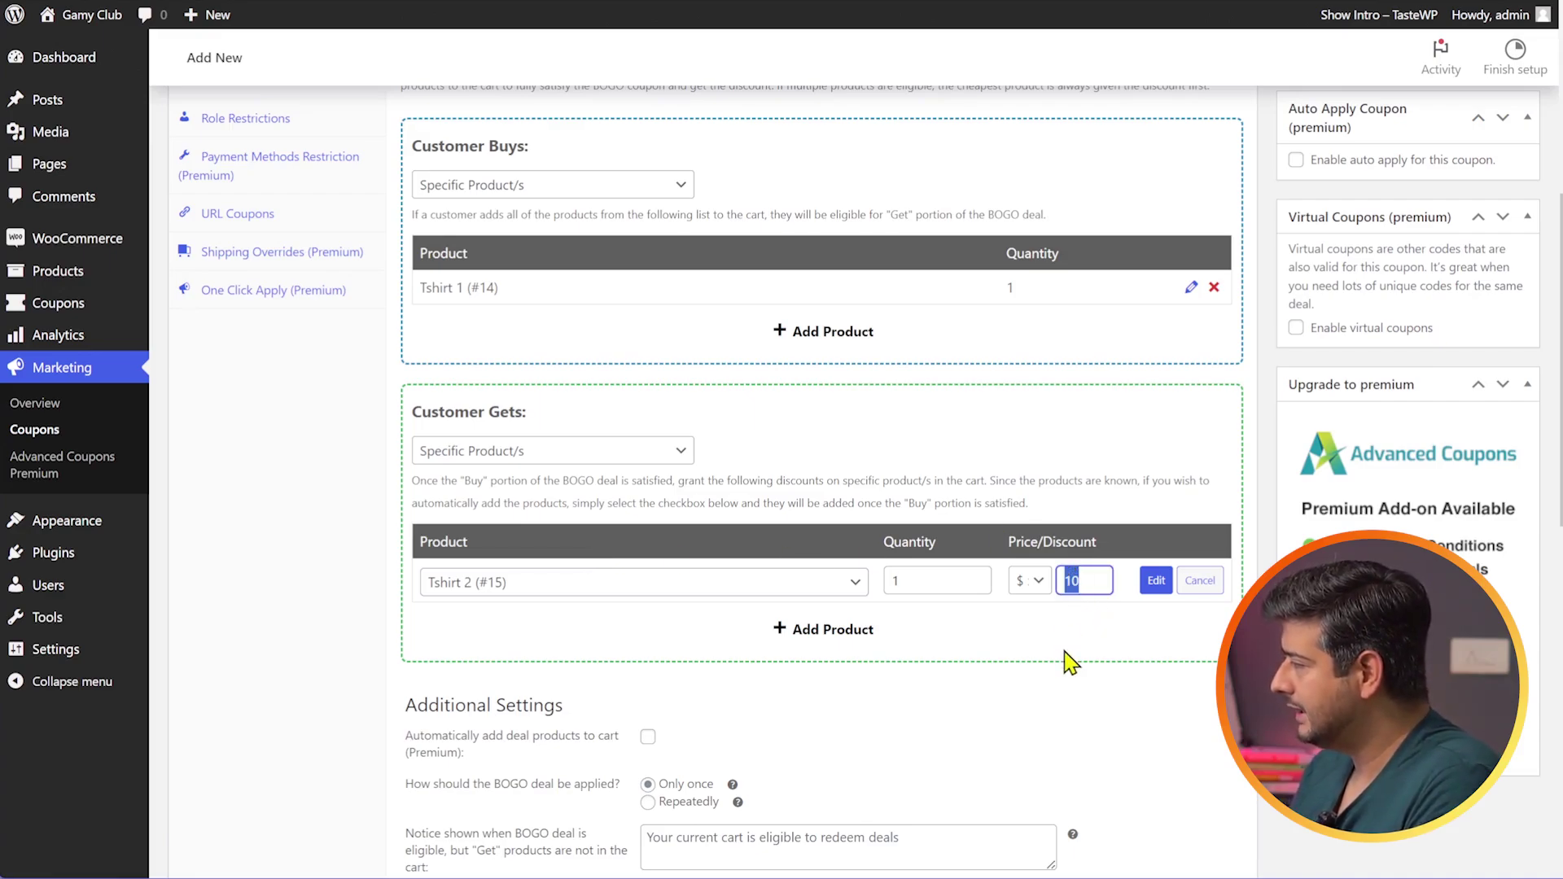
left_click(1067, 661)
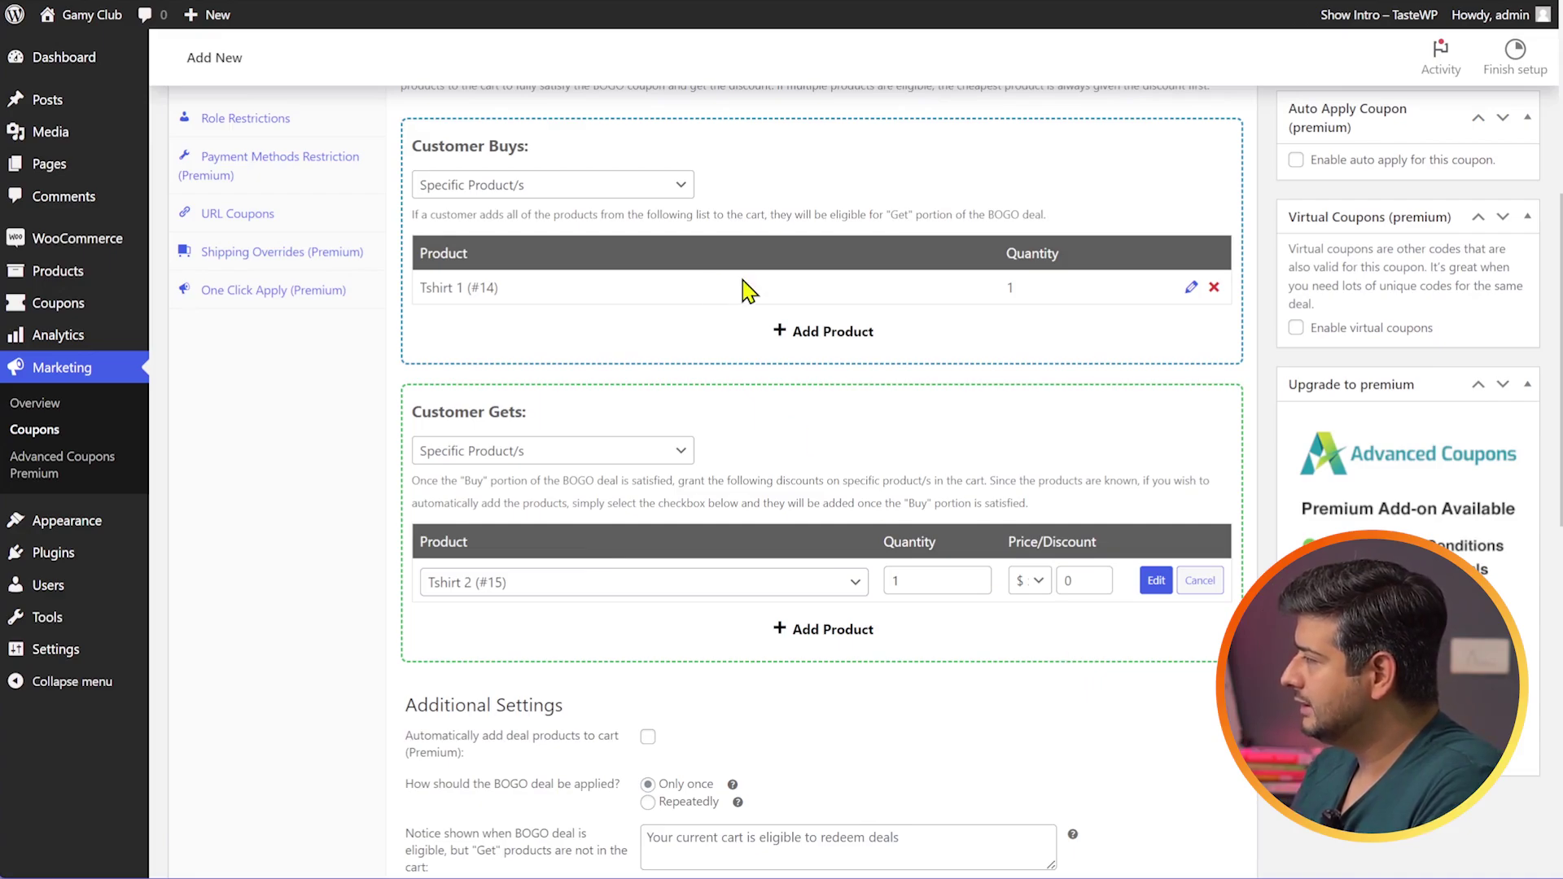
double_click(1082, 582)
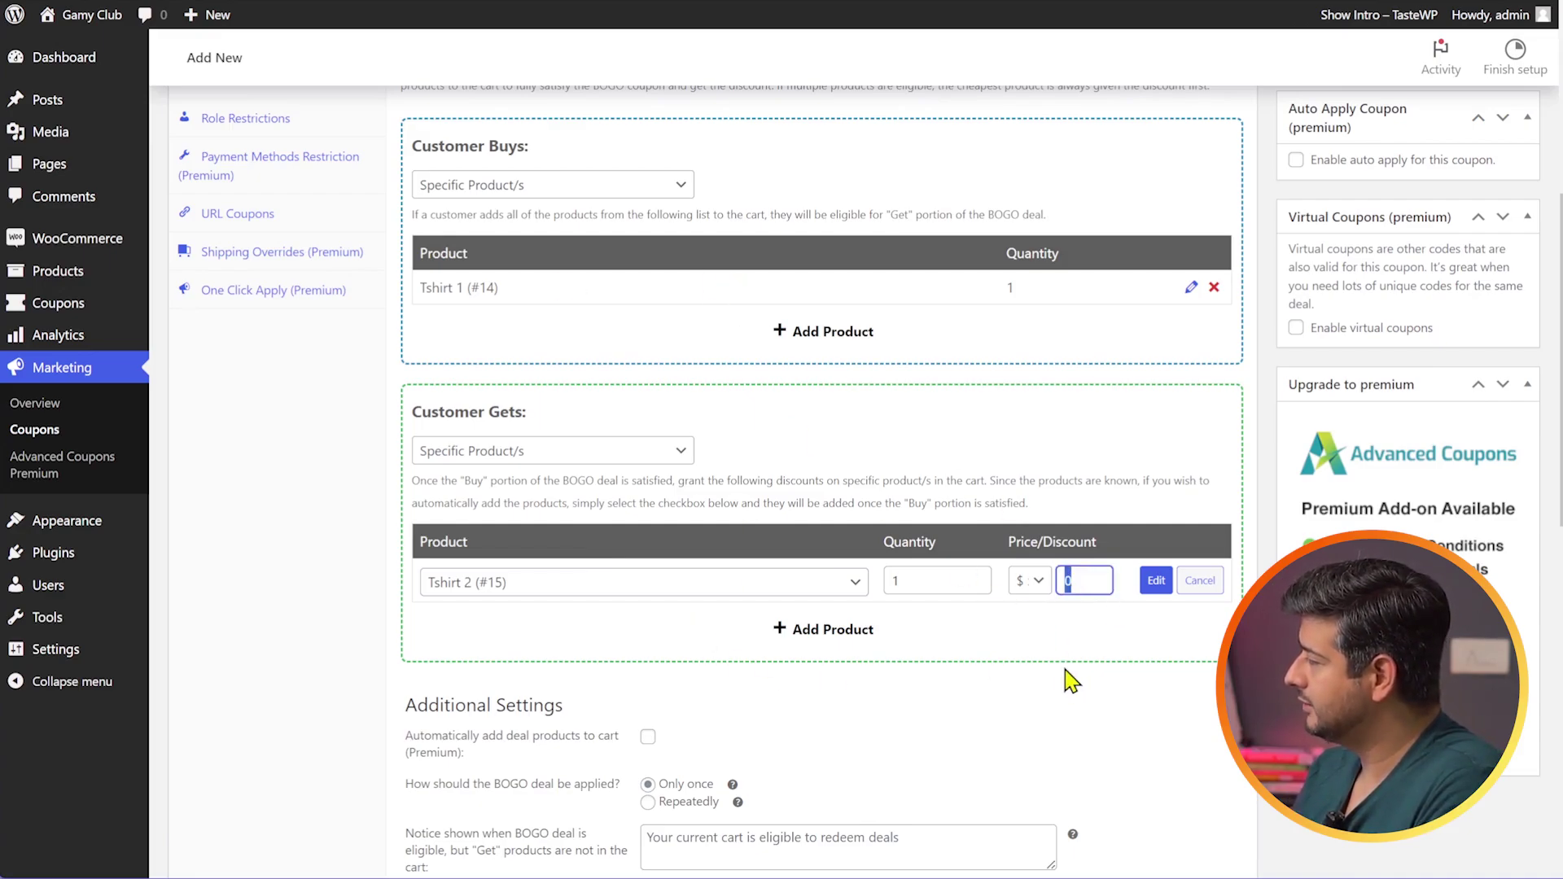
type("5")
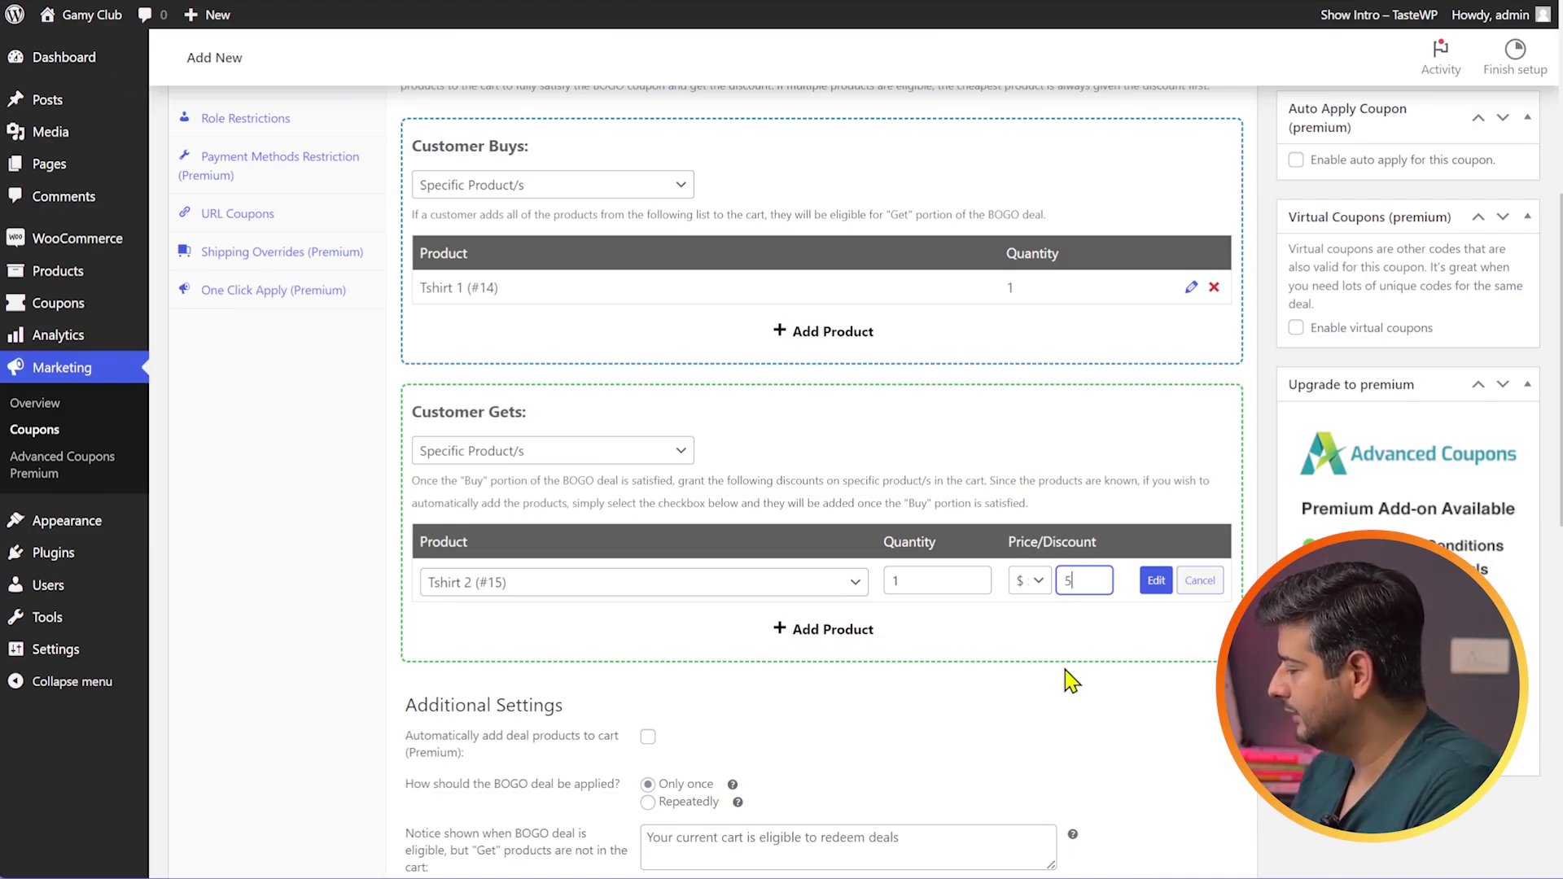
key("BackSpace")
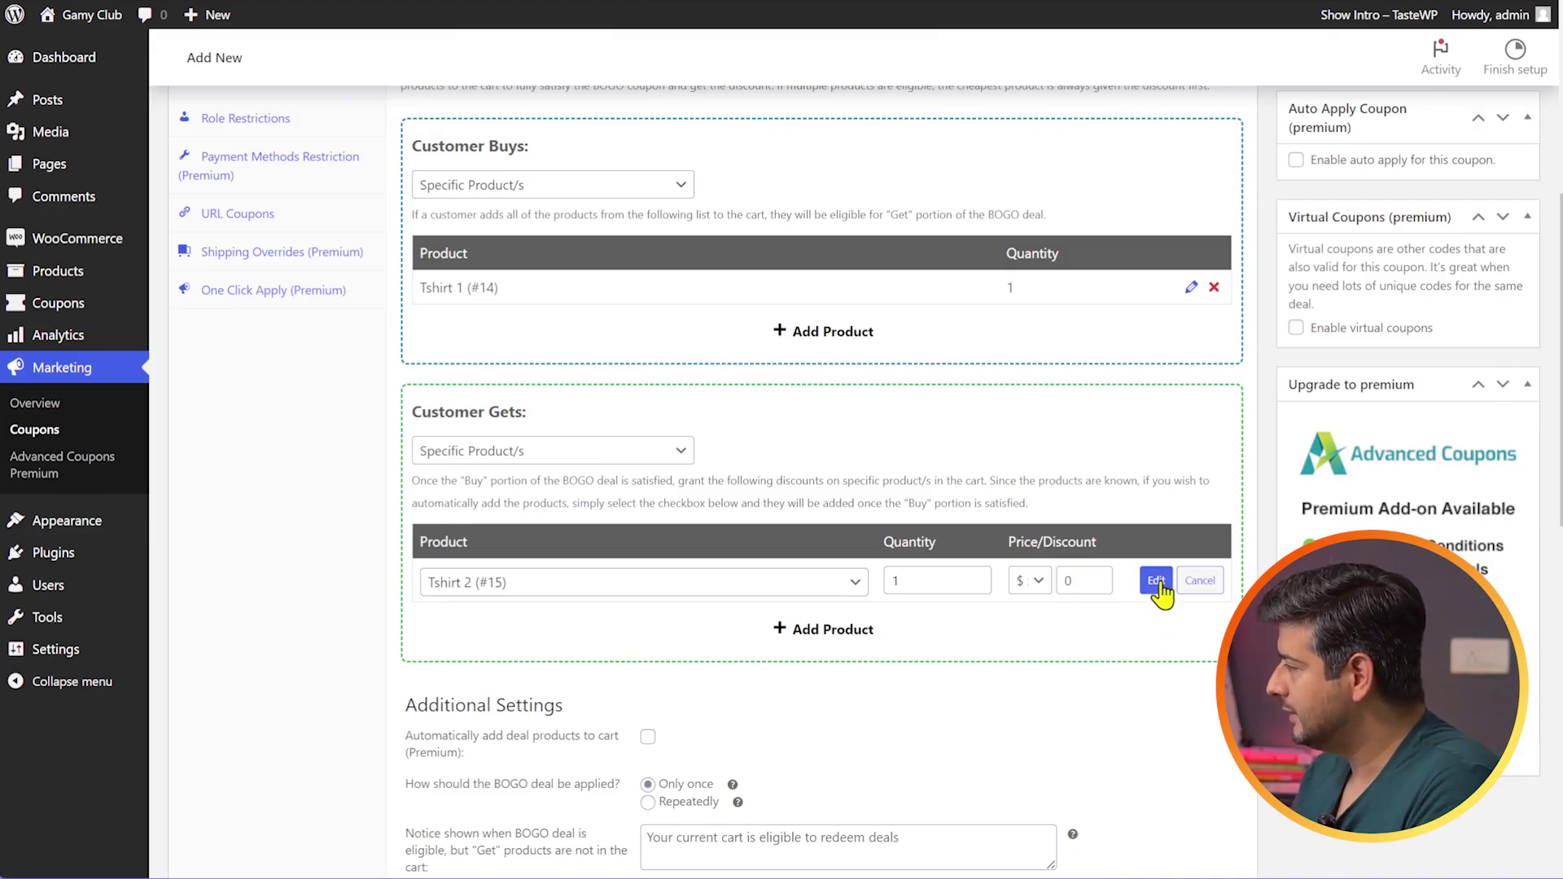
left_click(1156, 581)
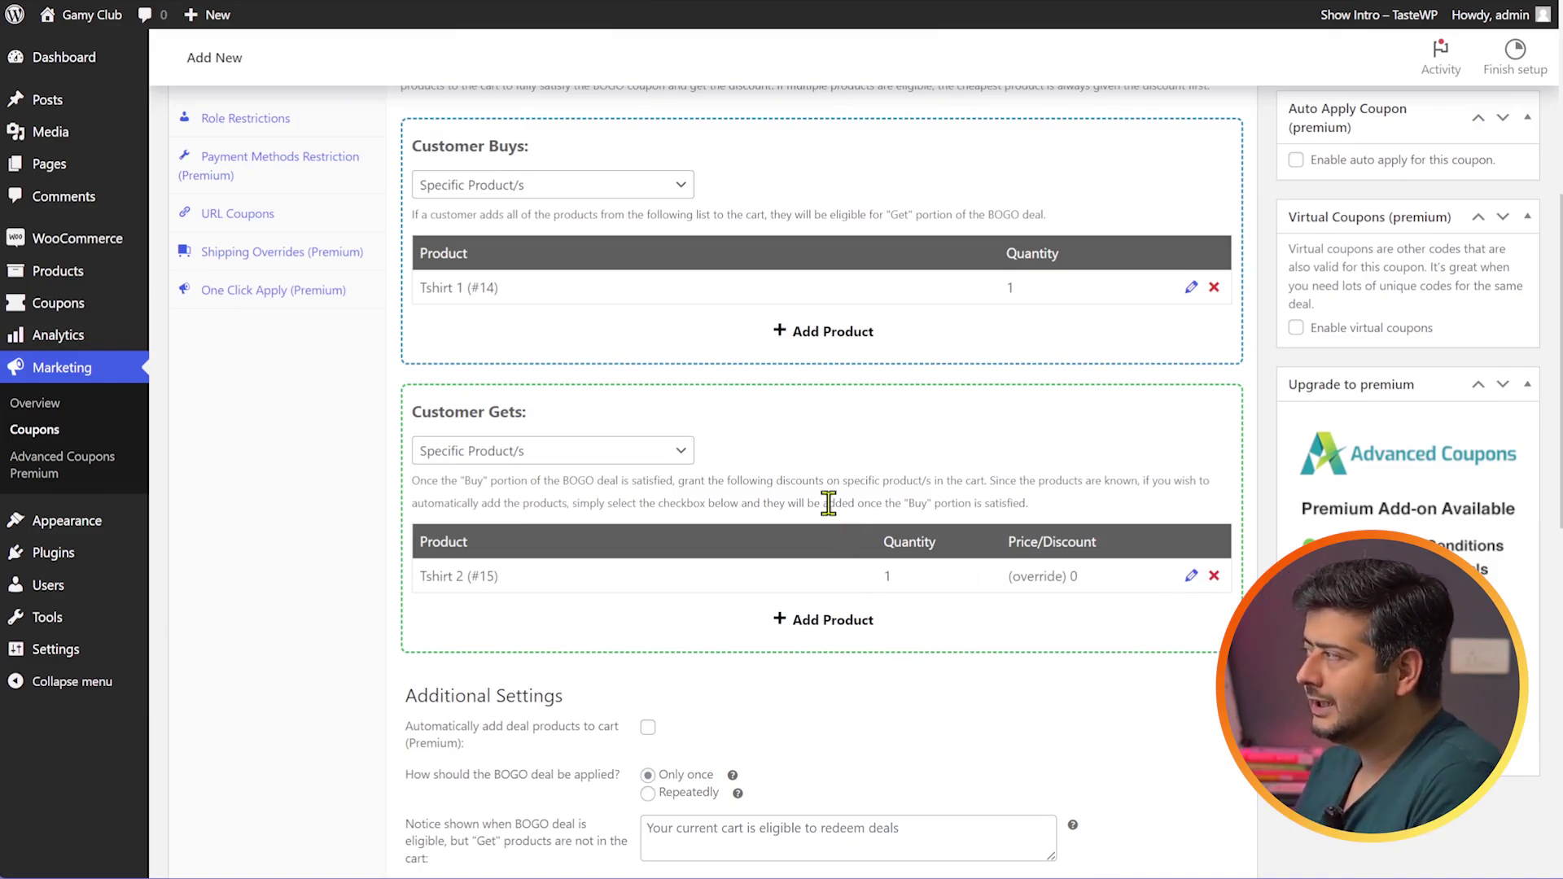
scroll(827, 503, "up", 1)
scroll(893, 485, "up", 4)
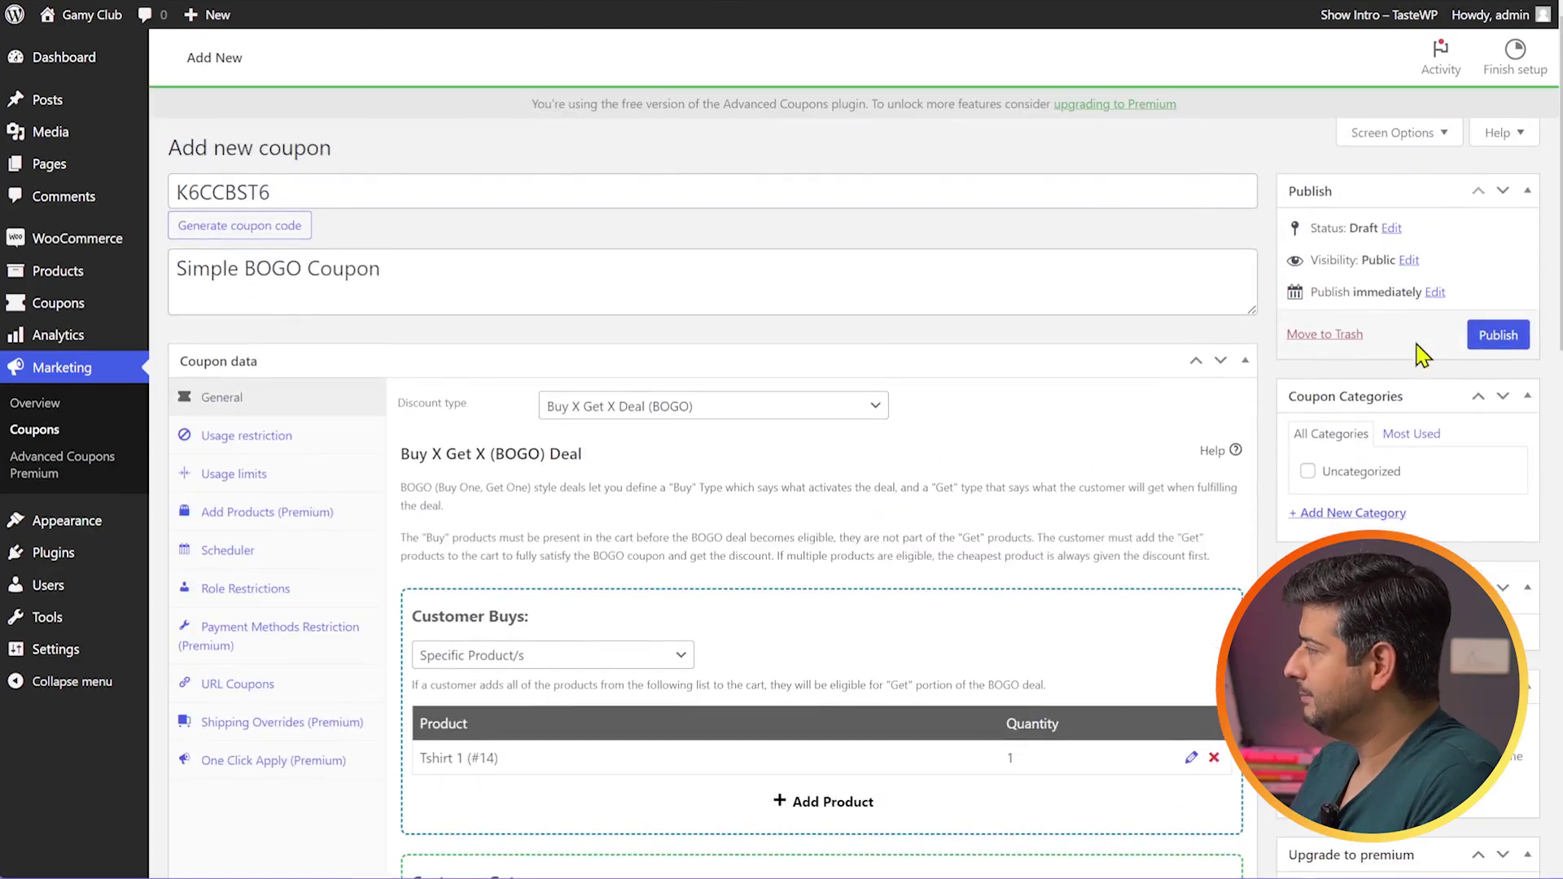
Step: Publish the BOGO coupon and select its code K6CCBST6 for copying
left_click(1493, 337)
double_click(222, 192)
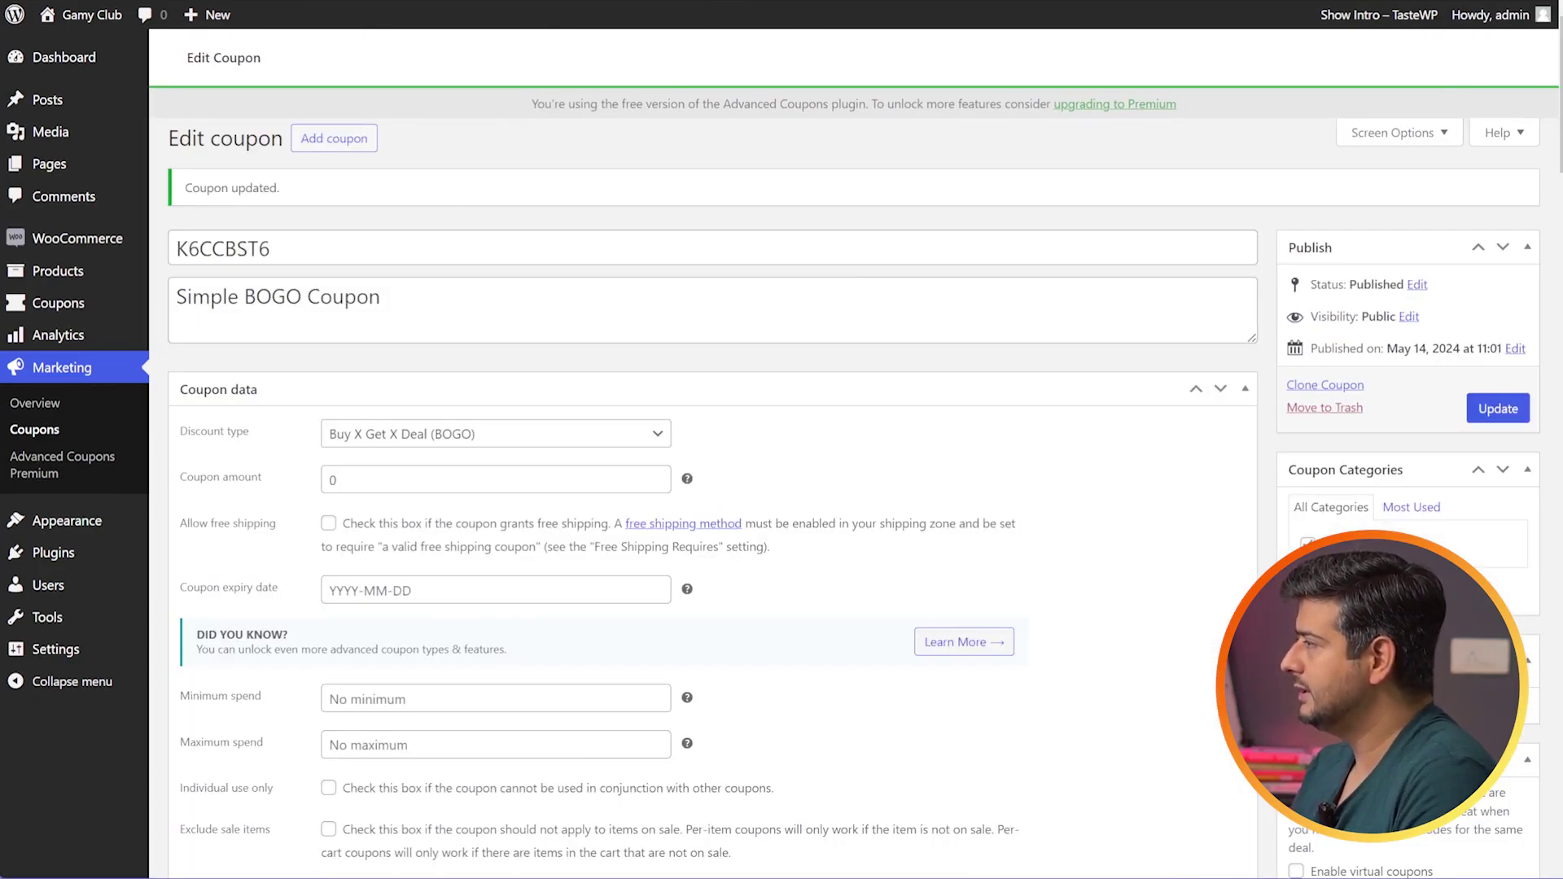
double_click(226, 266)
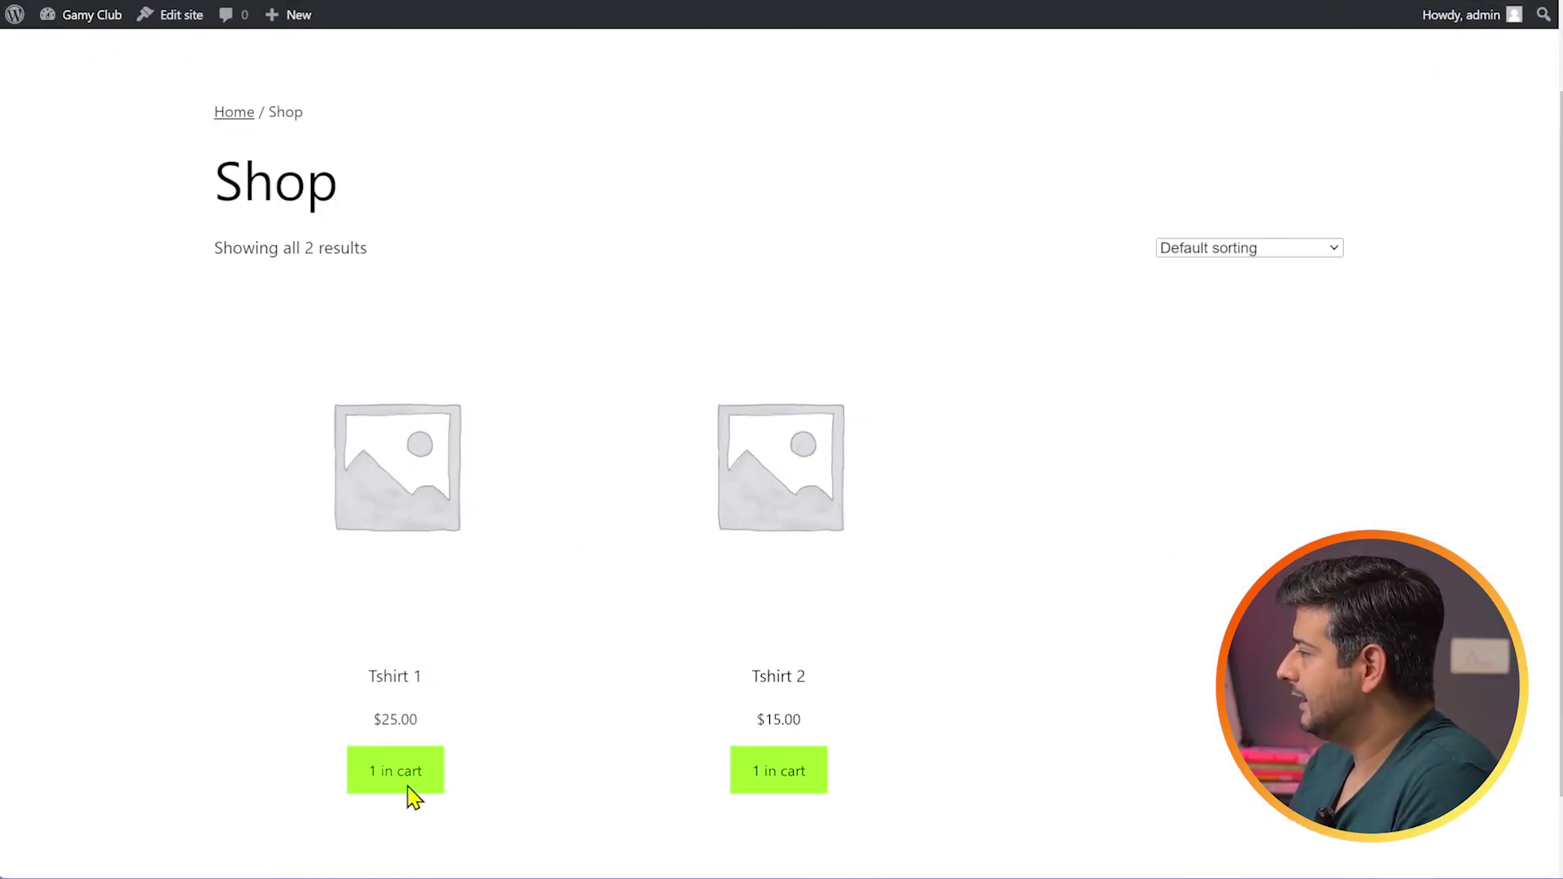
Step: Empty the storefront cart by removing Tshirt 2 and Tshirt 1
left_click(413, 781)
left_click(1320, 112)
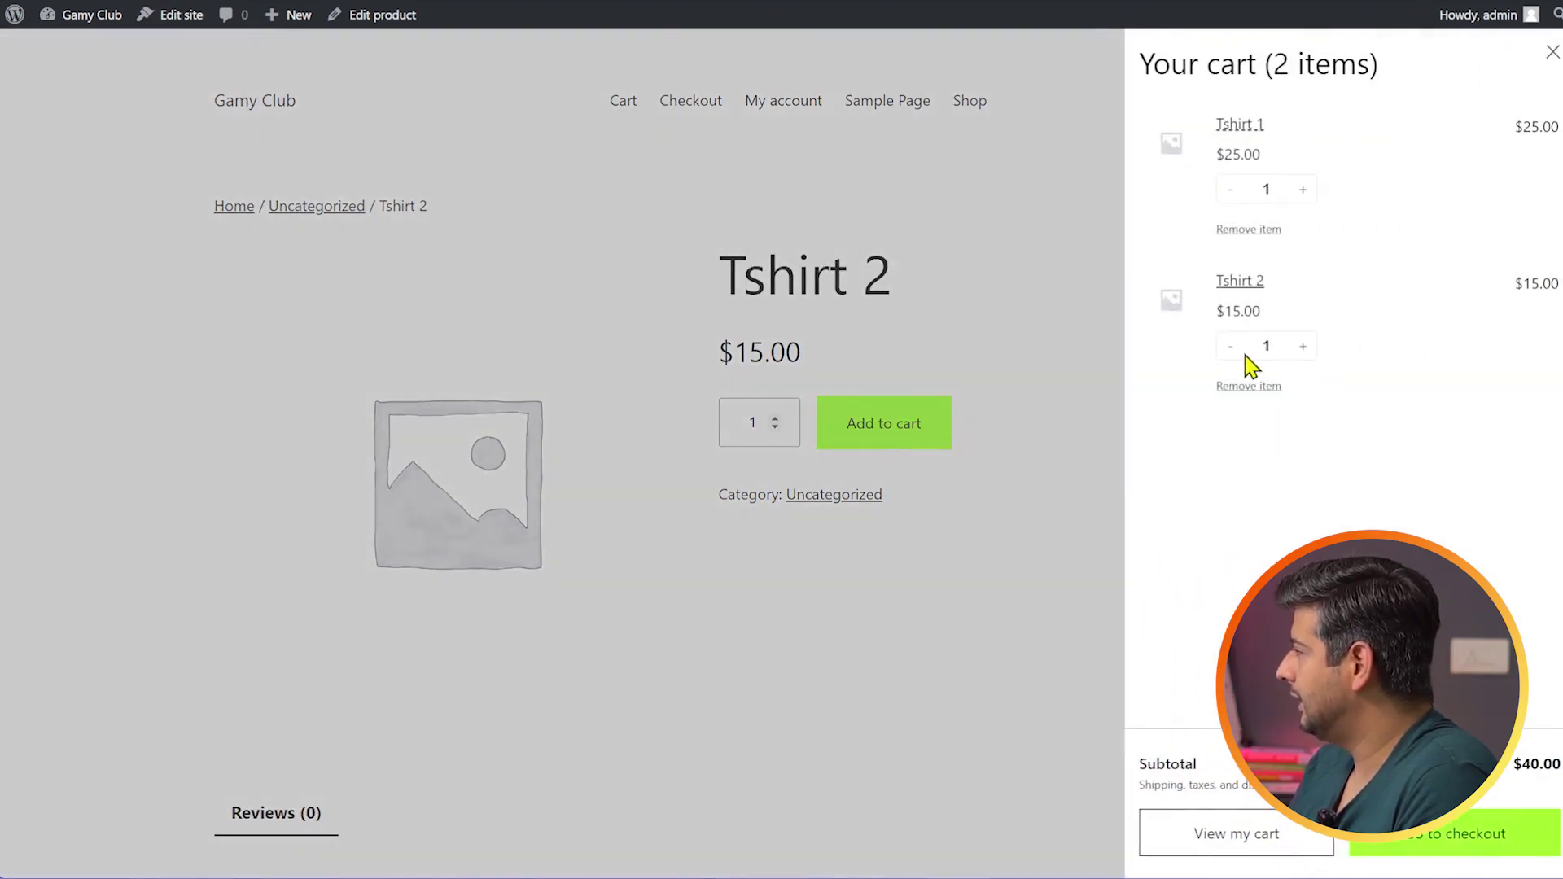
left_click(1246, 383)
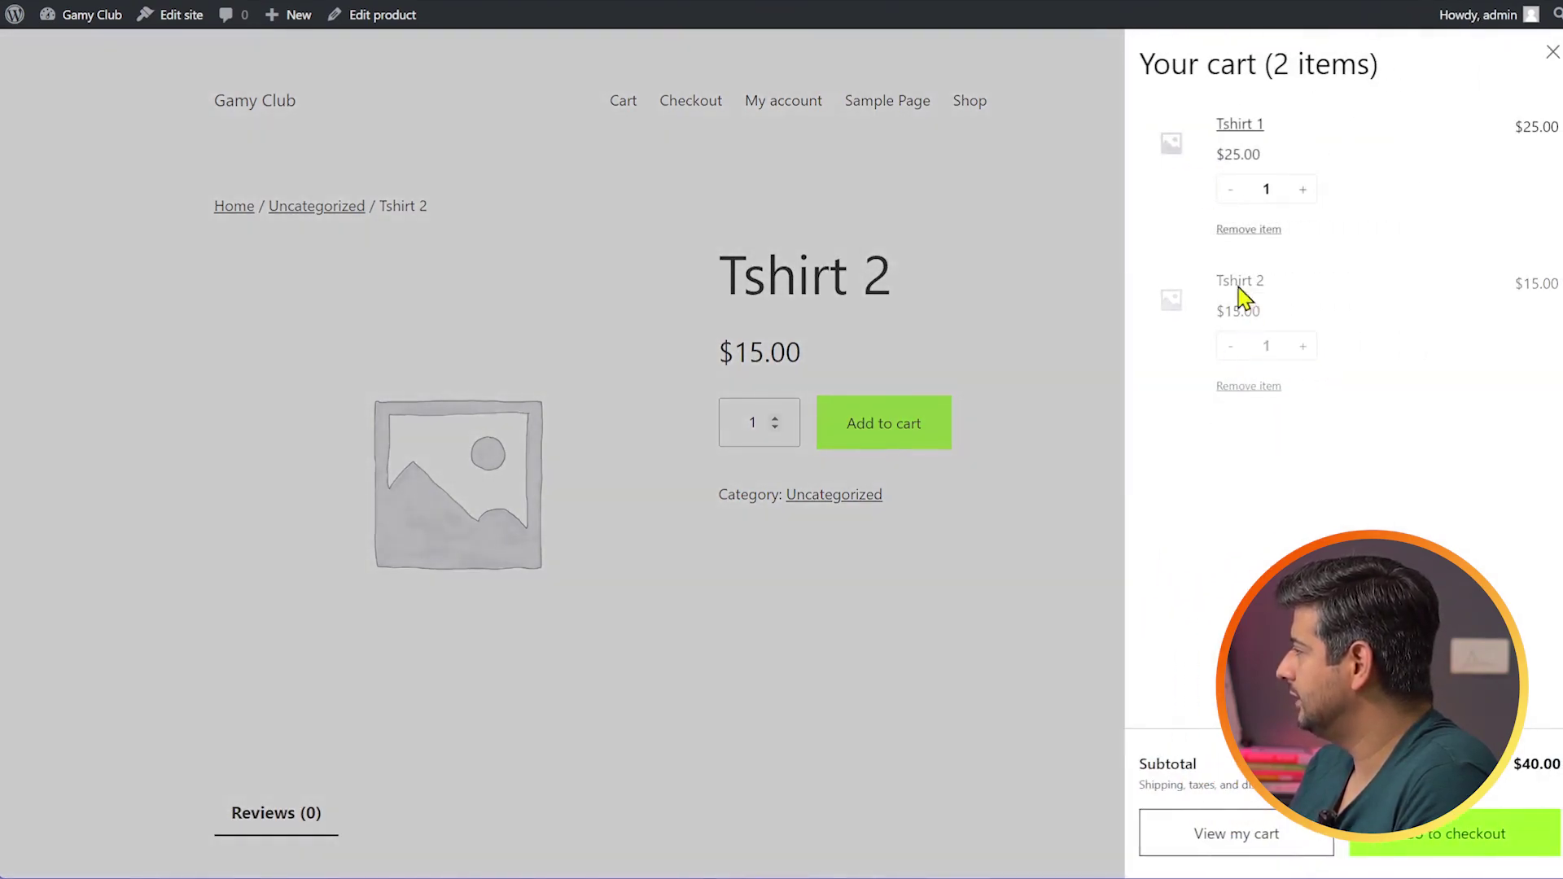
left_click(1245, 231)
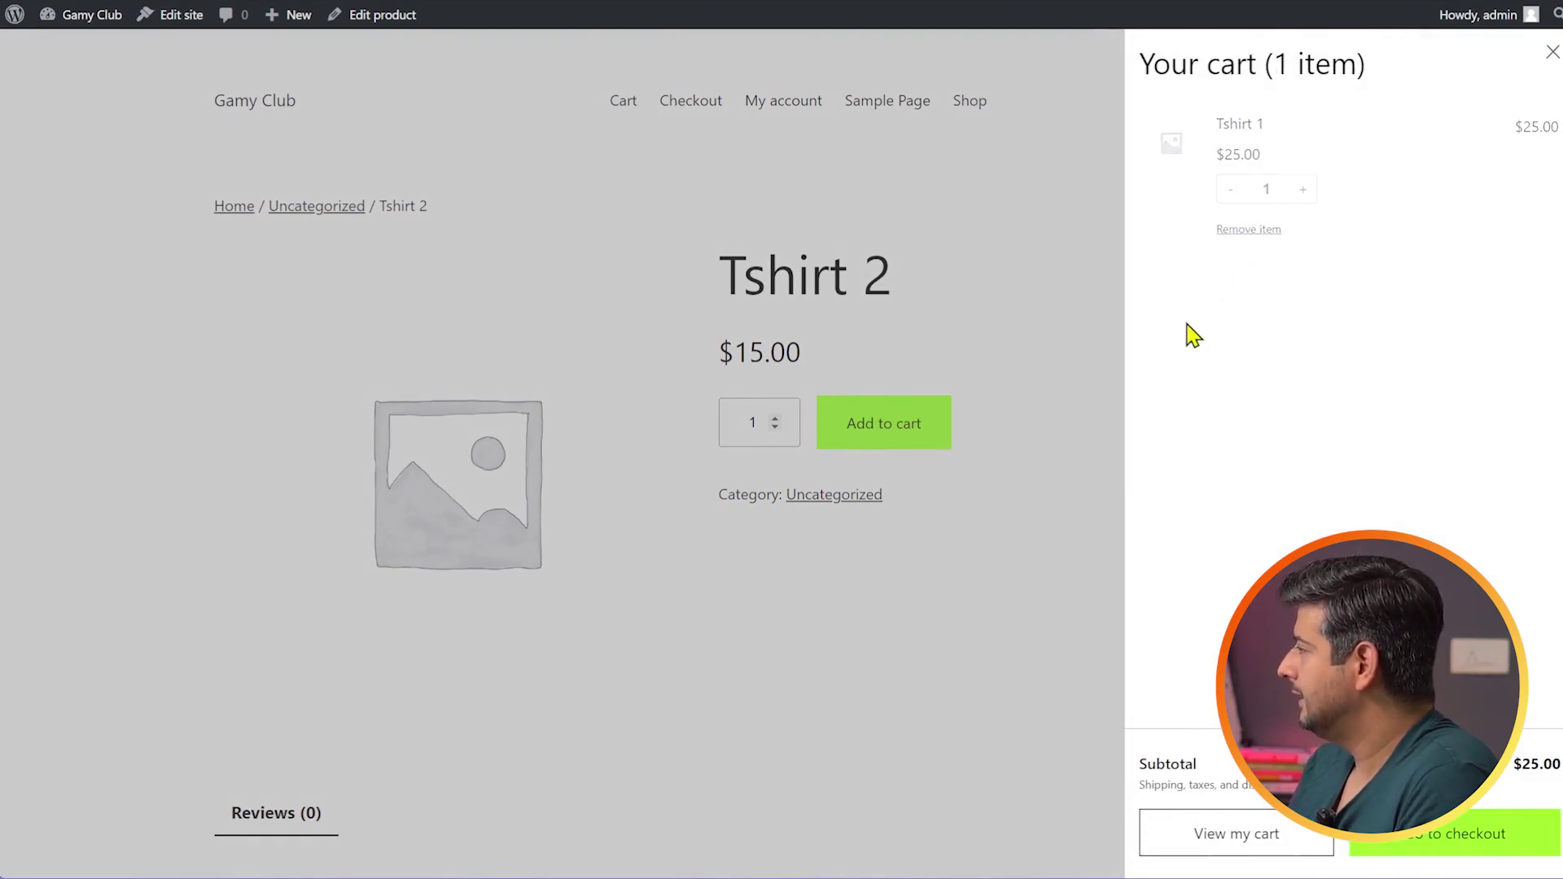
left_click(534, 135)
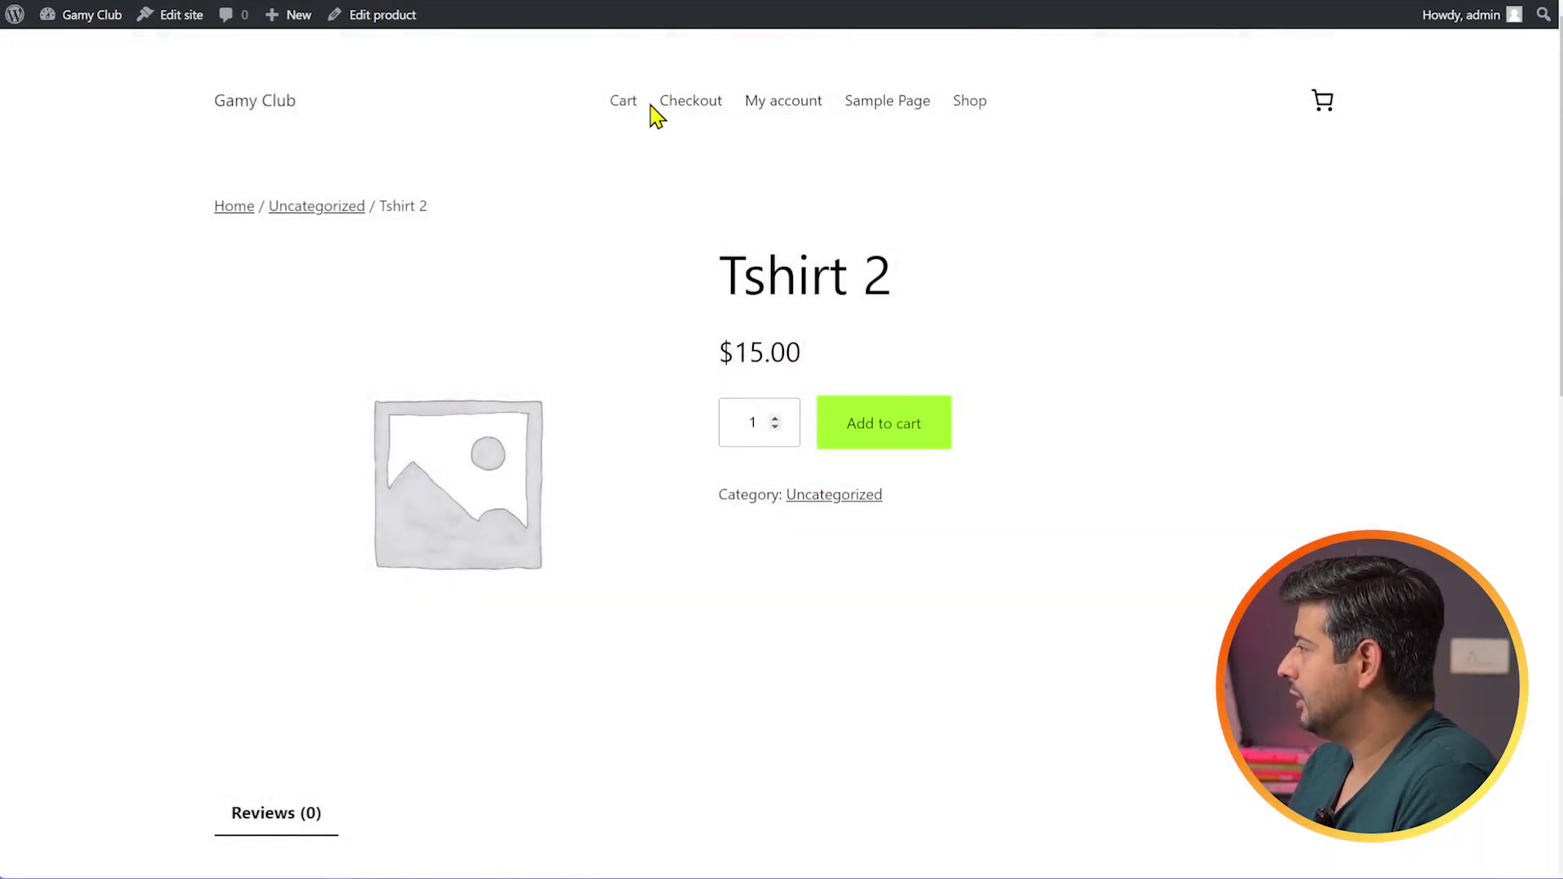
Step: From the Shop page add Tshirt 1 and Tshirt 2 to the cart ($40.00) and go to the full Cart page
left_click(972, 104)
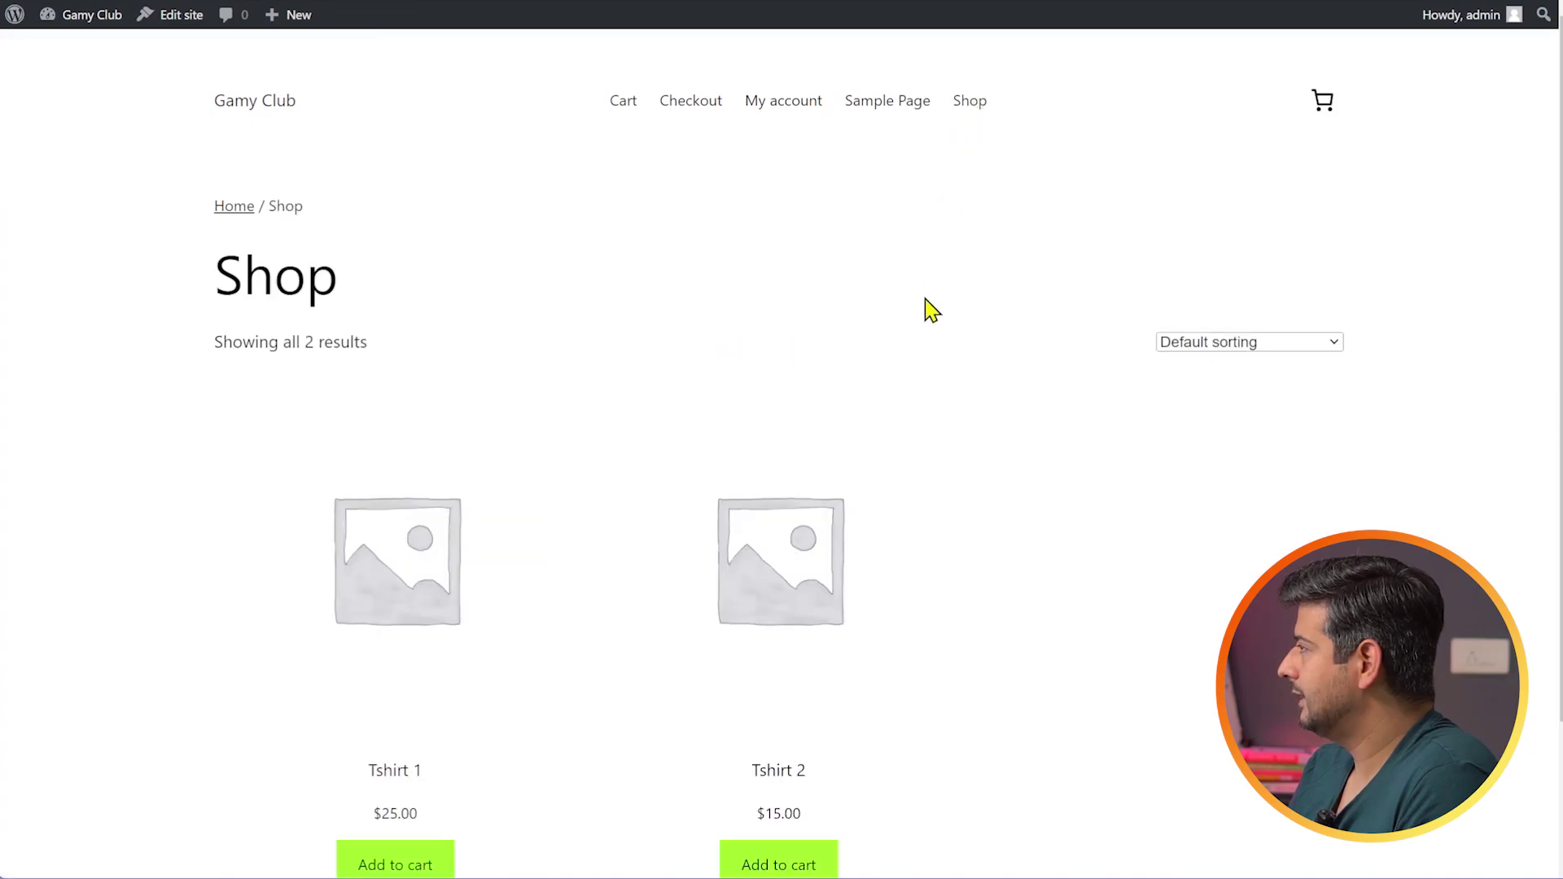
scroll(510, 745, "down", 2)
scroll(463, 712, "down", 1)
left_click(405, 711)
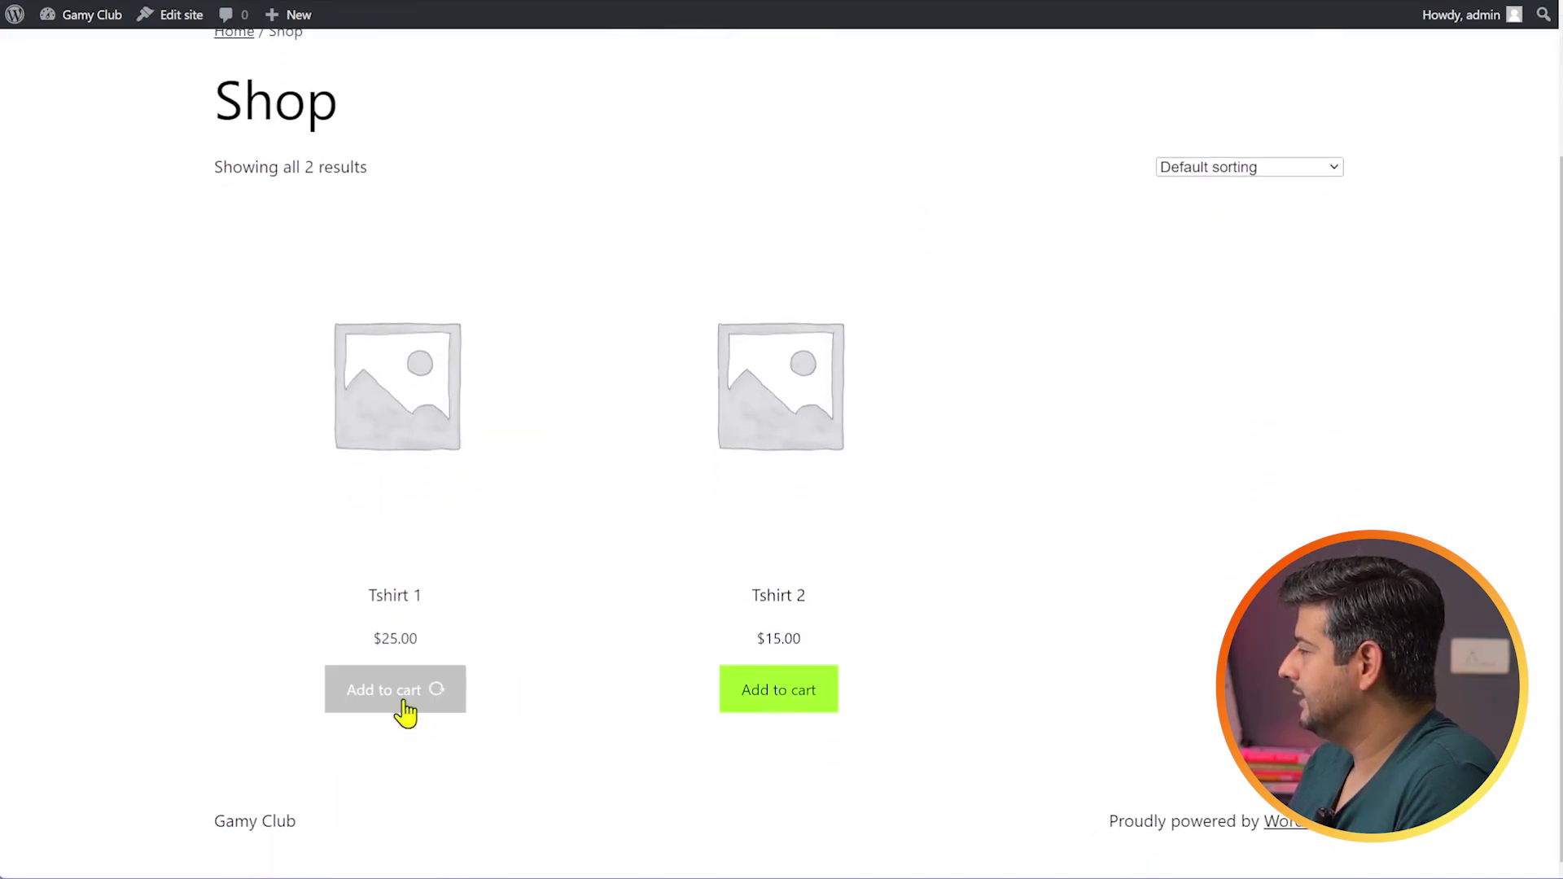
left_click(764, 701)
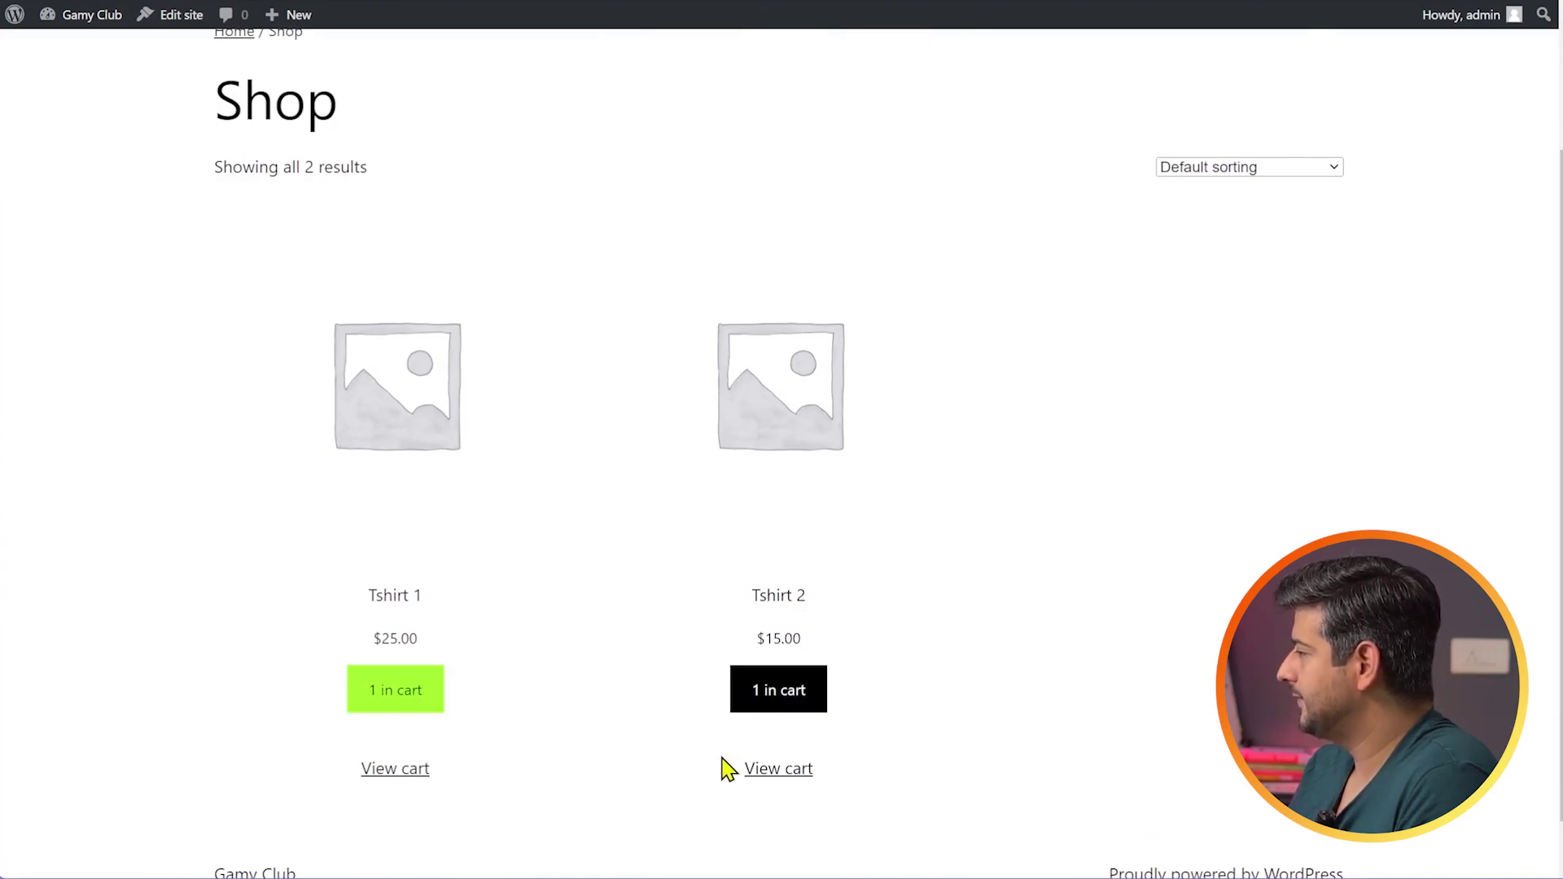
scroll(1354, 354, "up", 2)
scroll(1355, 361, "up", 1)
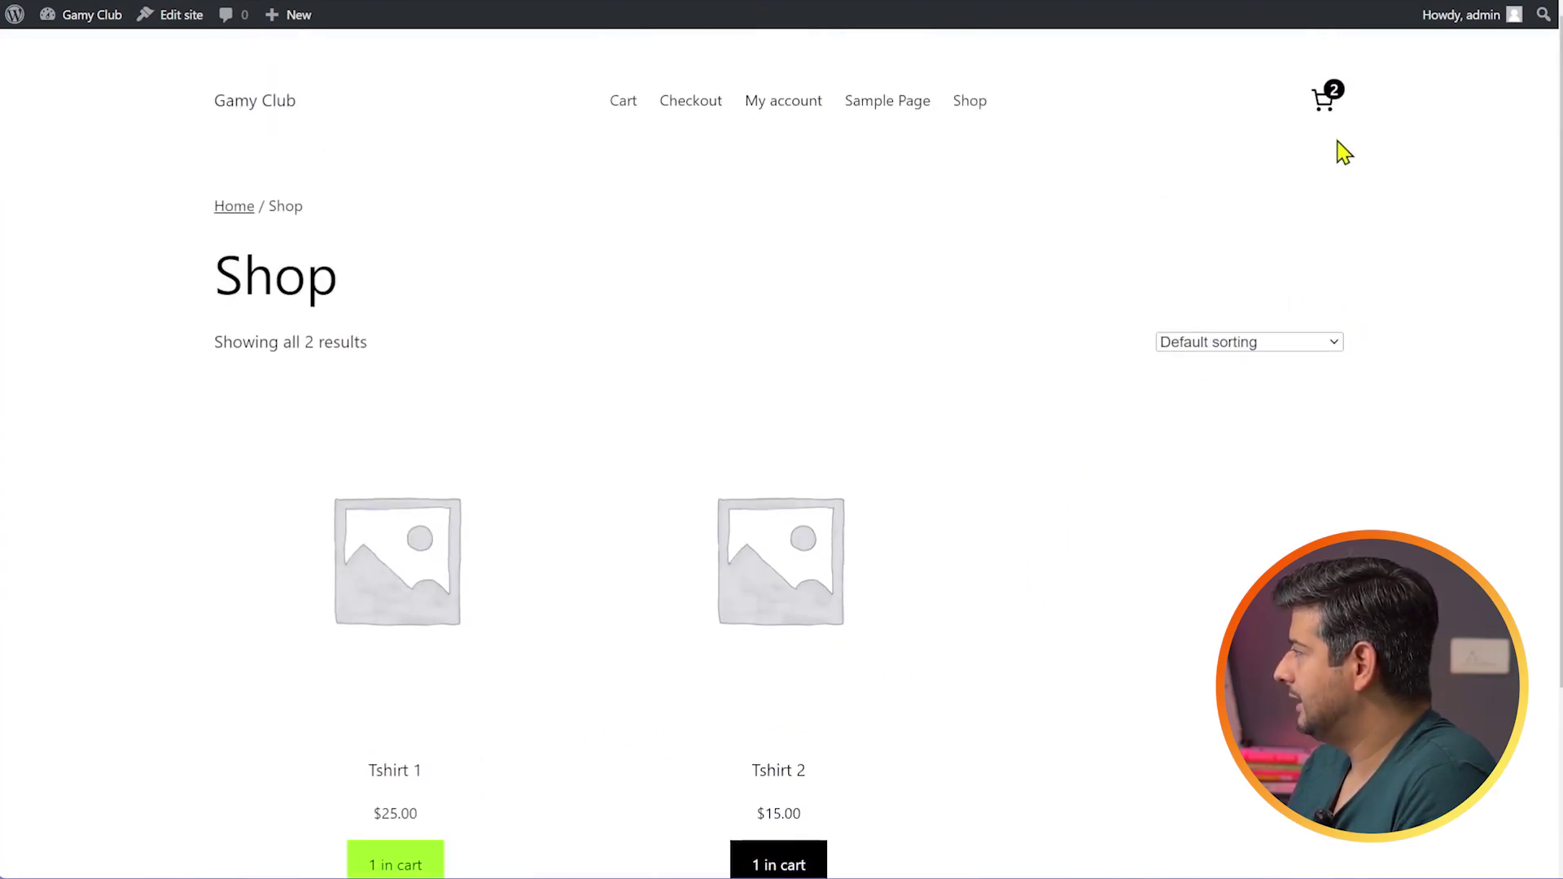
left_click(1325, 100)
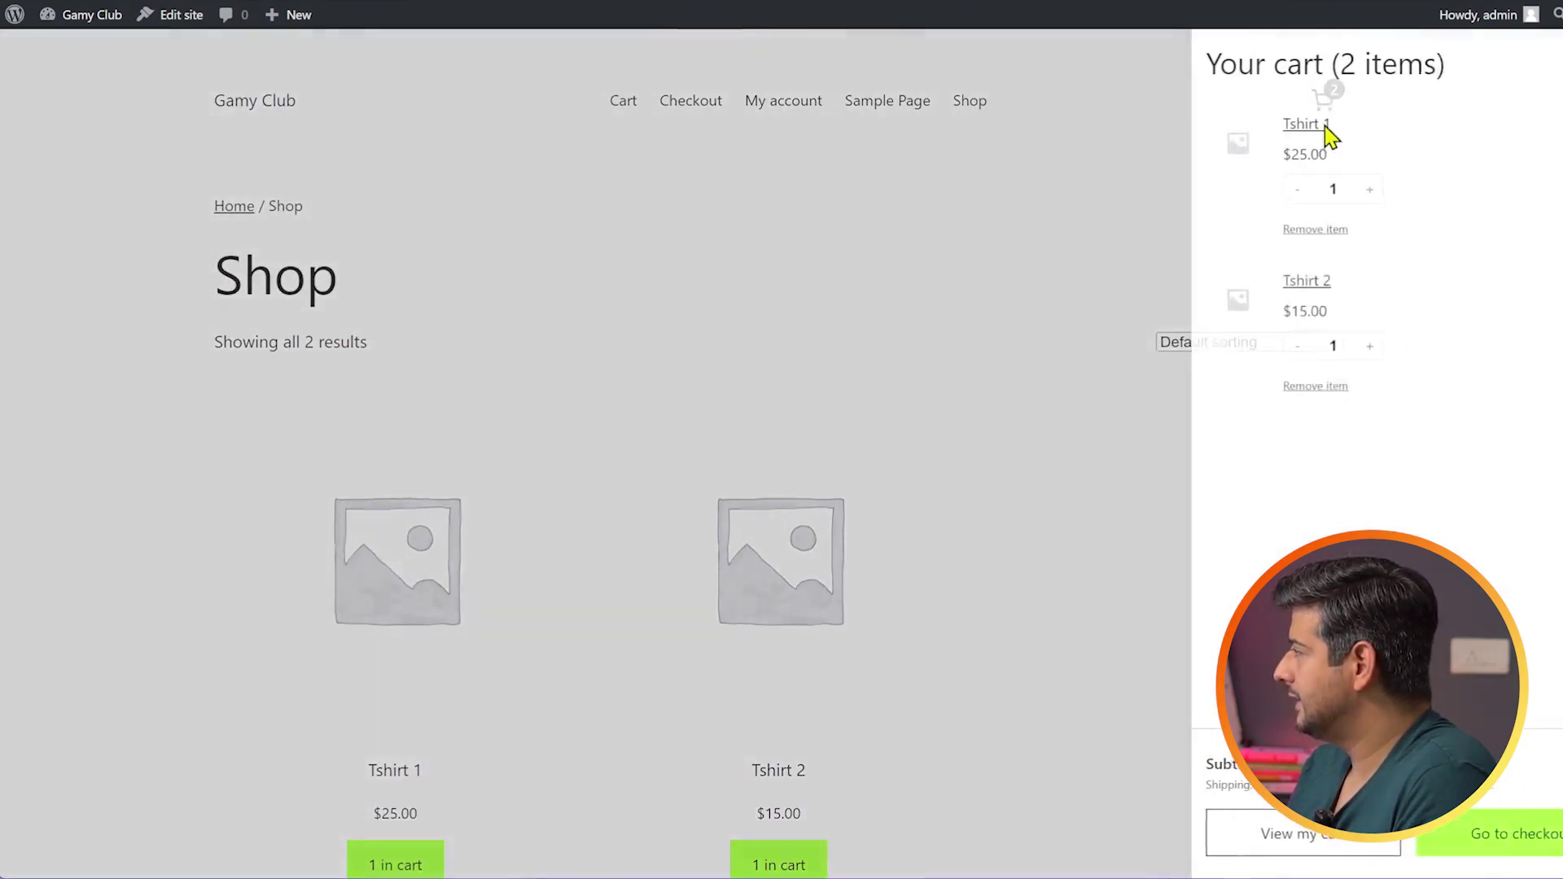
left_click(1258, 853)
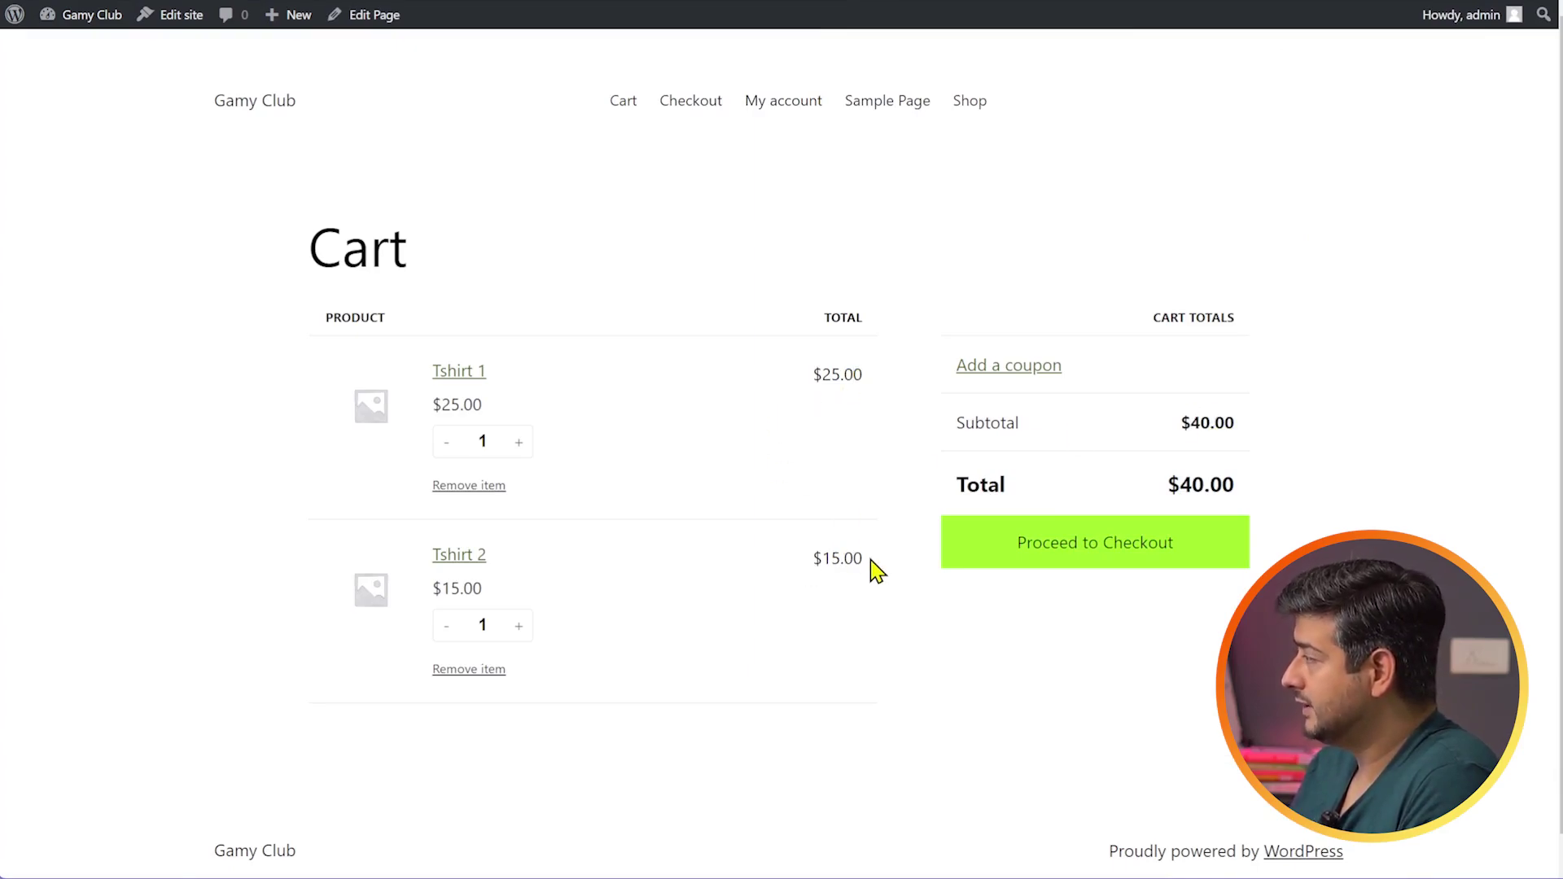
Step: Apply coupon K6CCBST6 on the Cart page, taking $15.00 off Tshirt 2 for a $25.00 total
left_click(995, 369)
type("K6CCBST6")
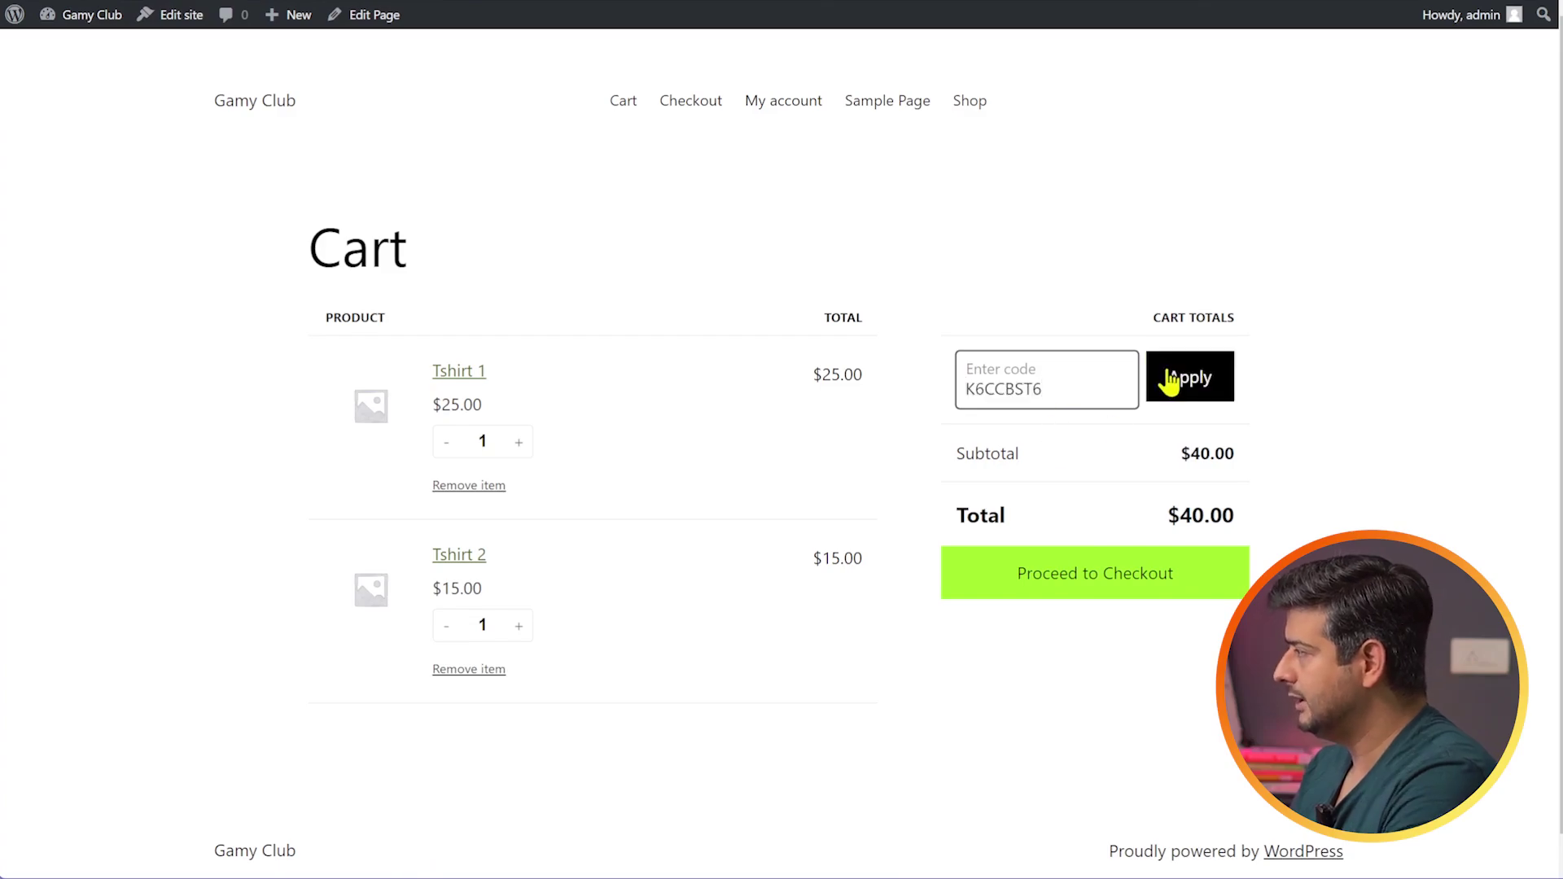
left_click(1169, 382)
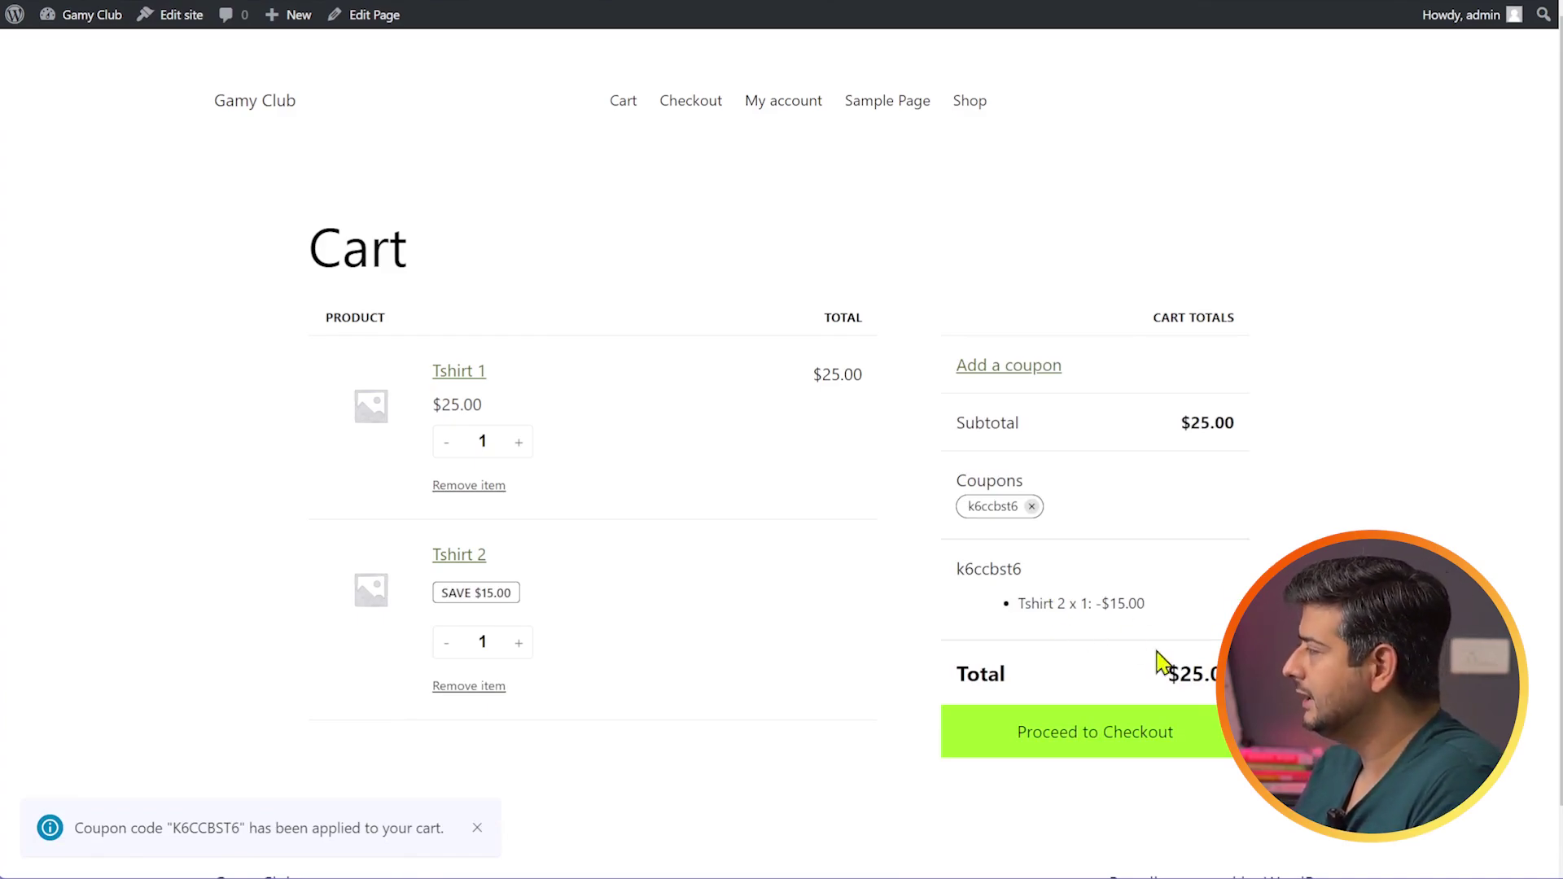
double_click(1179, 674)
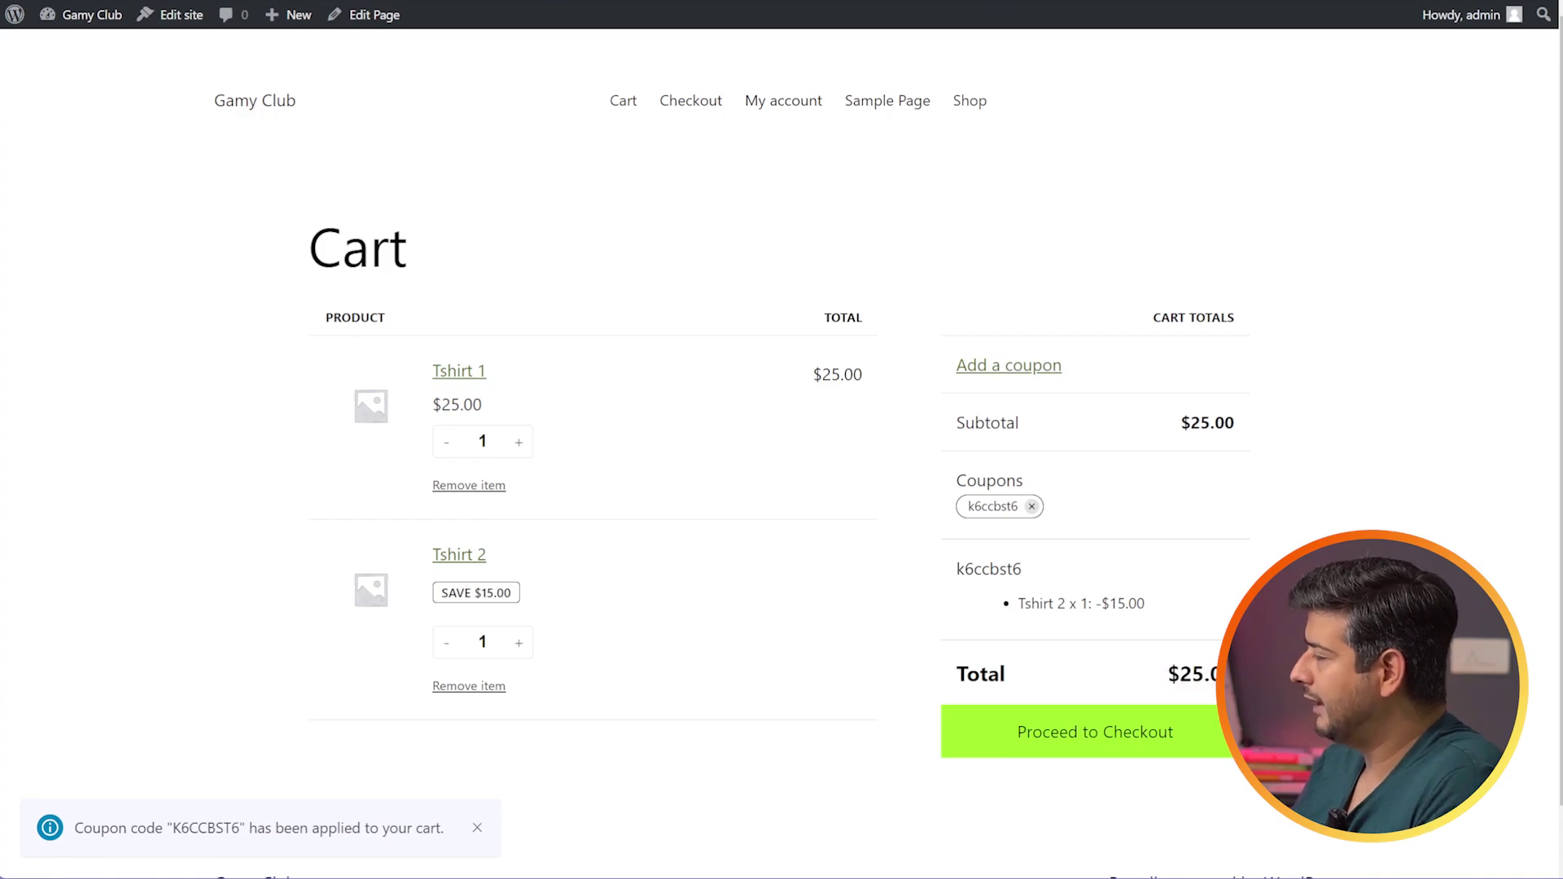
left_click(98, 819)
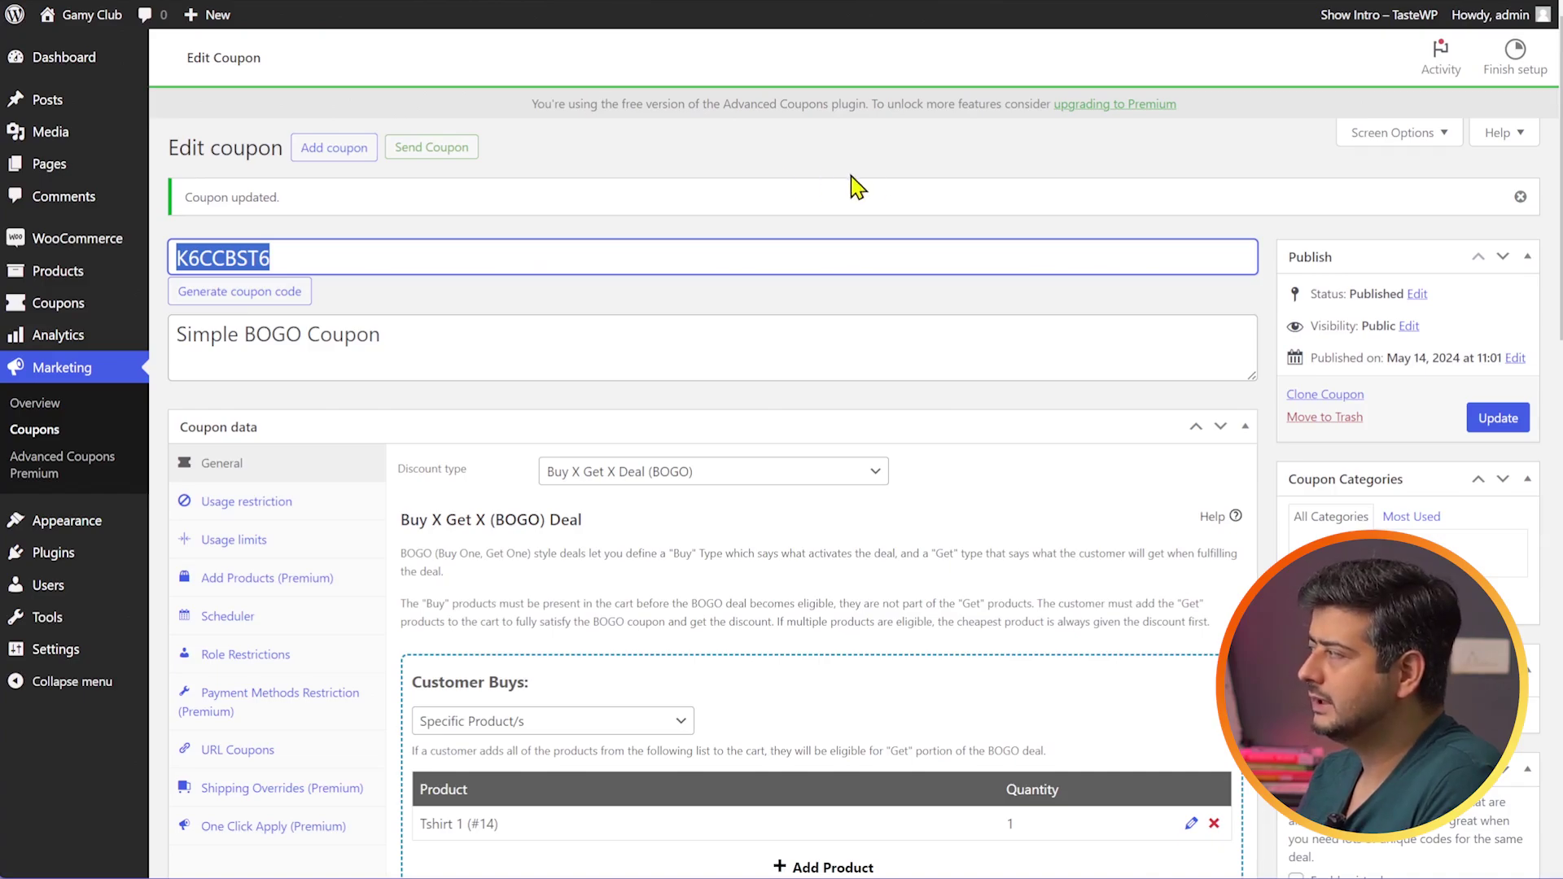
left_click(921, 170)
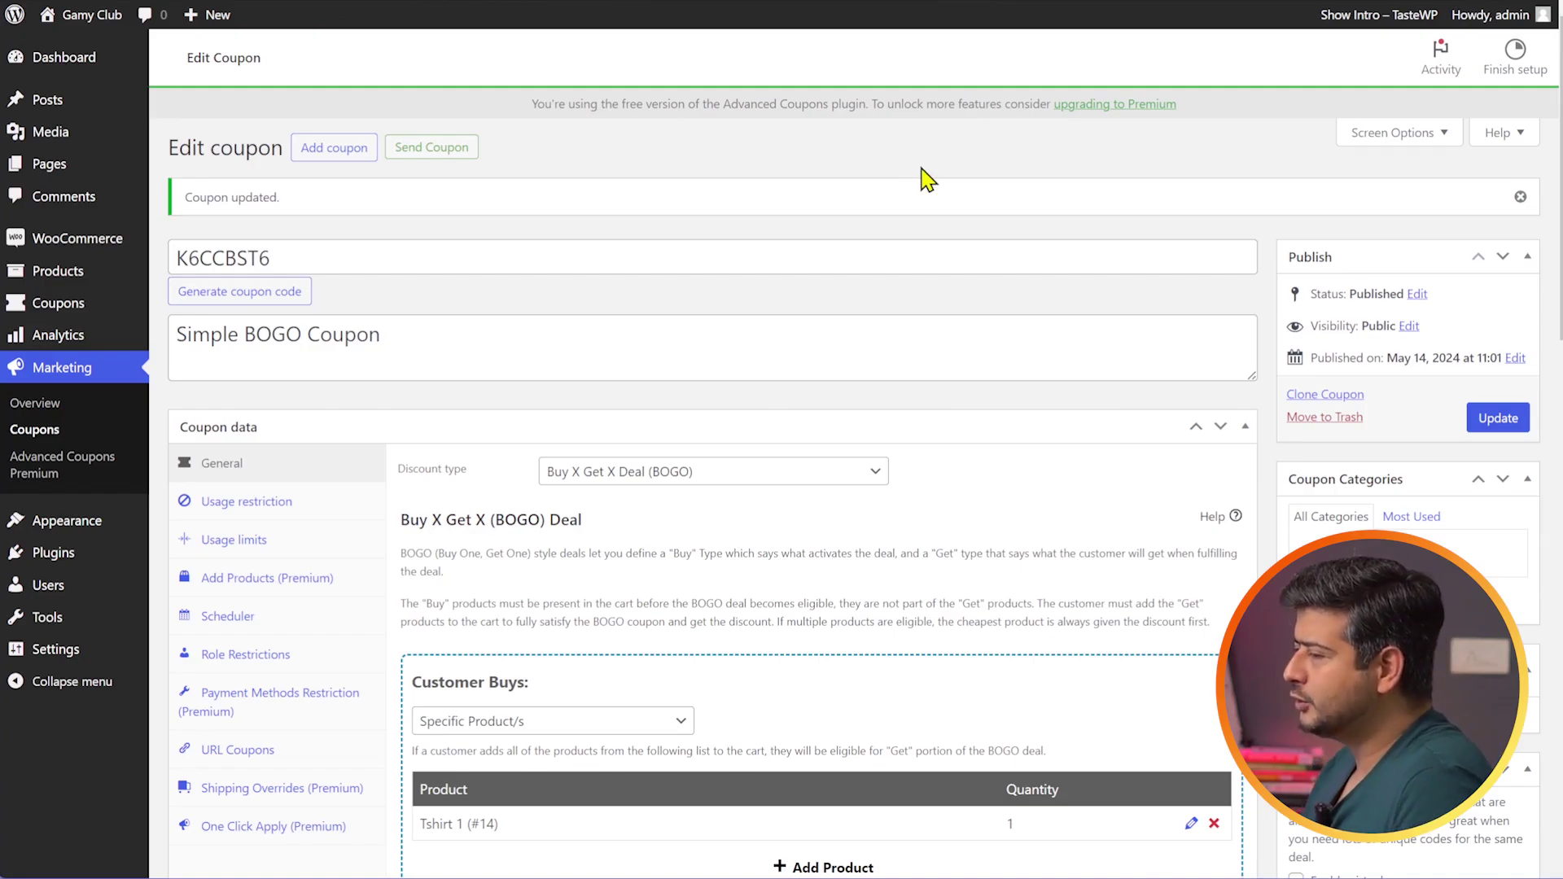
scroll(1029, 318, "down", 3)
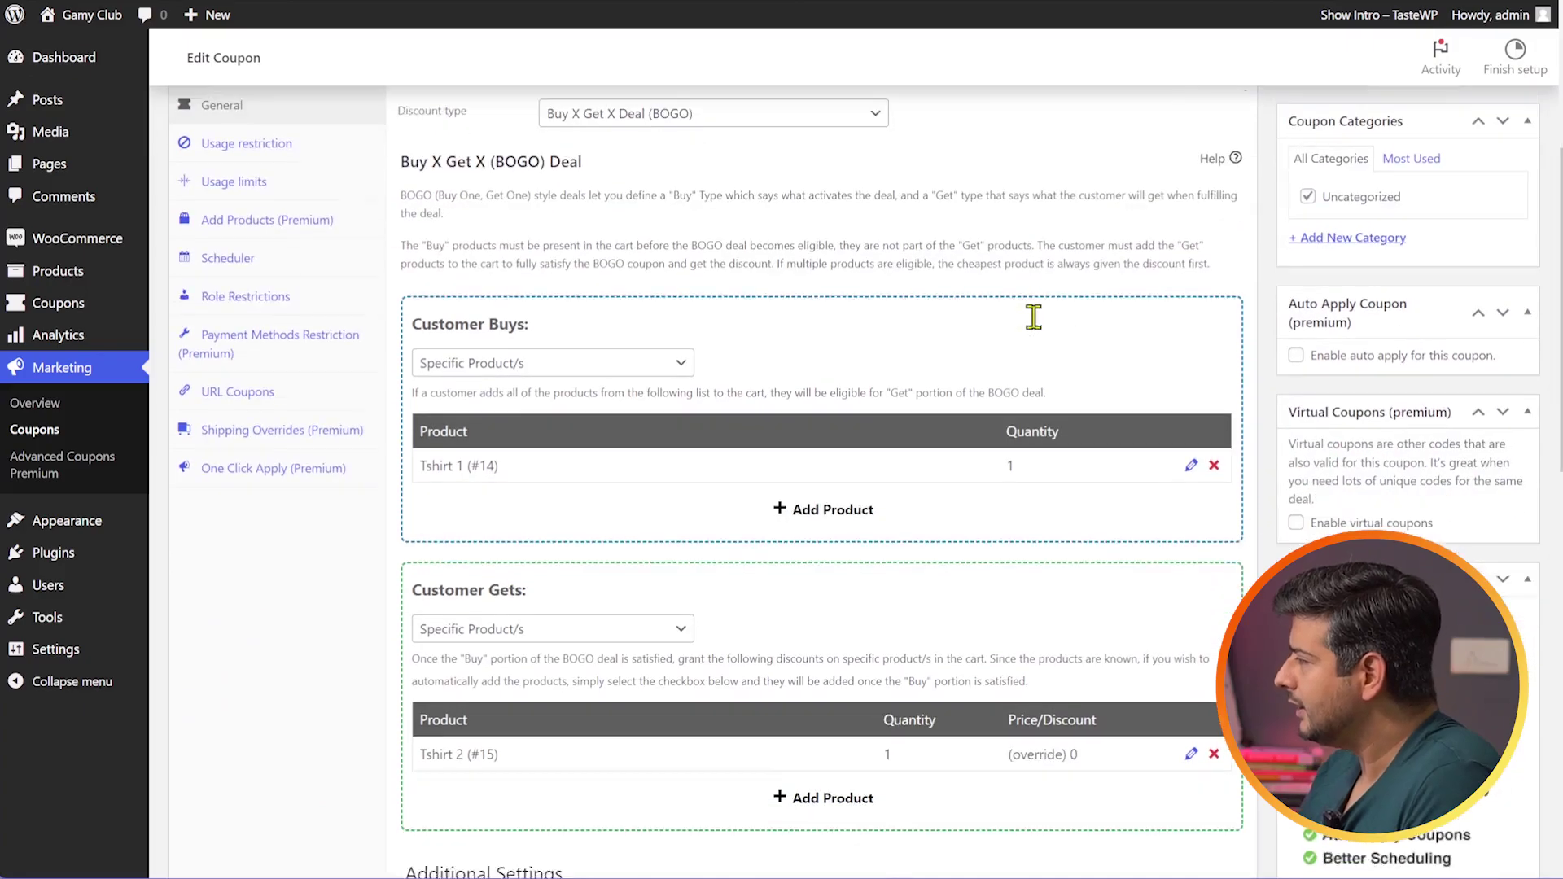
scroll(1033, 314, "down", 3)
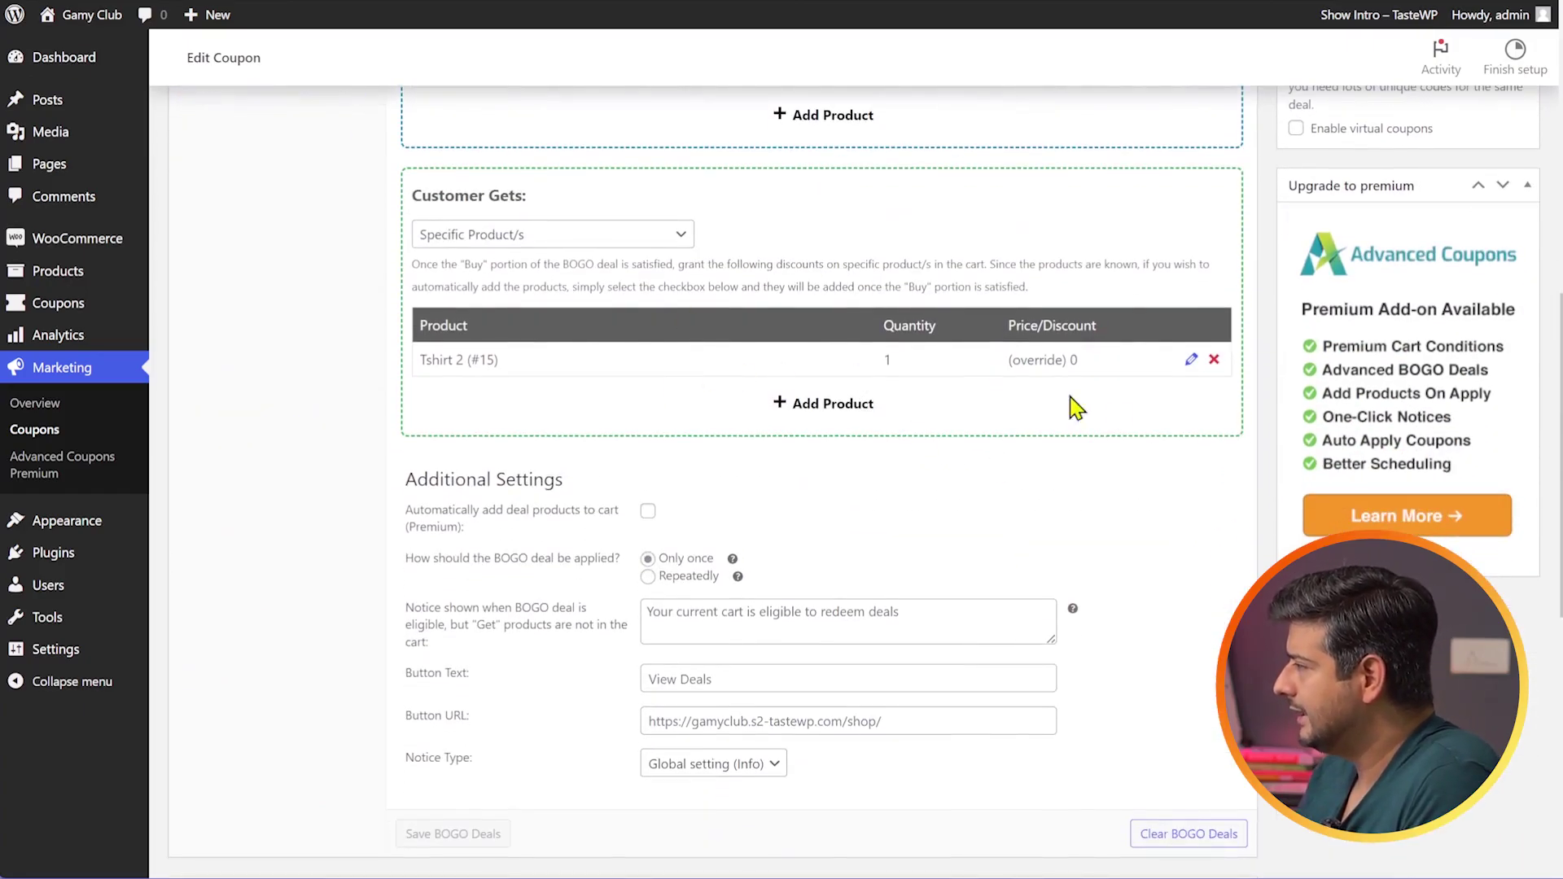
scroll(1074, 409, "down", 2)
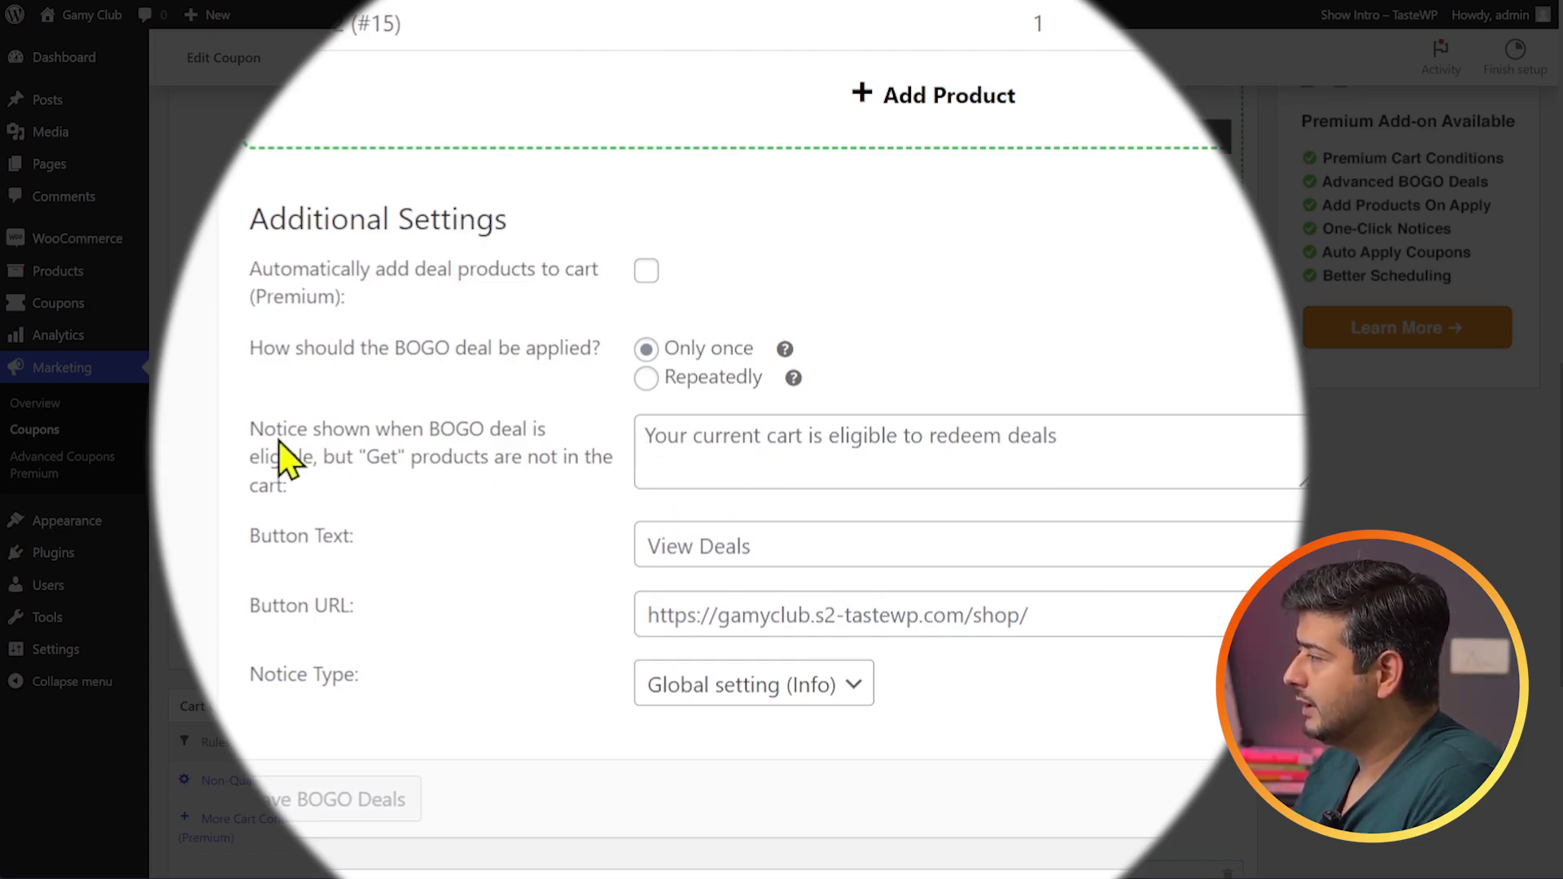
left_click_drag(276, 430, 482, 456)
left_click(513, 544)
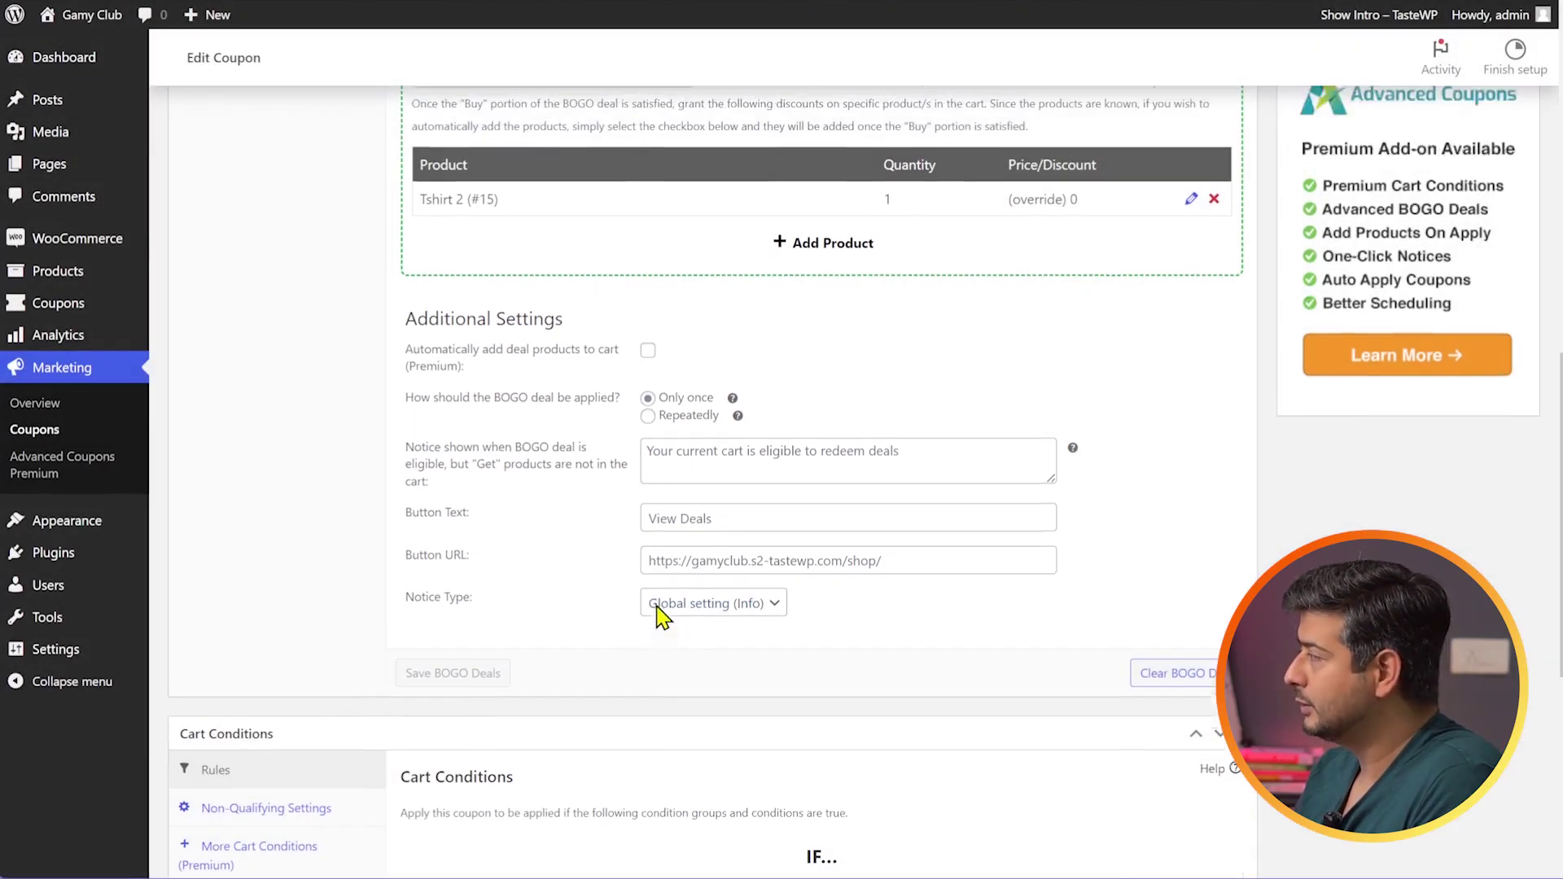
scroll(659, 617, "up", 3)
scroll(660, 616, "up", 2)
scroll(660, 610, "up", 2)
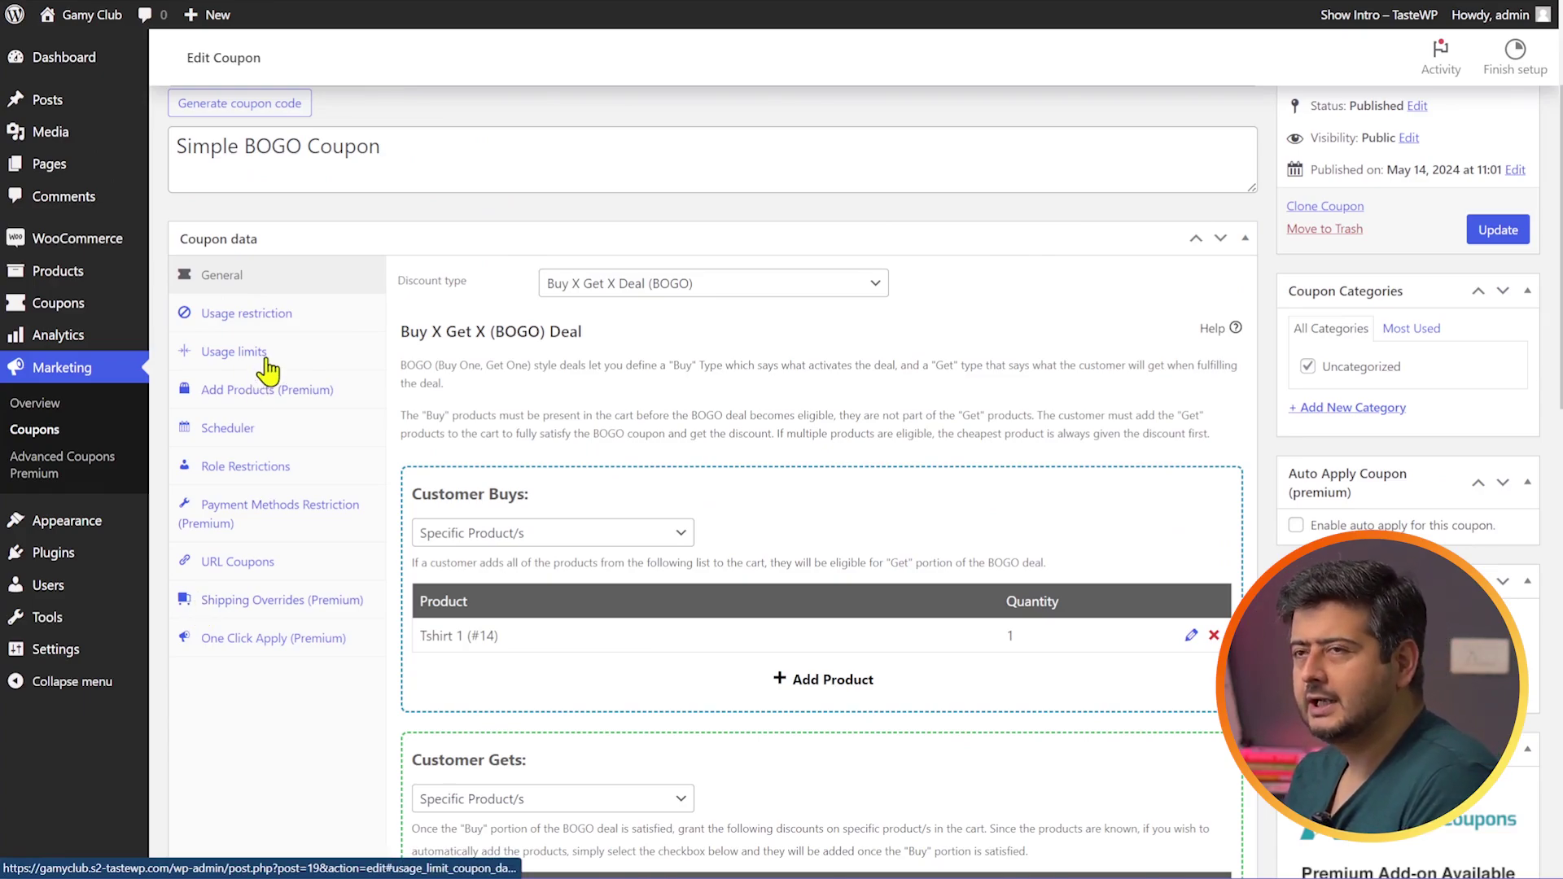
Step: Review the Usage restriction tab, noting the Premium-only exclude coupons option
left_click(291, 325)
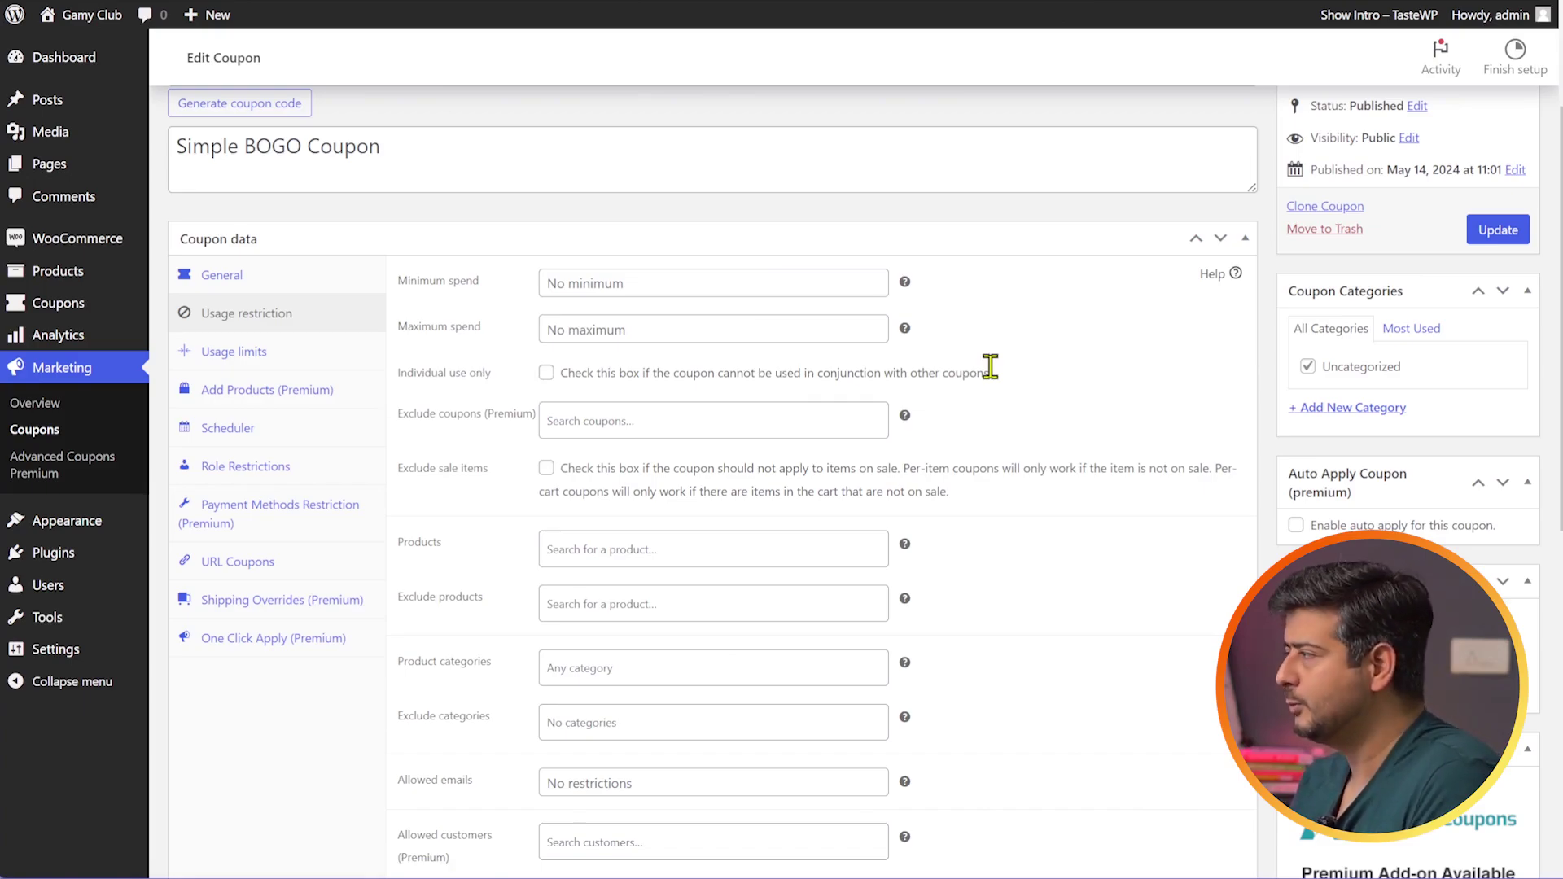
scroll(1112, 375, "down", 1)
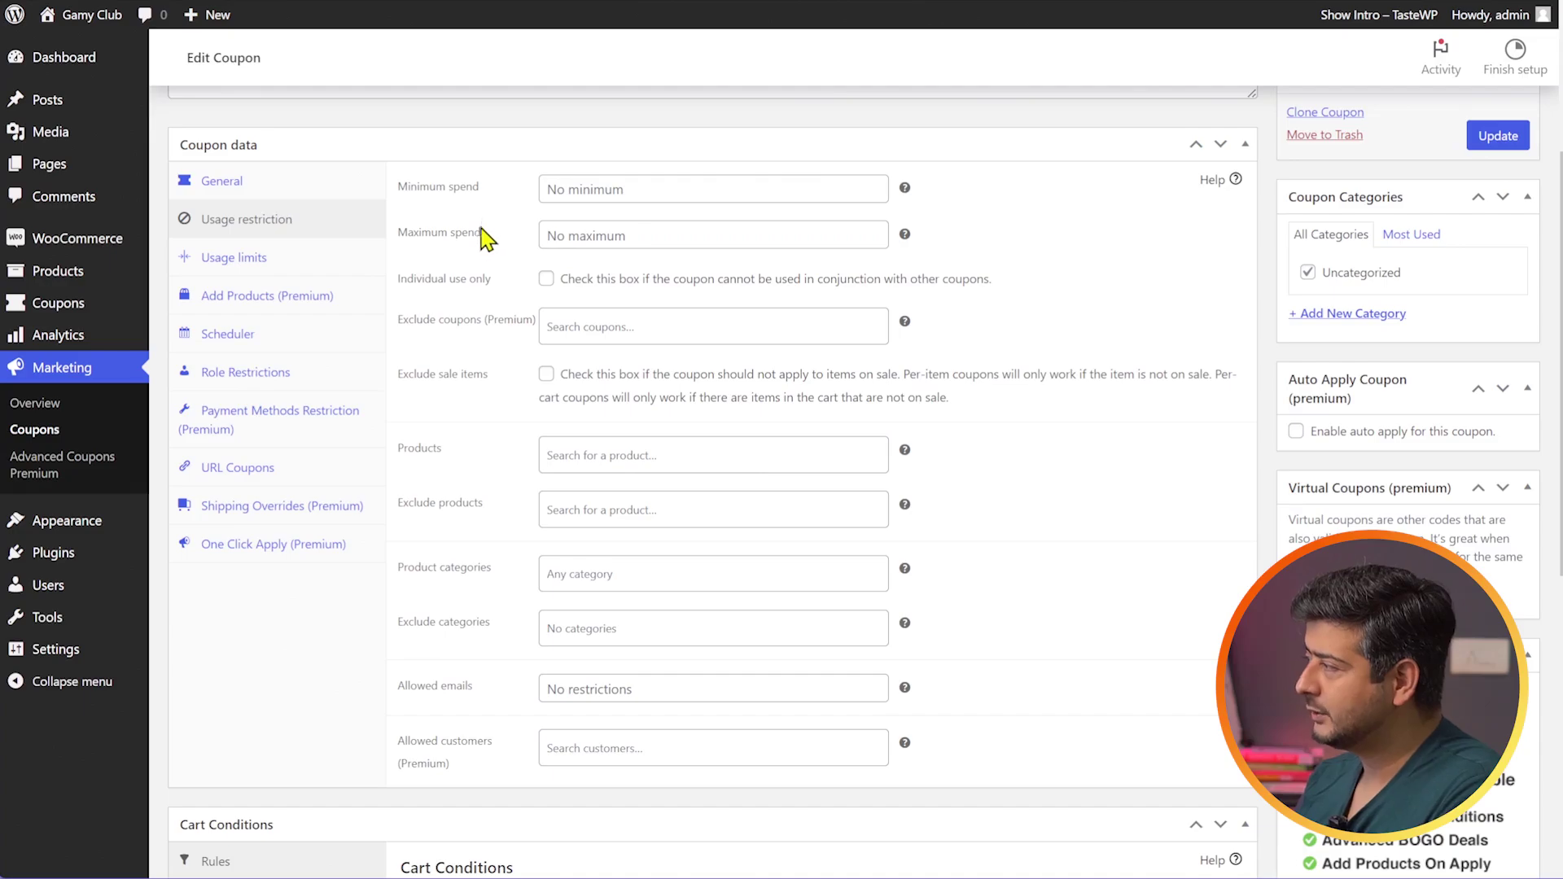
double_click(500, 320)
left_click(1138, 226)
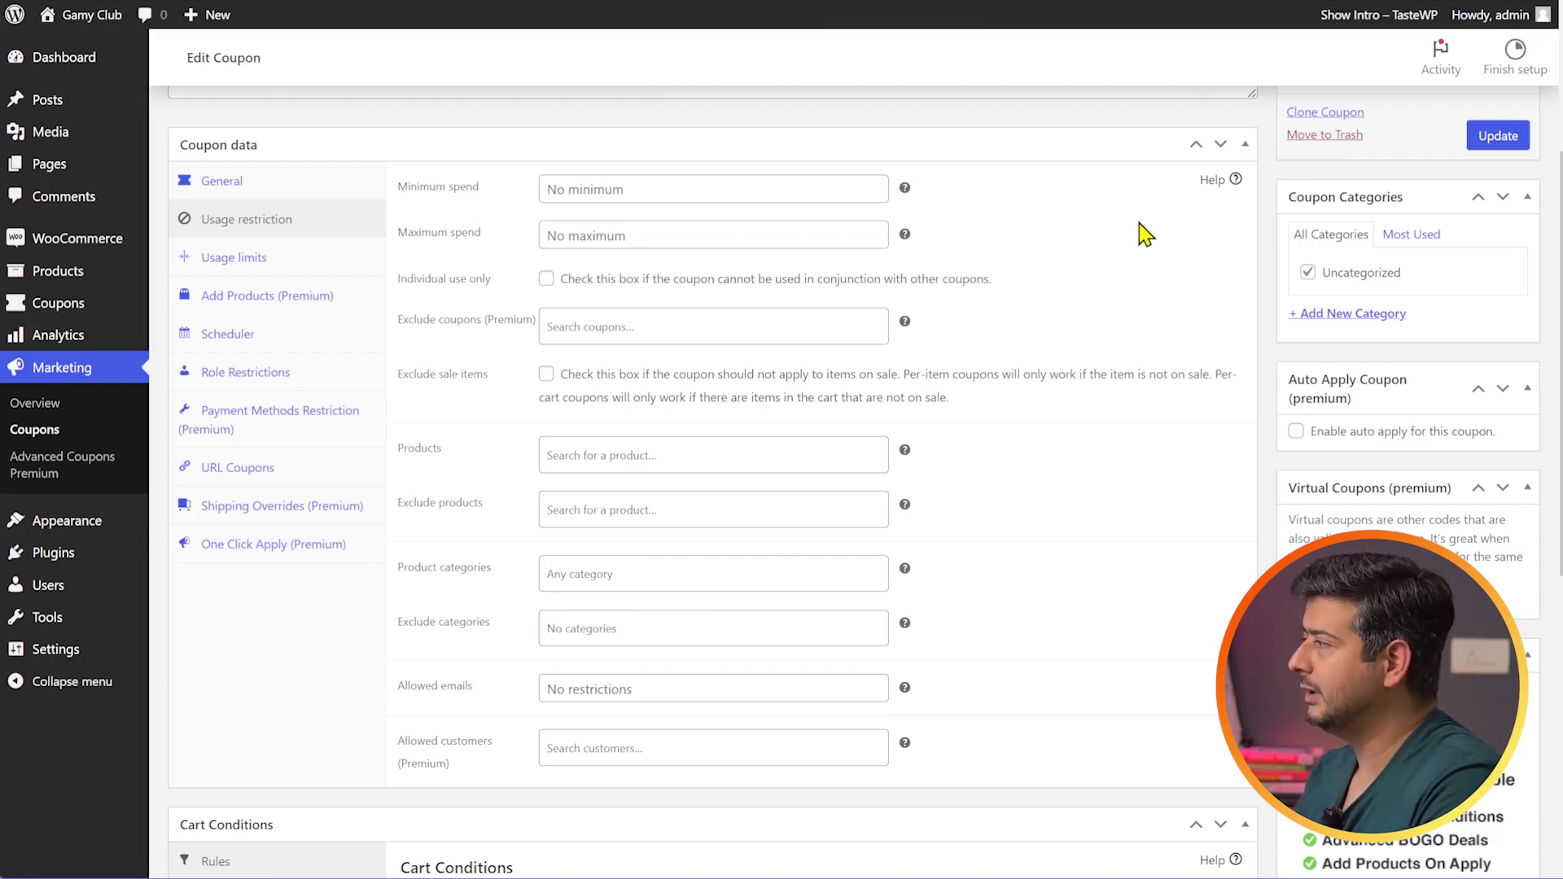
Step: Review the Usage limits and Add Products (Premium) tabs, then move on to the Scheduler tab
left_click(244, 259)
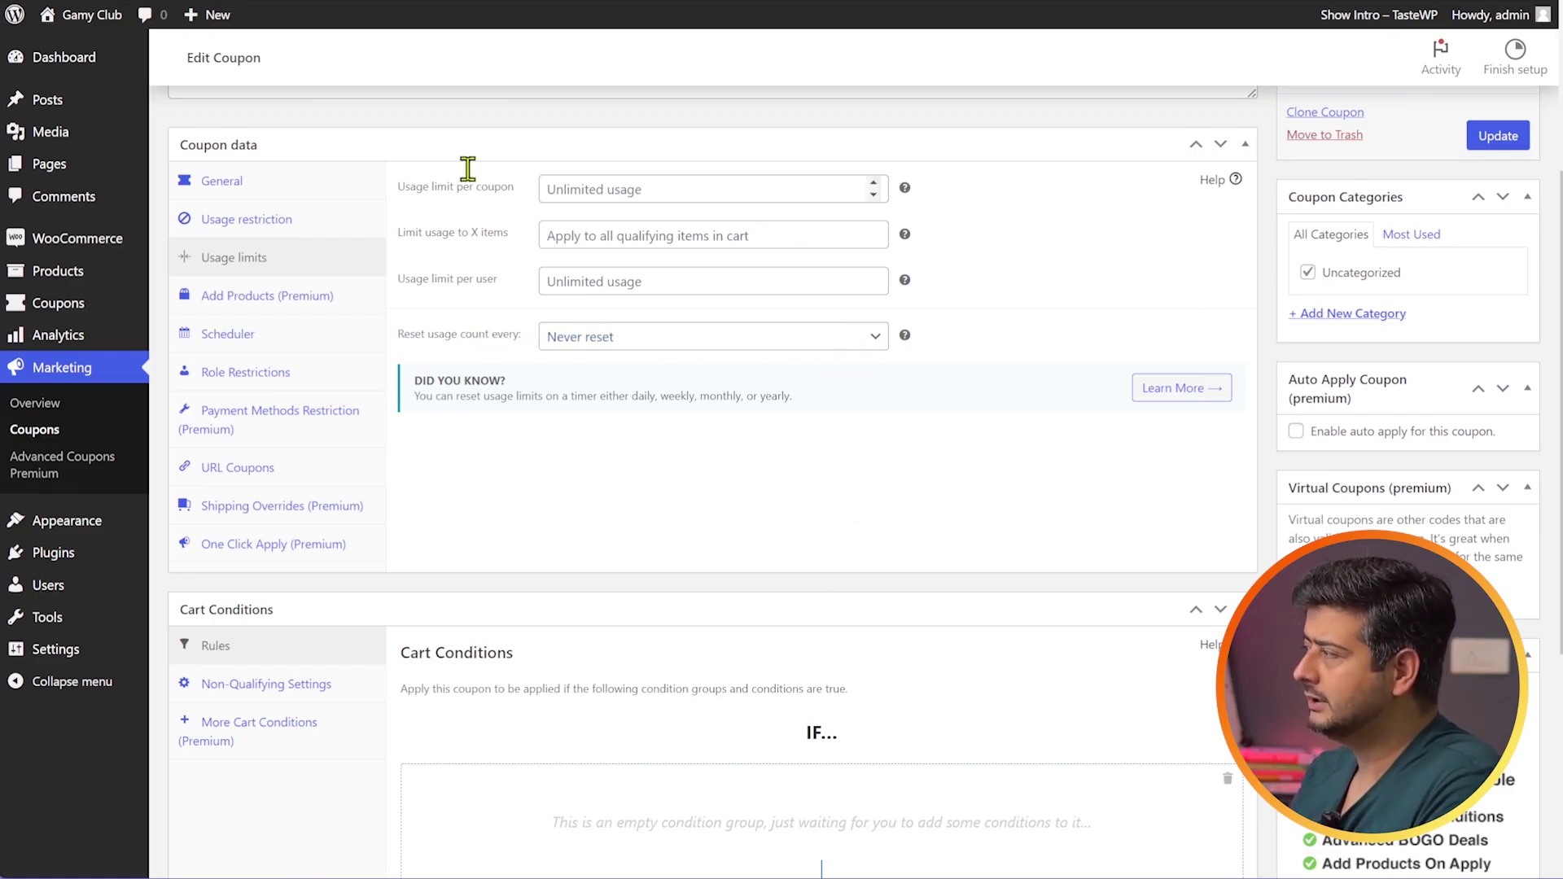
left_click(245, 306)
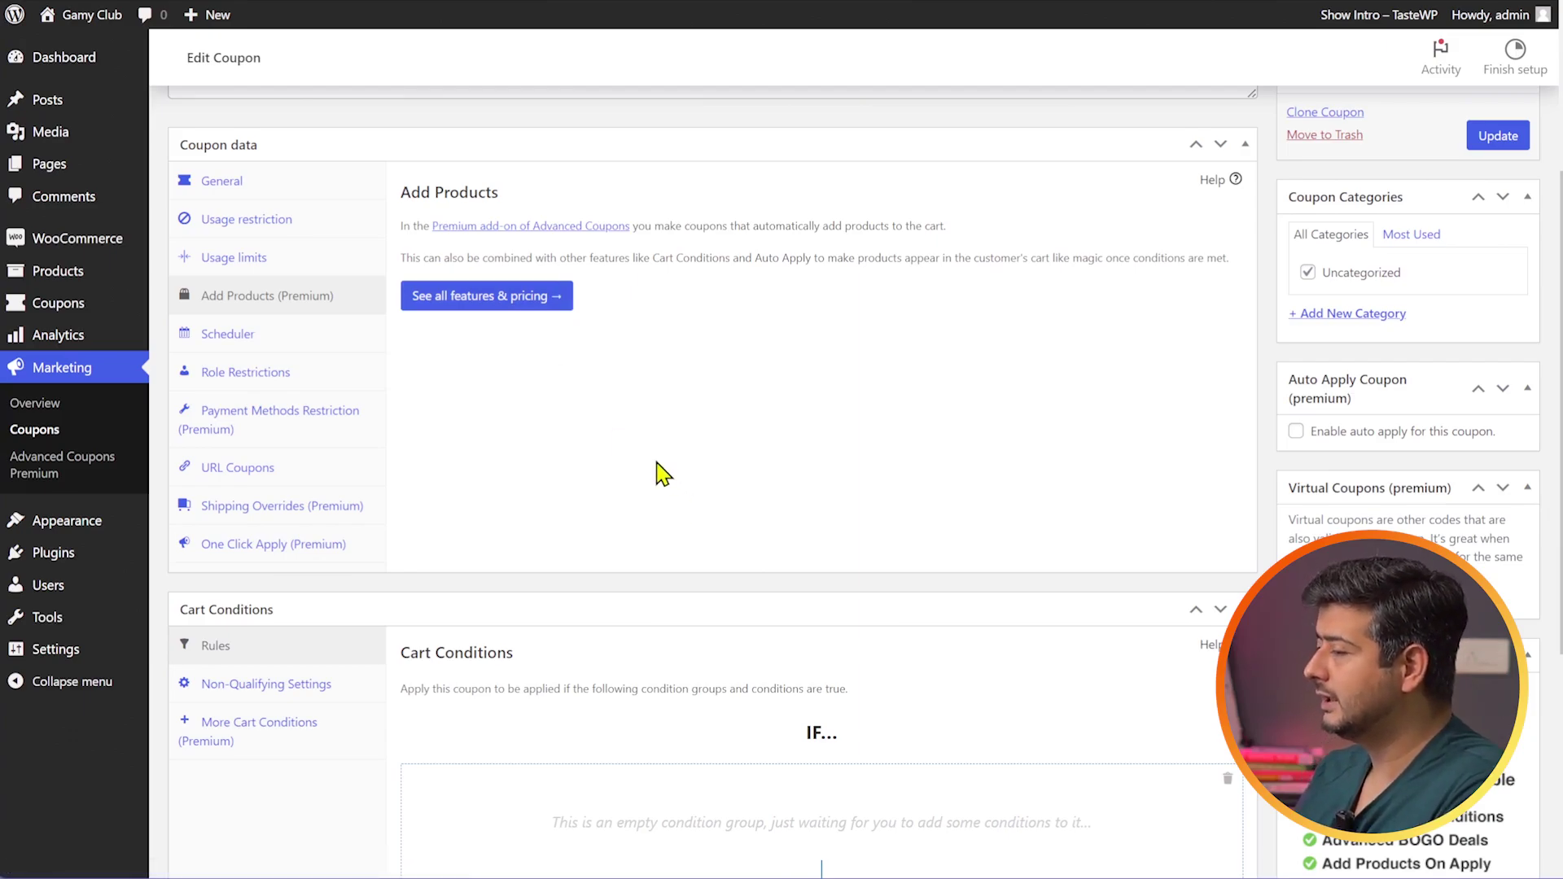
left_click(273, 346)
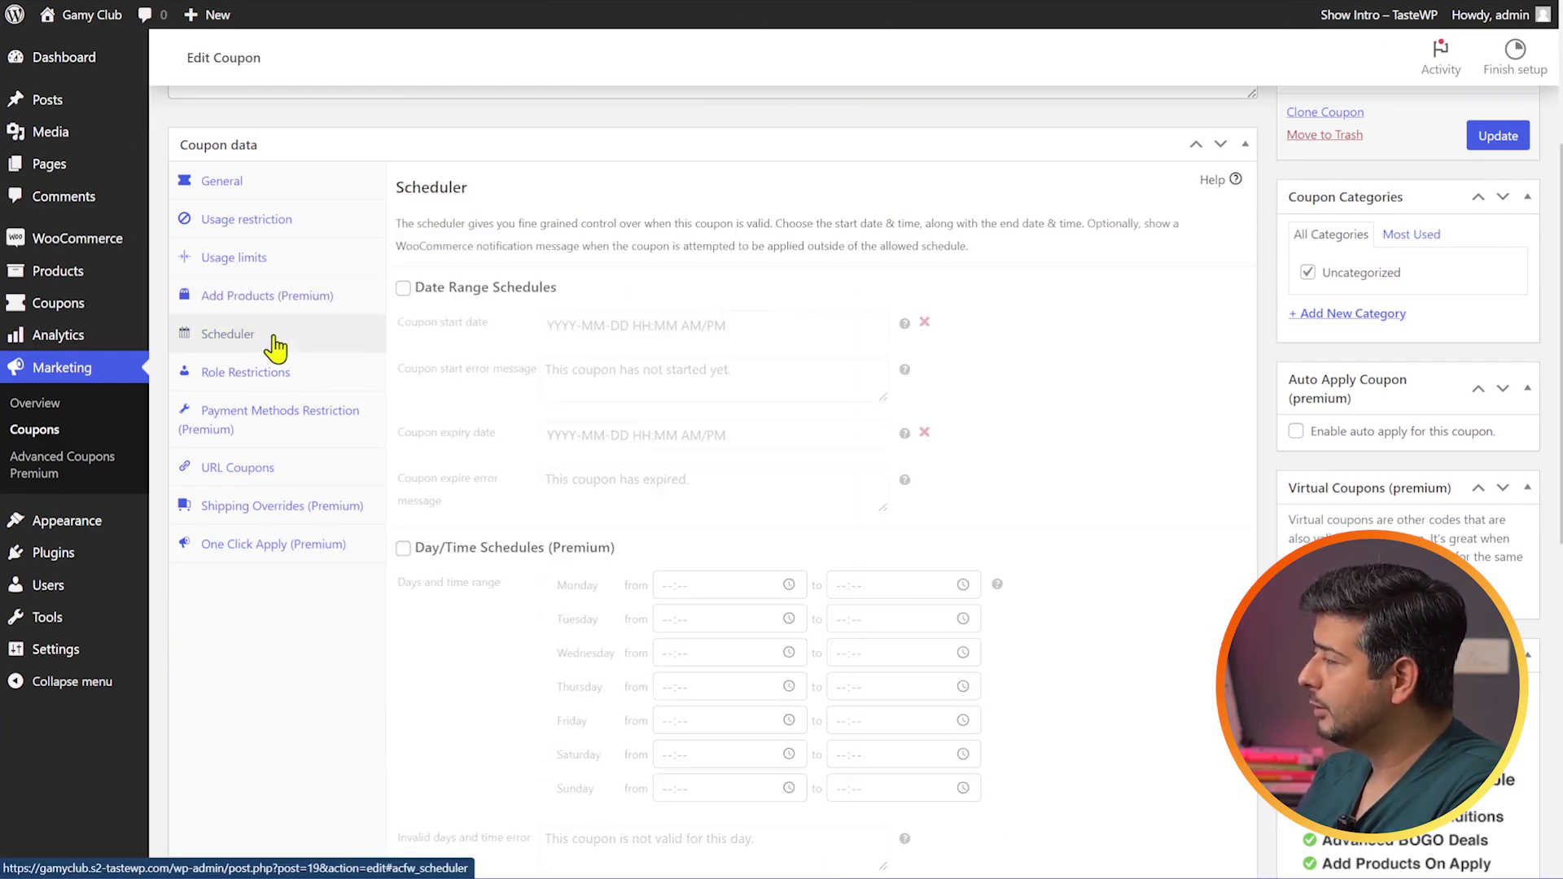
Step: Toggle the Scheduler's date range on and off, then show the Role Restrictions tab left disabled
left_click(405, 290)
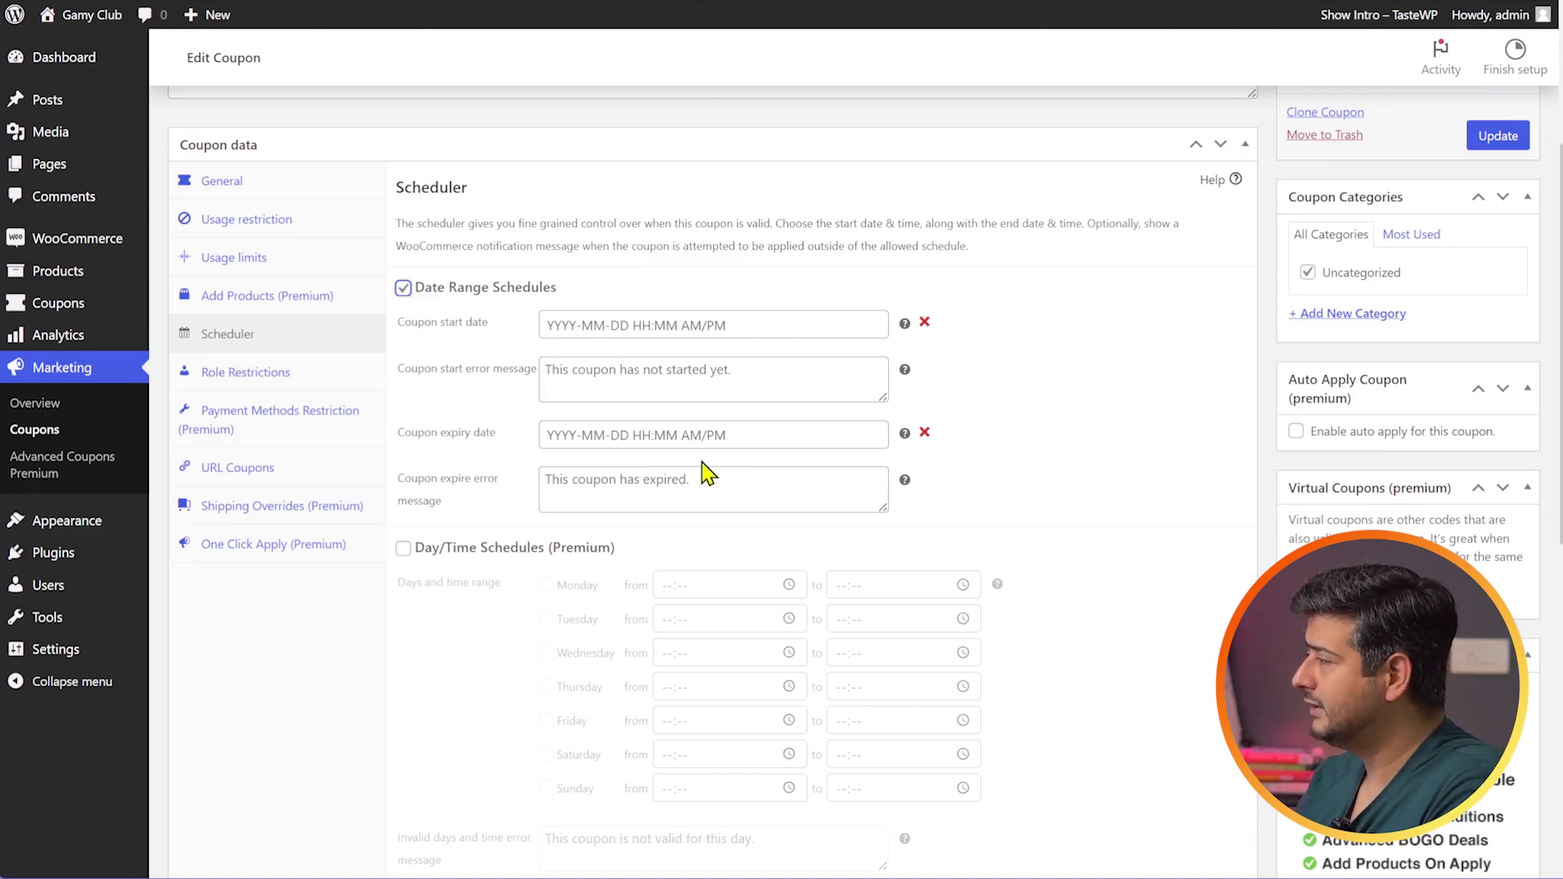
left_click(403, 289)
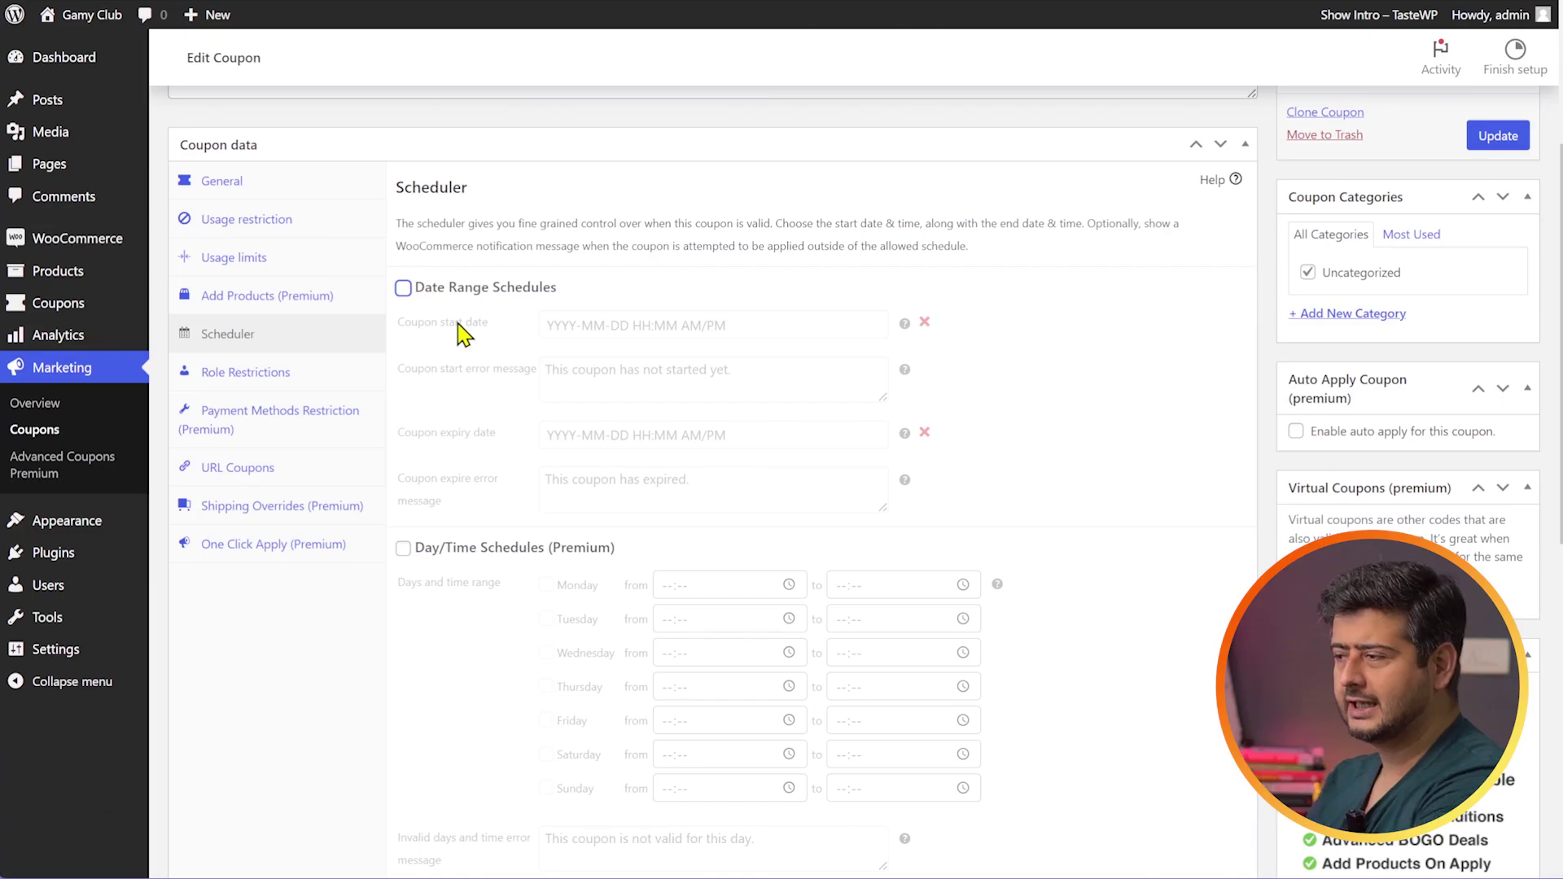
scroll(464, 354, "down", 2)
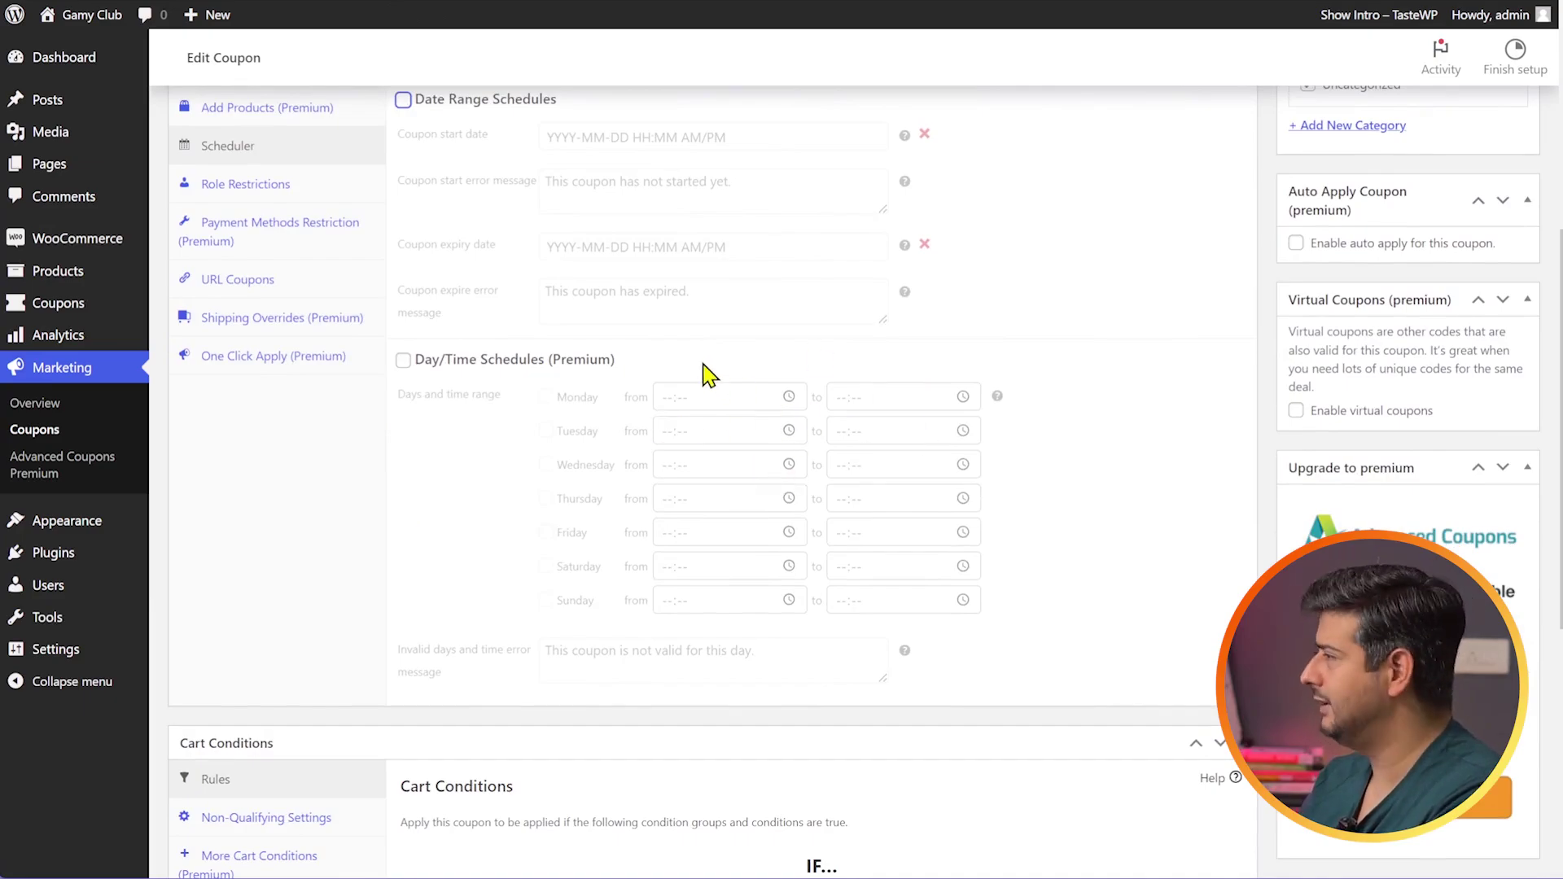
scroll(707, 375, "up", 3)
left_click(275, 374)
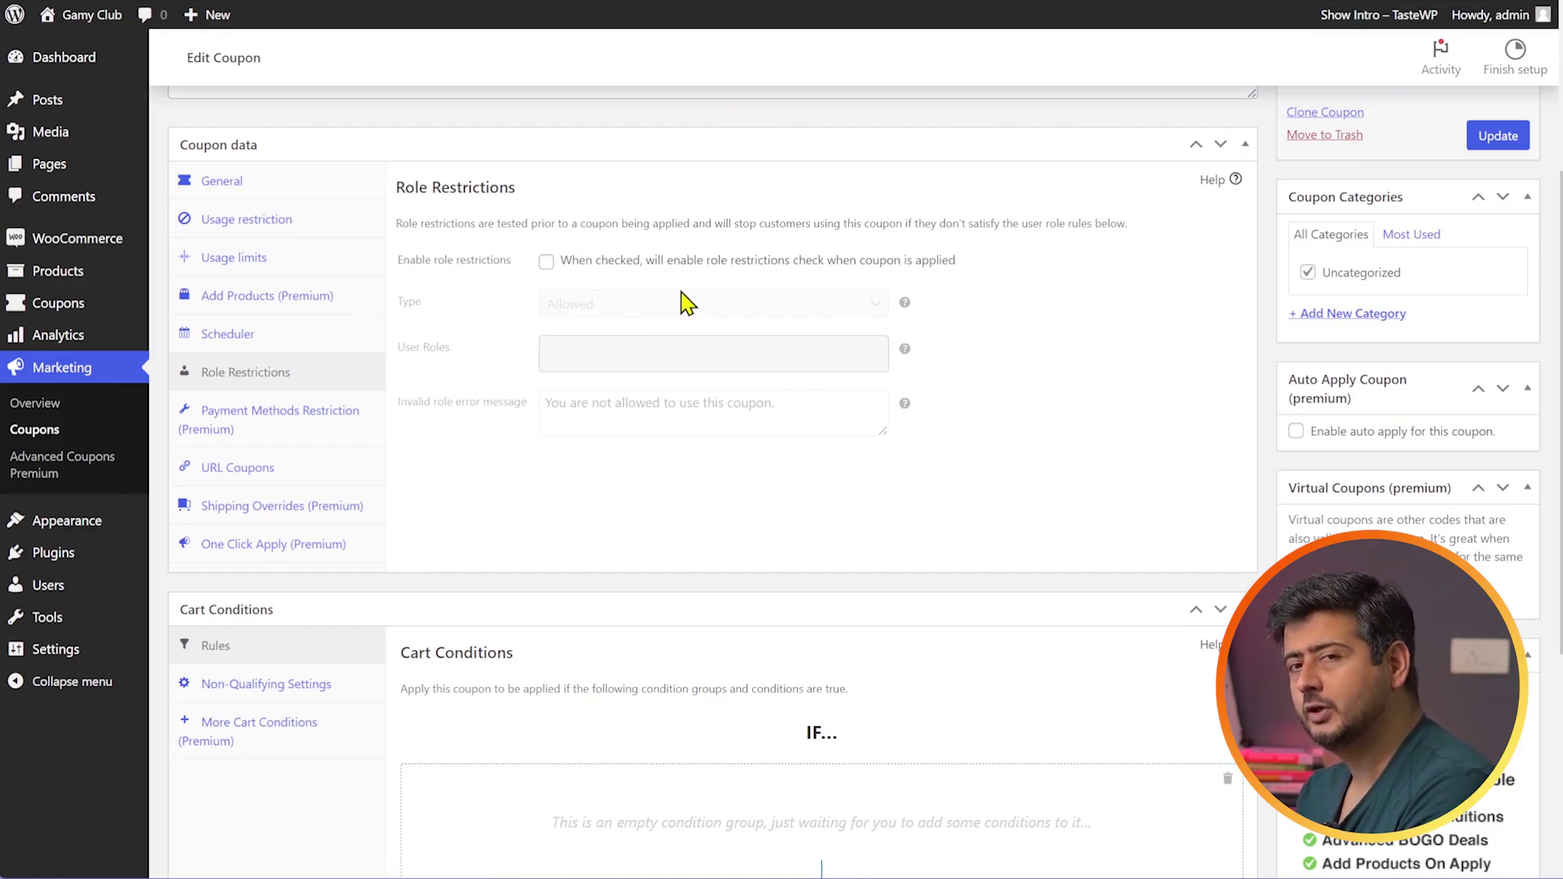
Step: Review the Payment Methods Restriction and URL Coupons settings, then move on to Shipping Overrides
left_click(305, 436)
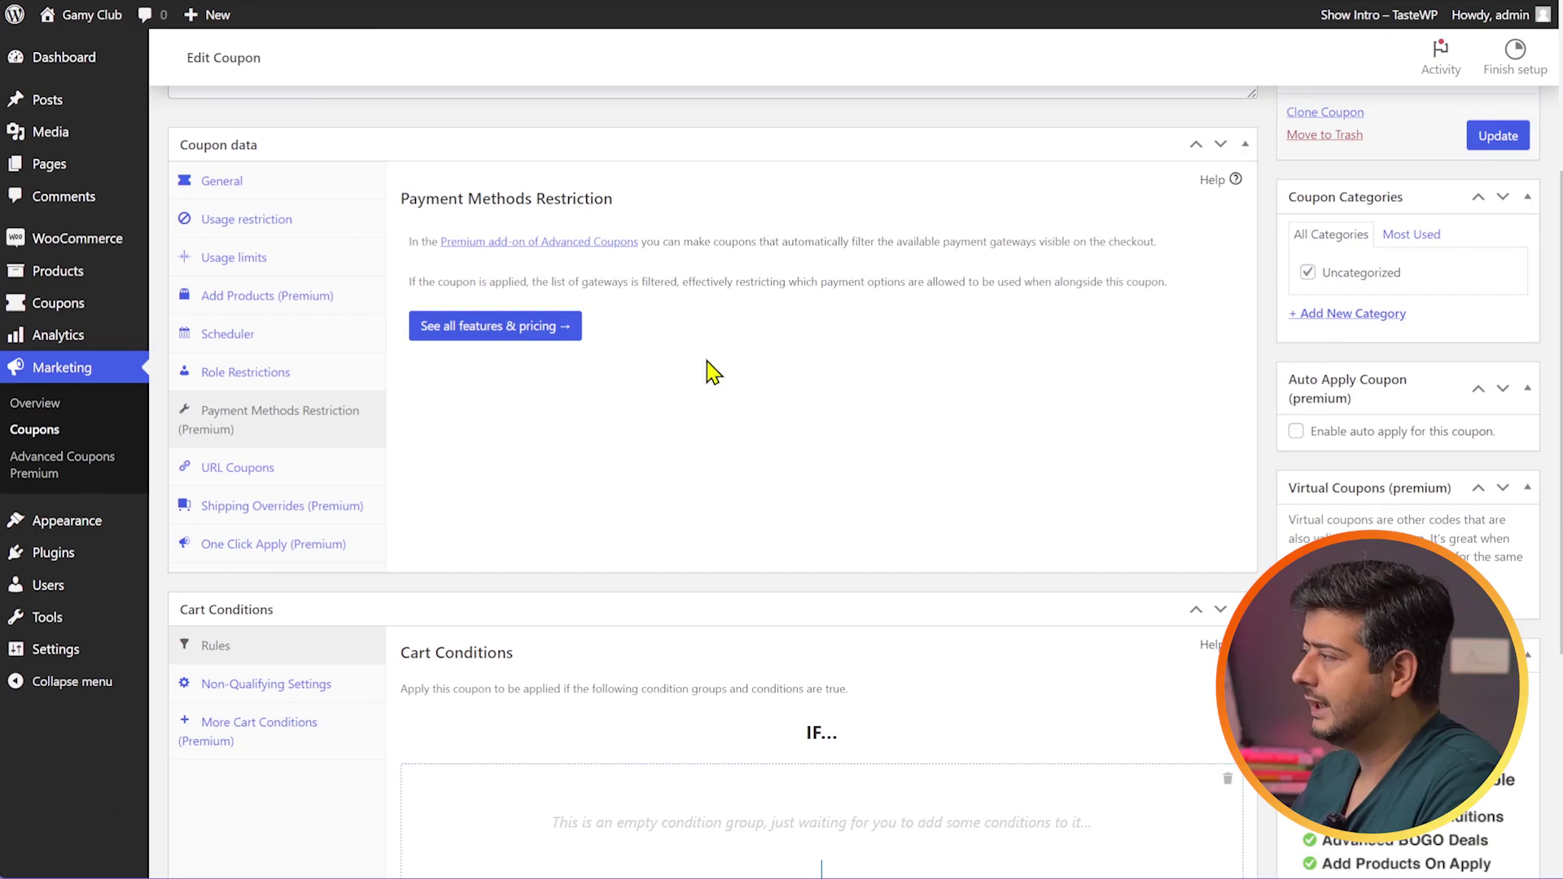
left_click(305, 469)
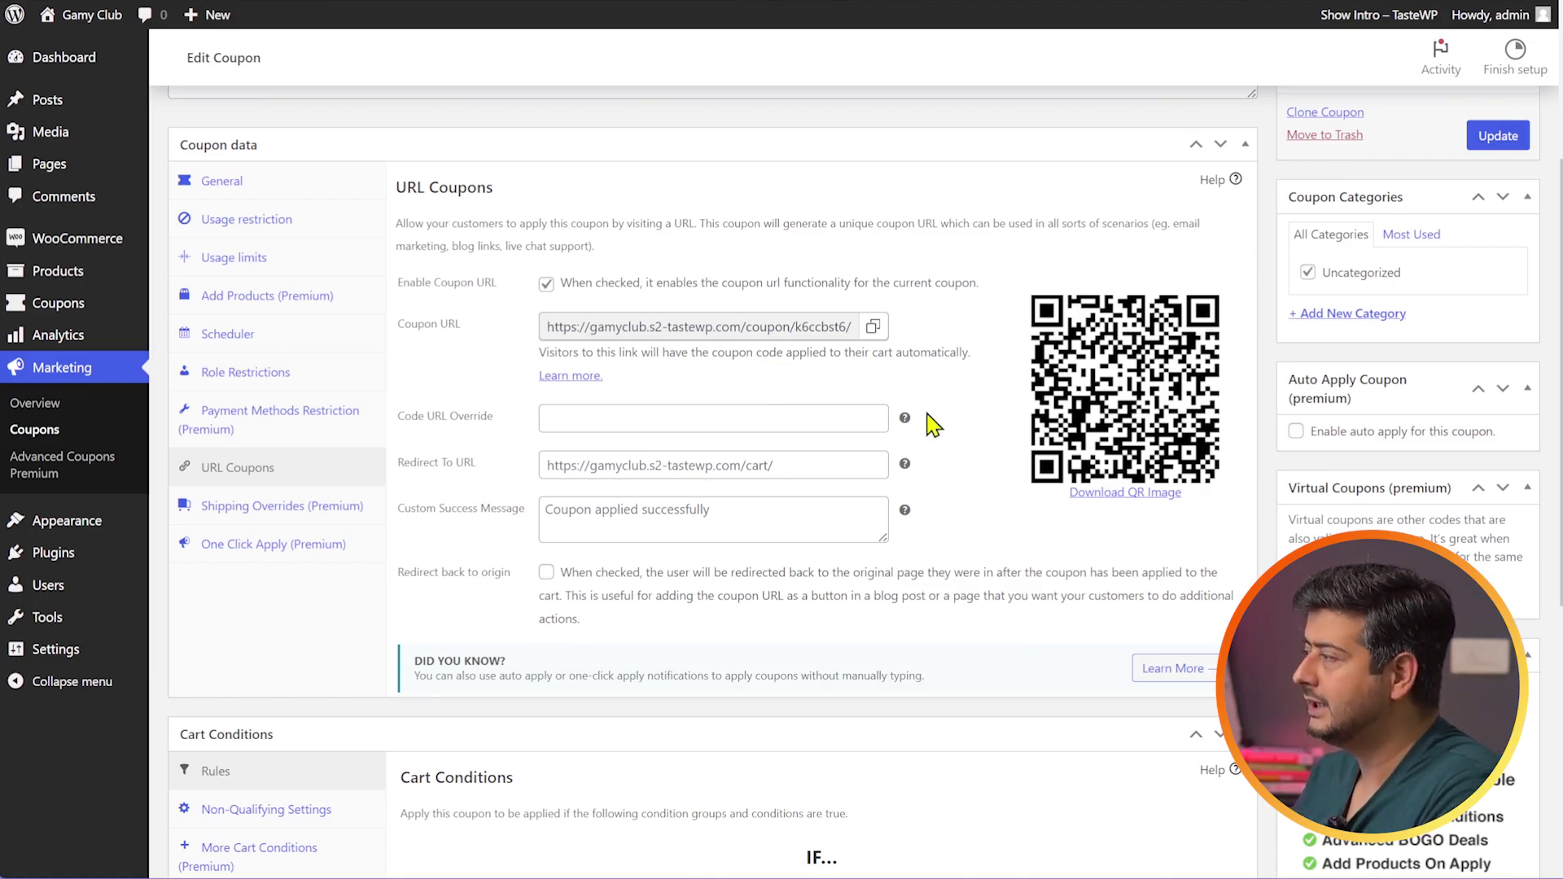
left_click(248, 513)
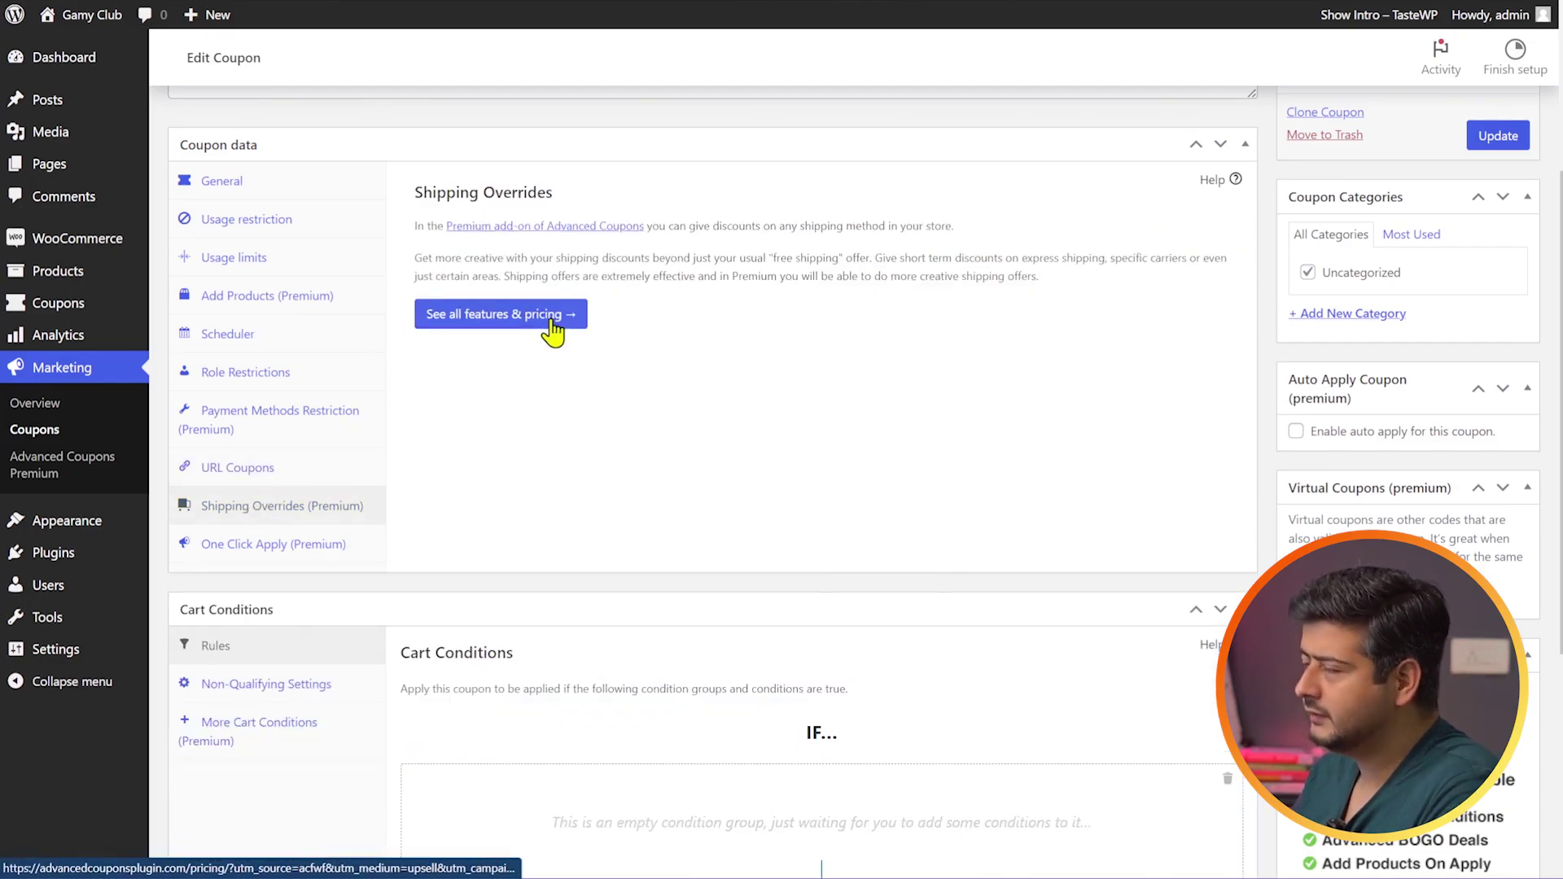
Step: Show the premium-only One Click Apply notification panel
left_click(281, 547)
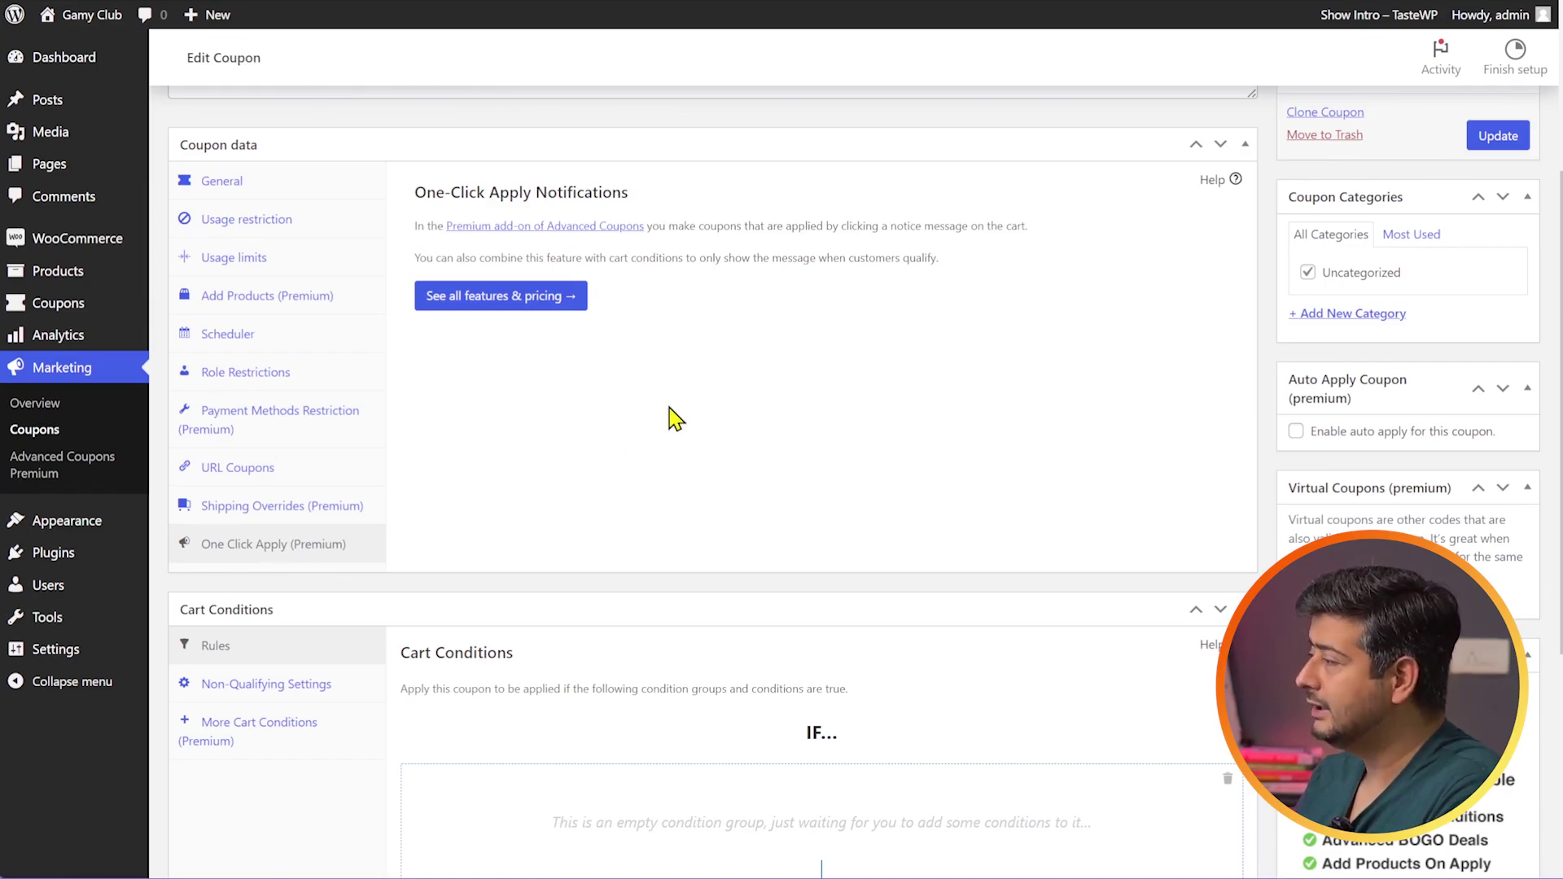
scroll(670, 419, "down", 3)
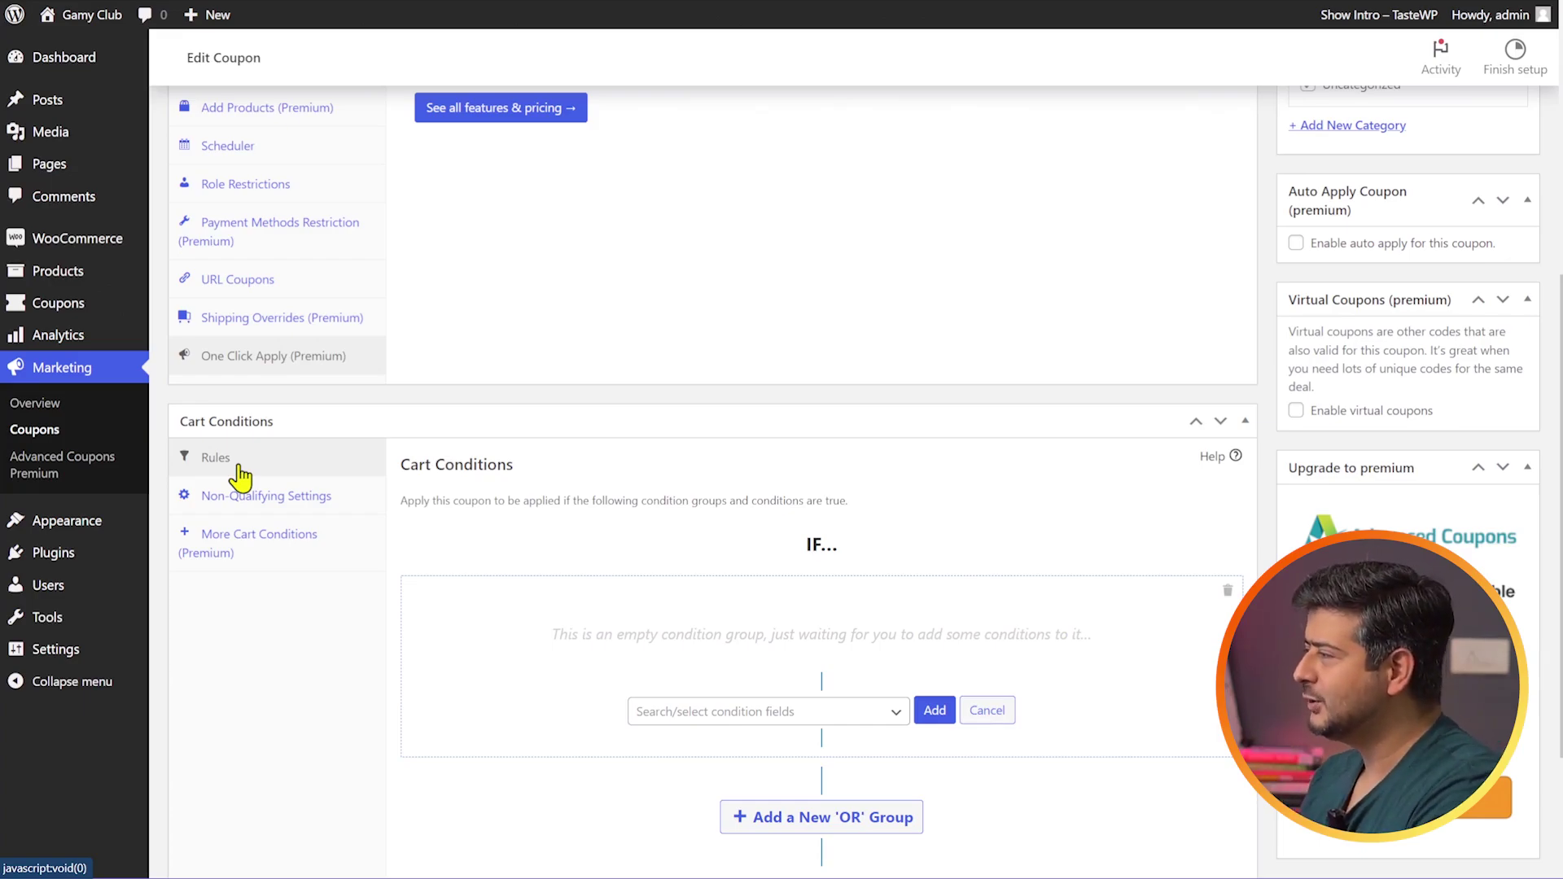
scroll(625, 487, "down", 2)
scroll(614, 484, "down", 1)
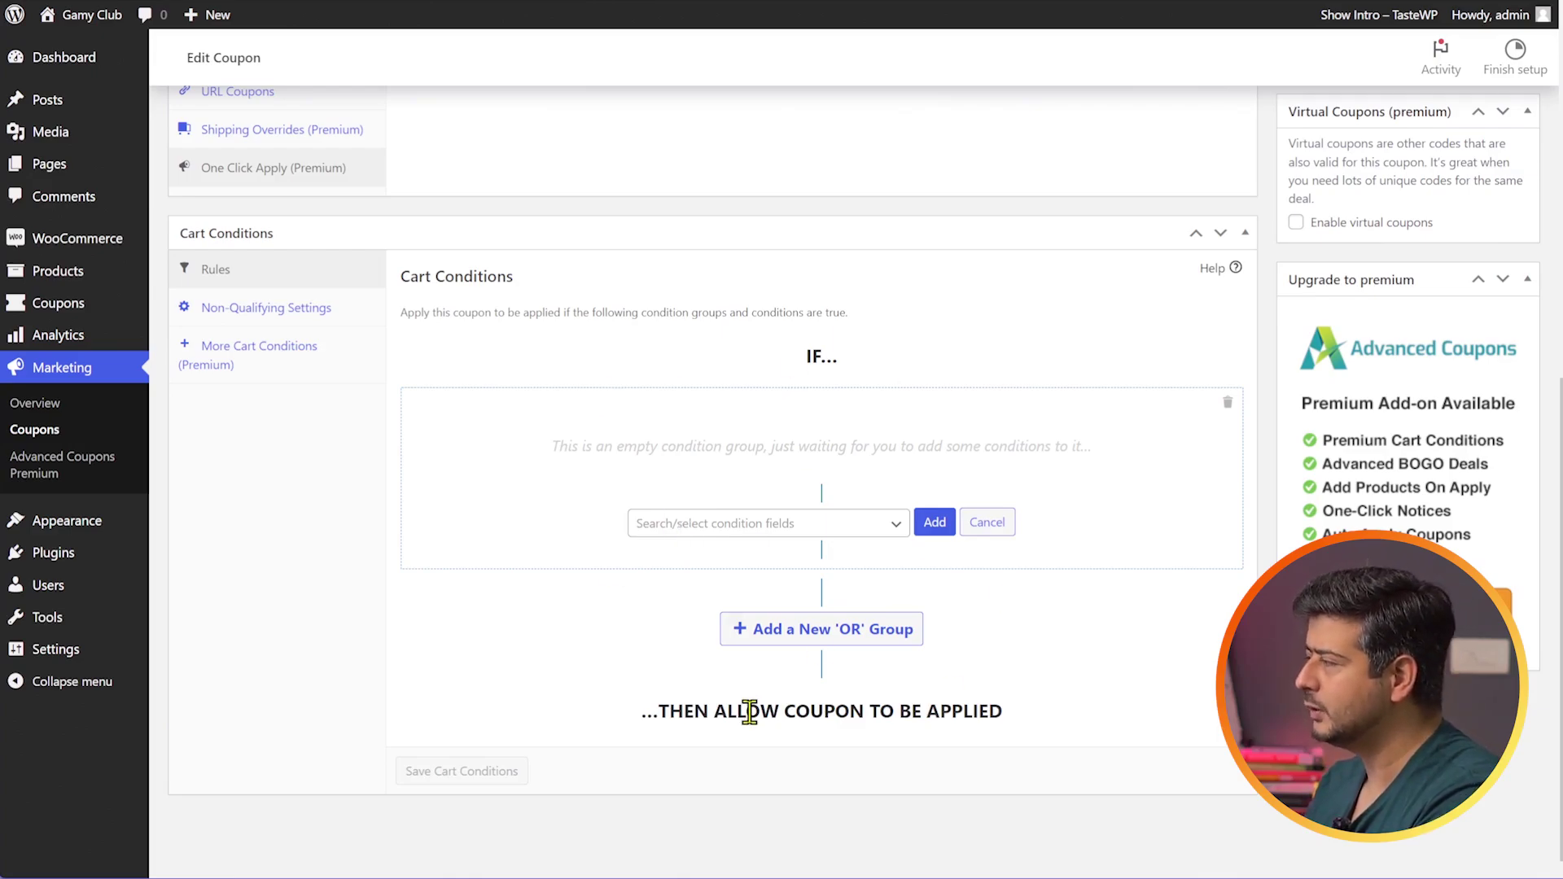
Step: Choose Cart Quantity as the condition field, browse the list again, then move to Non-Qualifying Settings
left_click(895, 528)
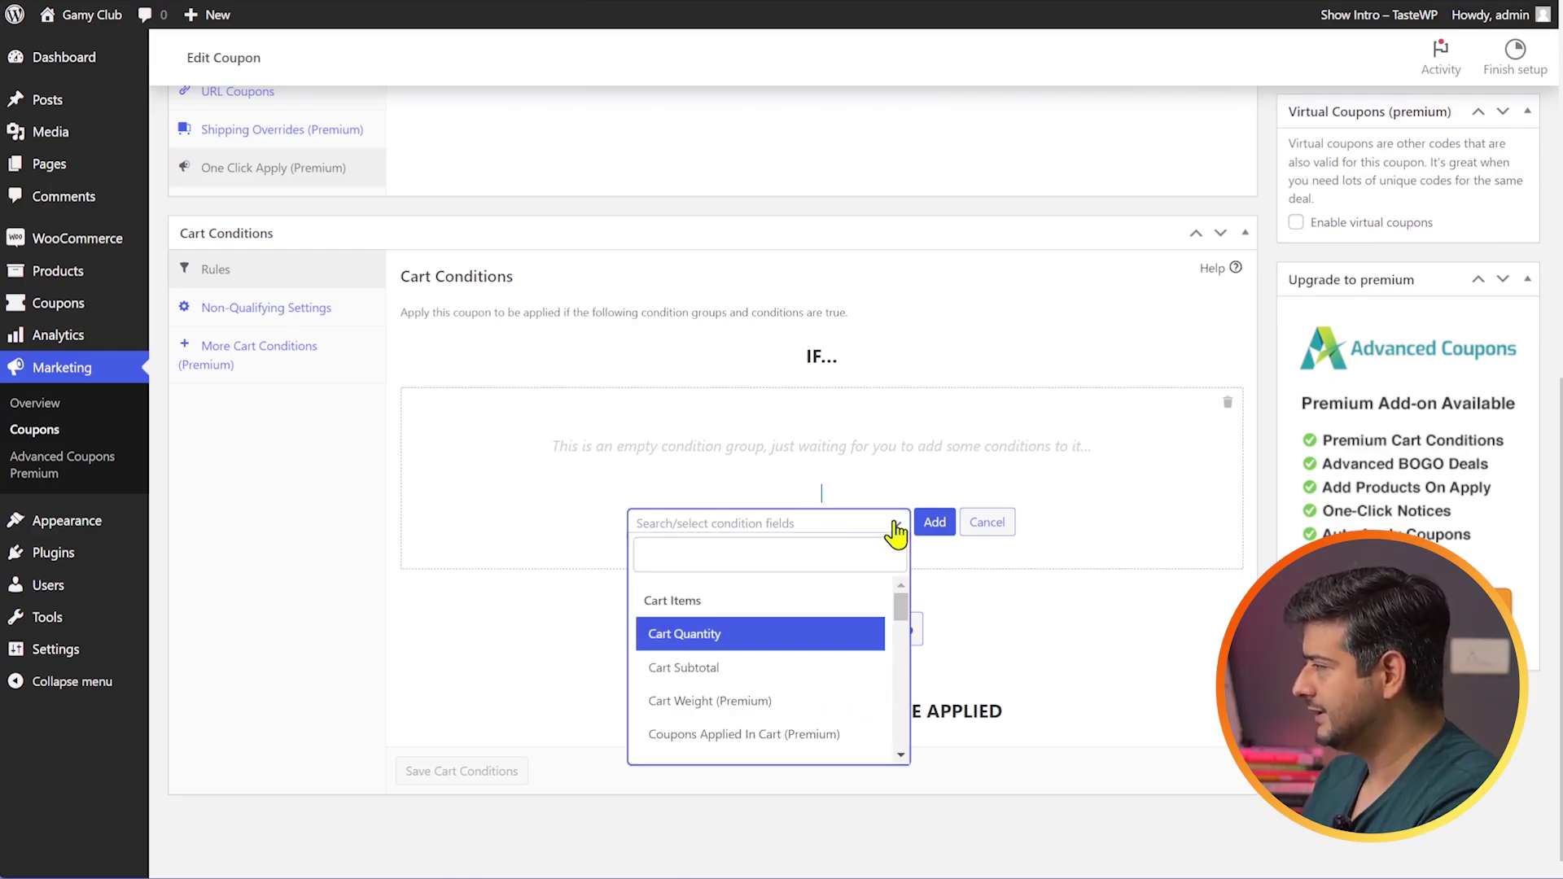
left_click(787, 633)
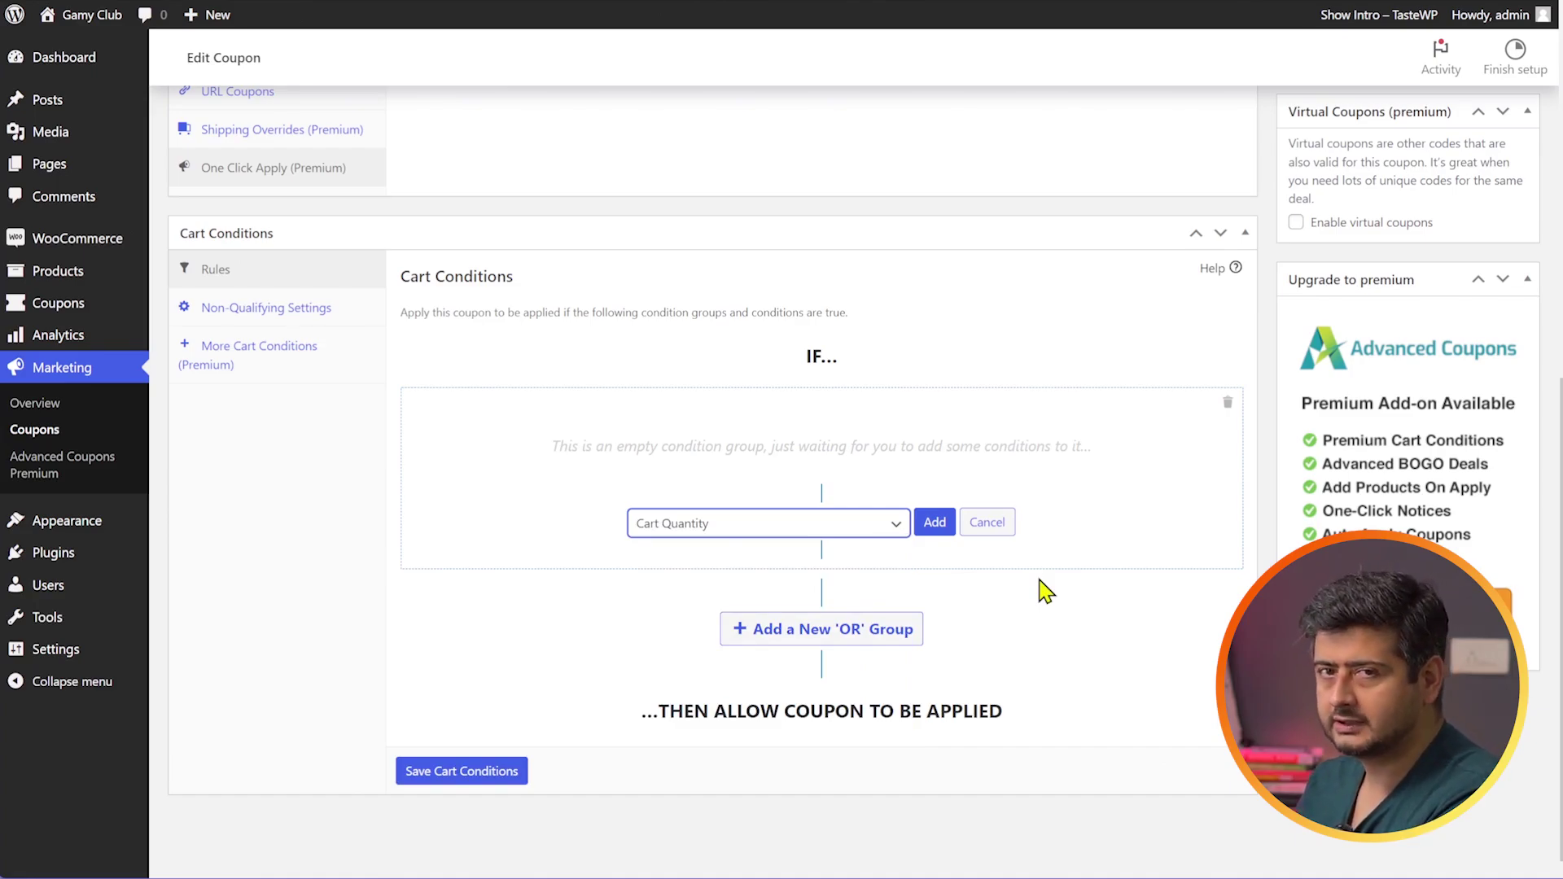
scroll(994, 628, "up", 1)
scroll(994, 628, "up", 2)
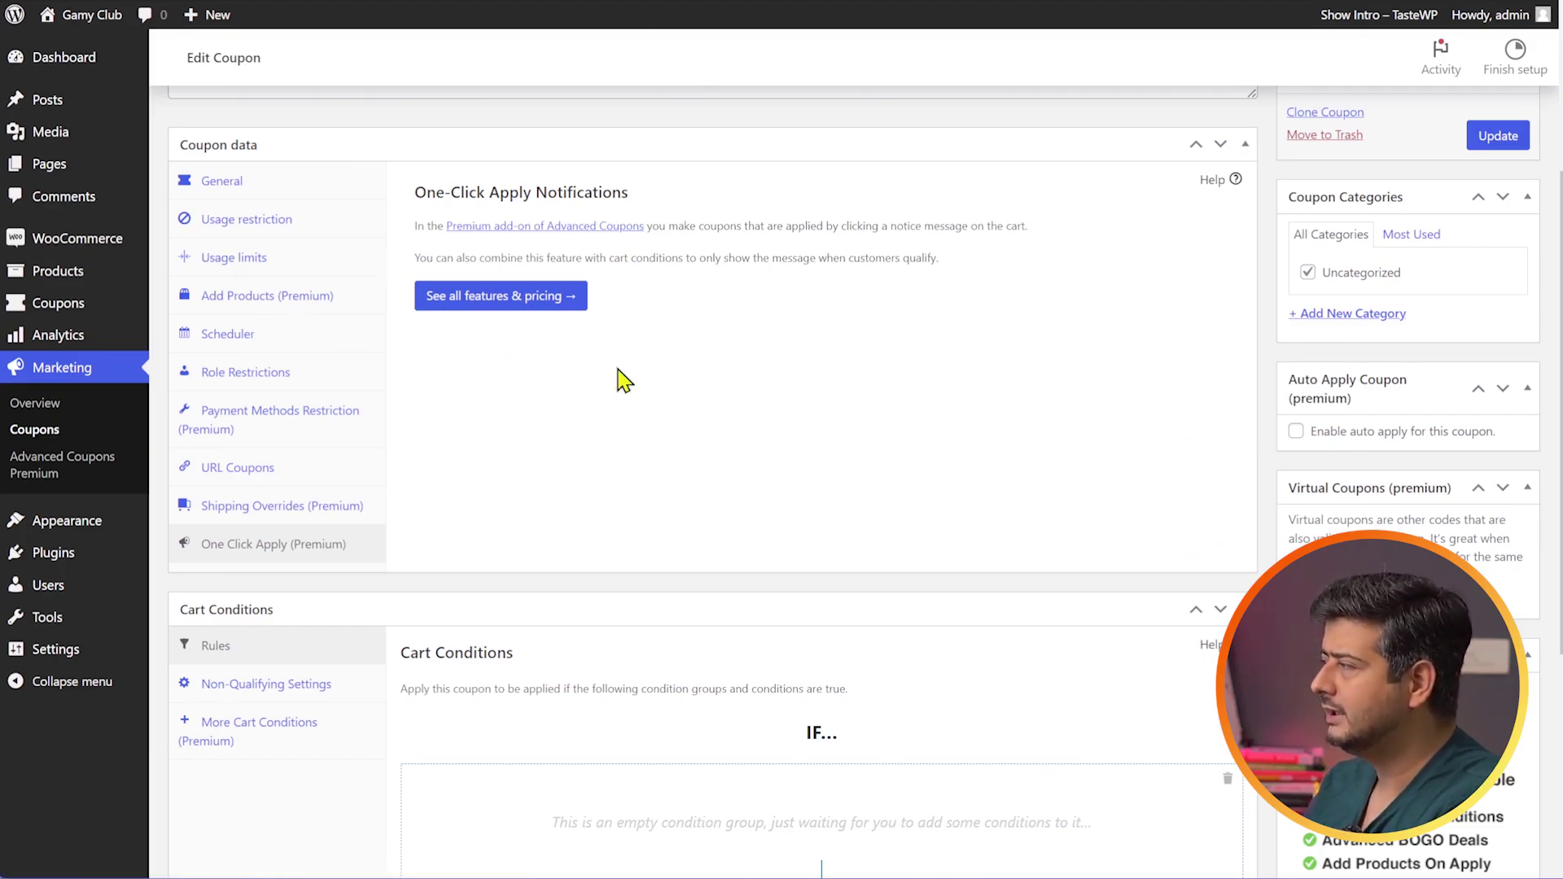
scroll(616, 382, "down", 2)
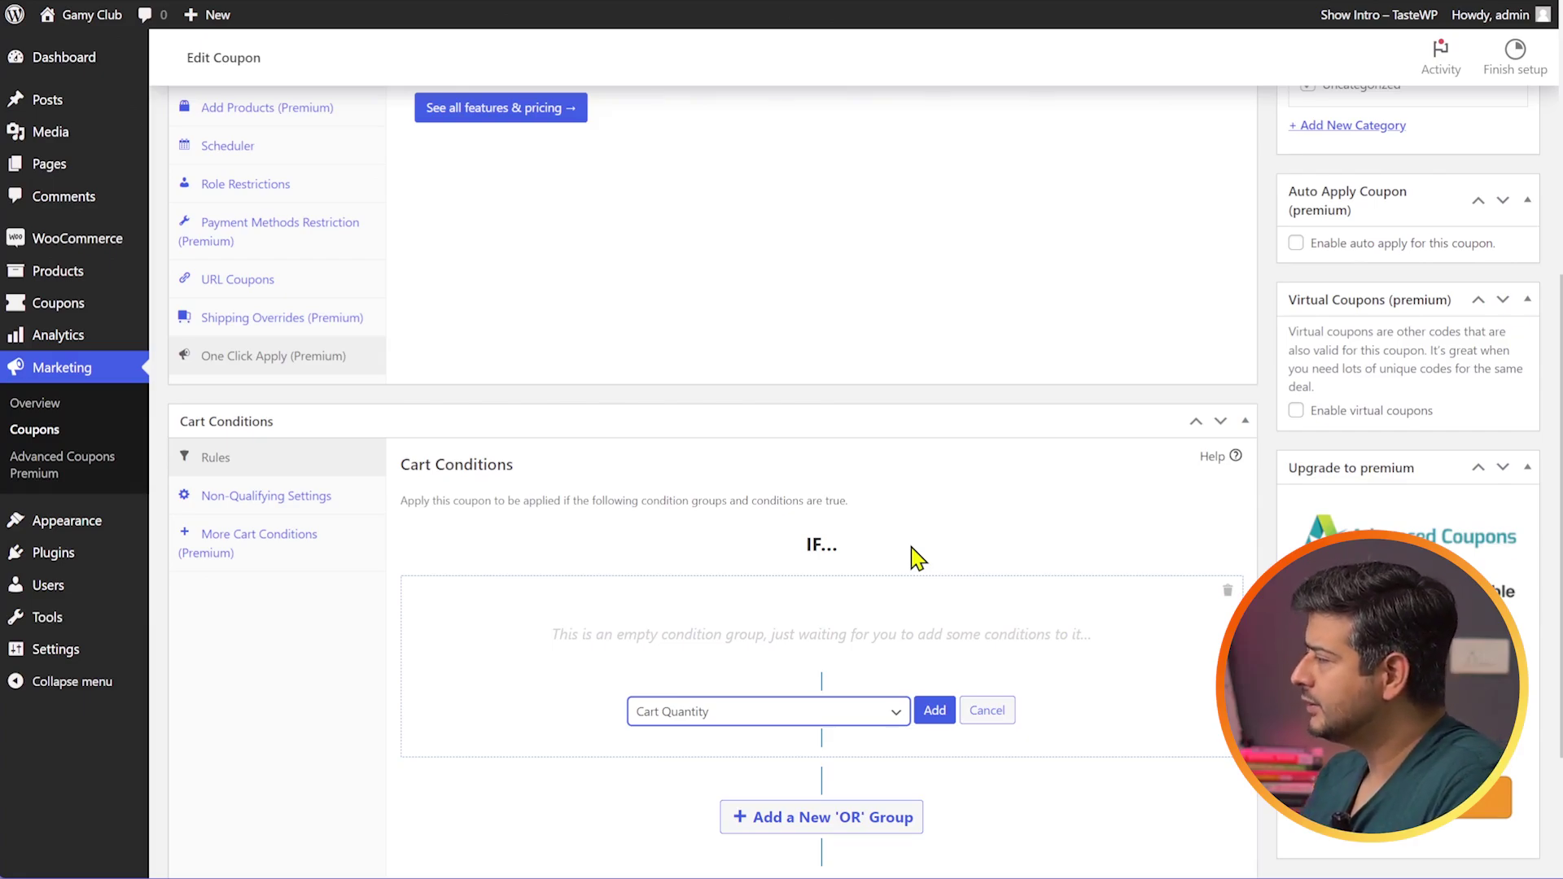
scroll(918, 558, "down", 2)
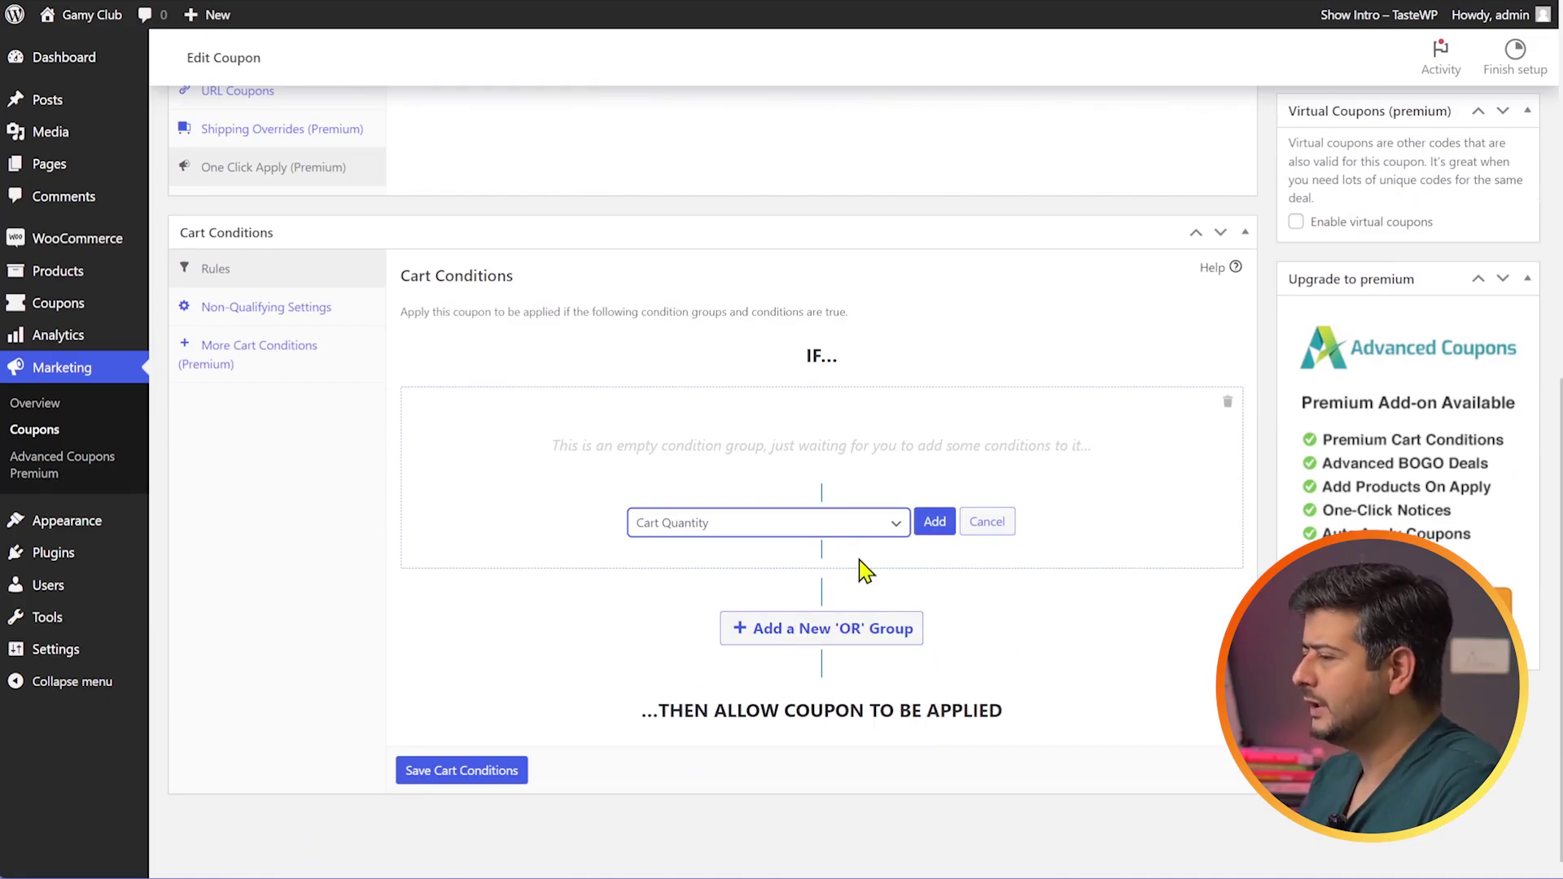
left_click(880, 534)
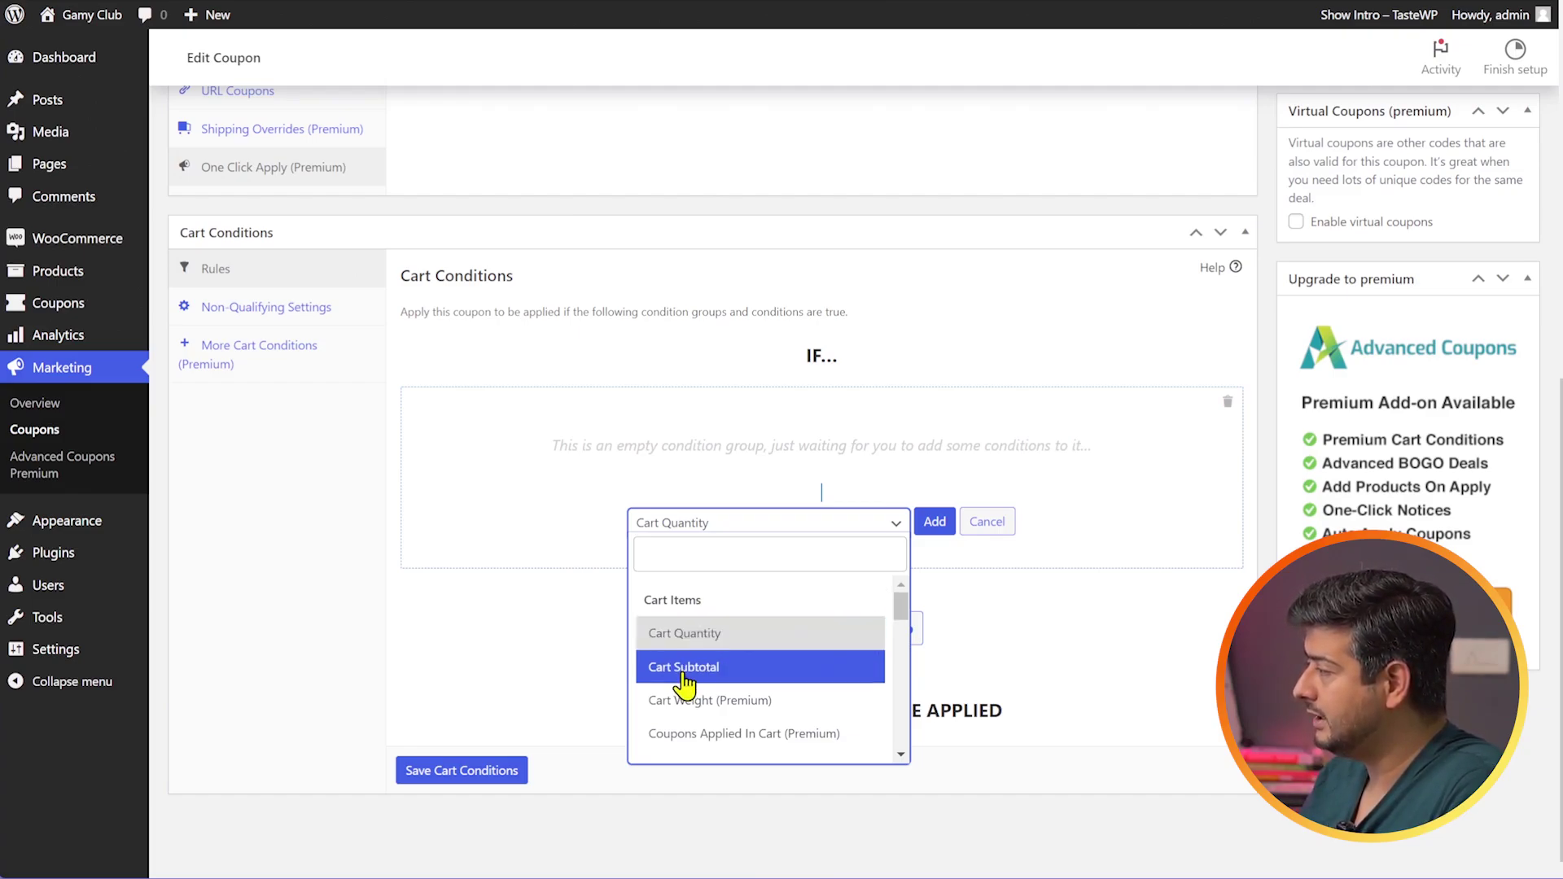
scroll(781, 674, "down", 1)
scroll(785, 672, "down", 2)
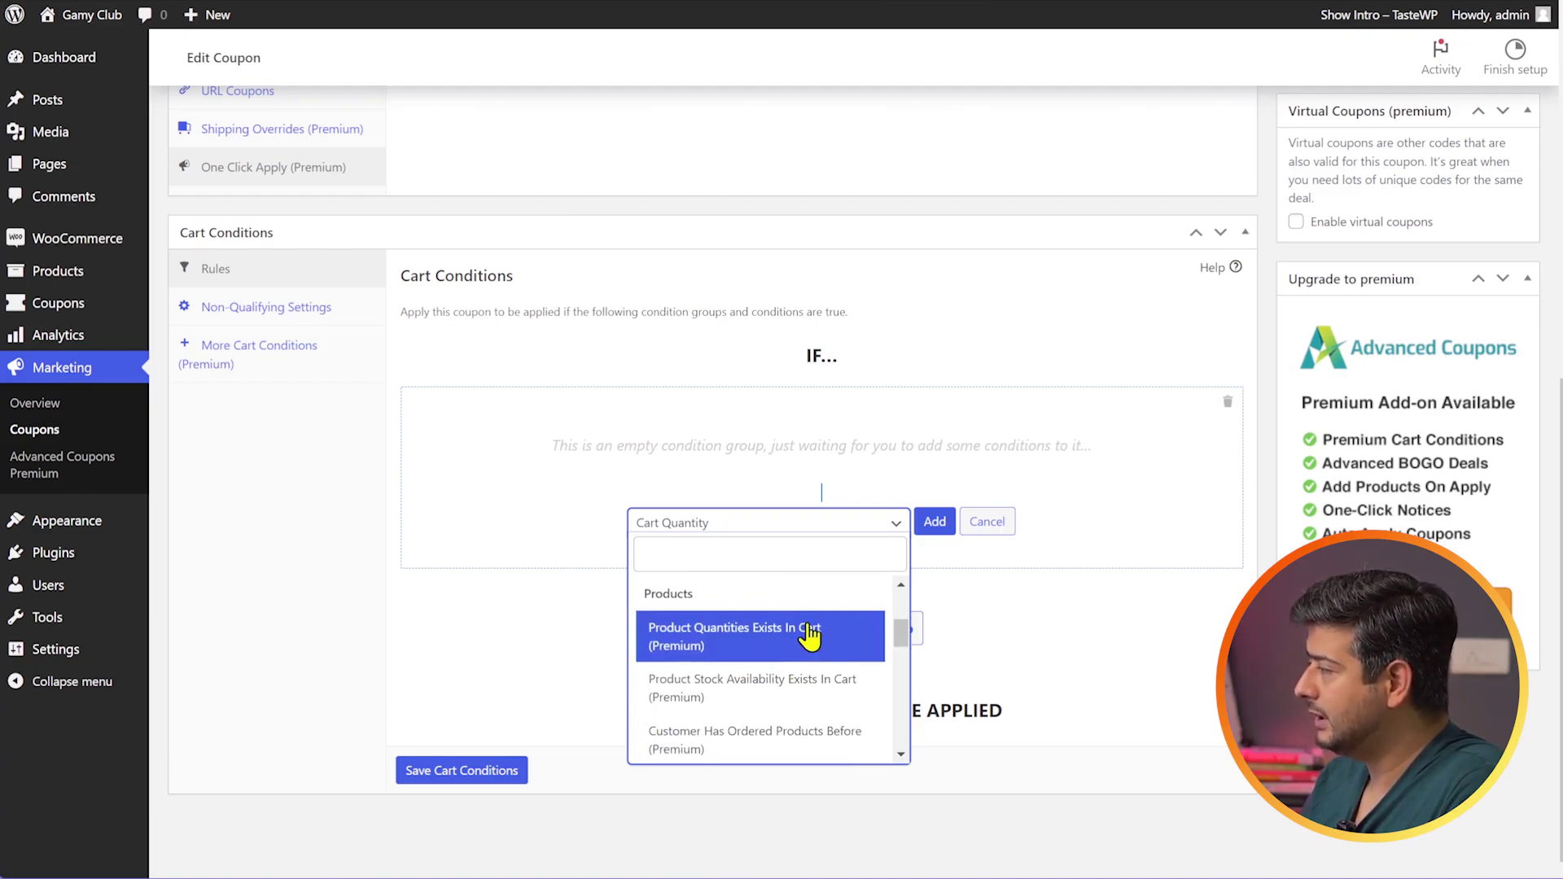
scroll(805, 637, "down", 2)
scroll(804, 636, "down", 2)
scroll(803, 636, "down", 2)
scroll(809, 684, "down", 1)
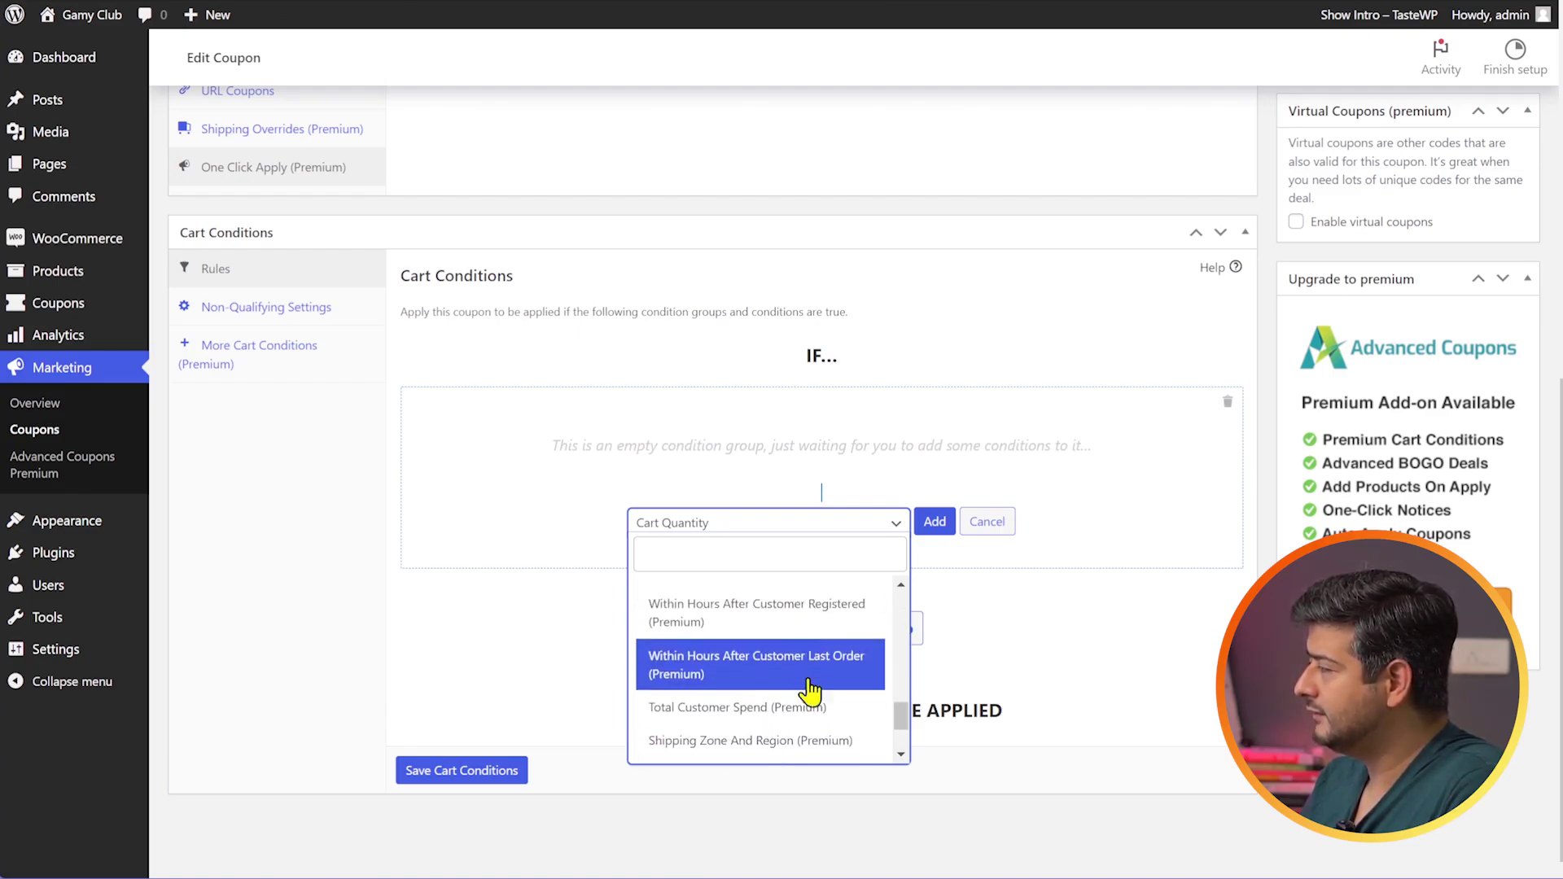
scroll(806, 694, "down", 2)
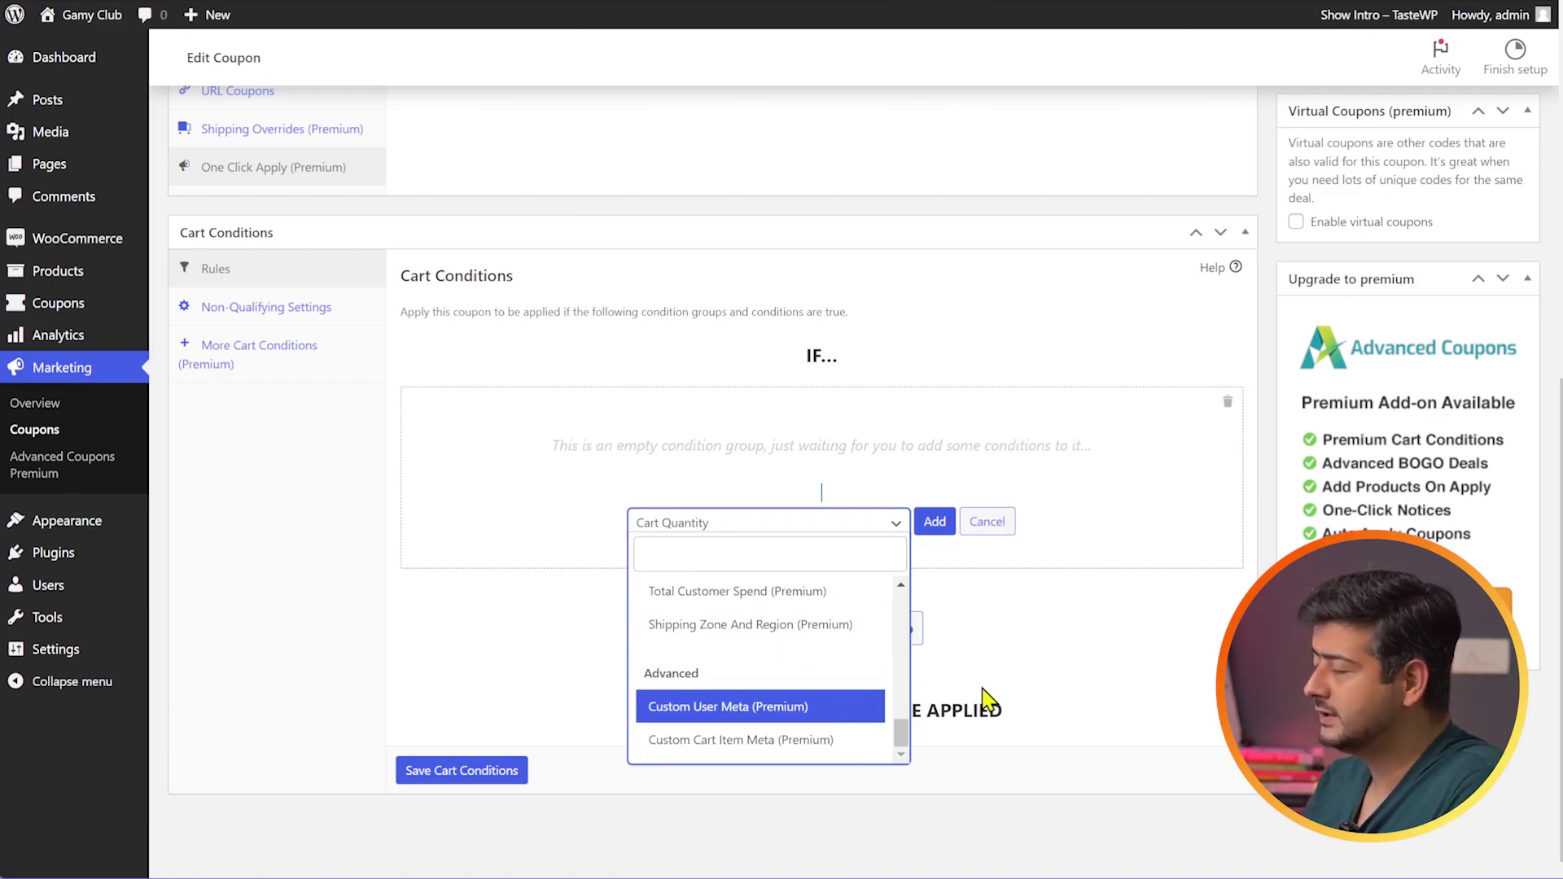
left_click(1146, 635)
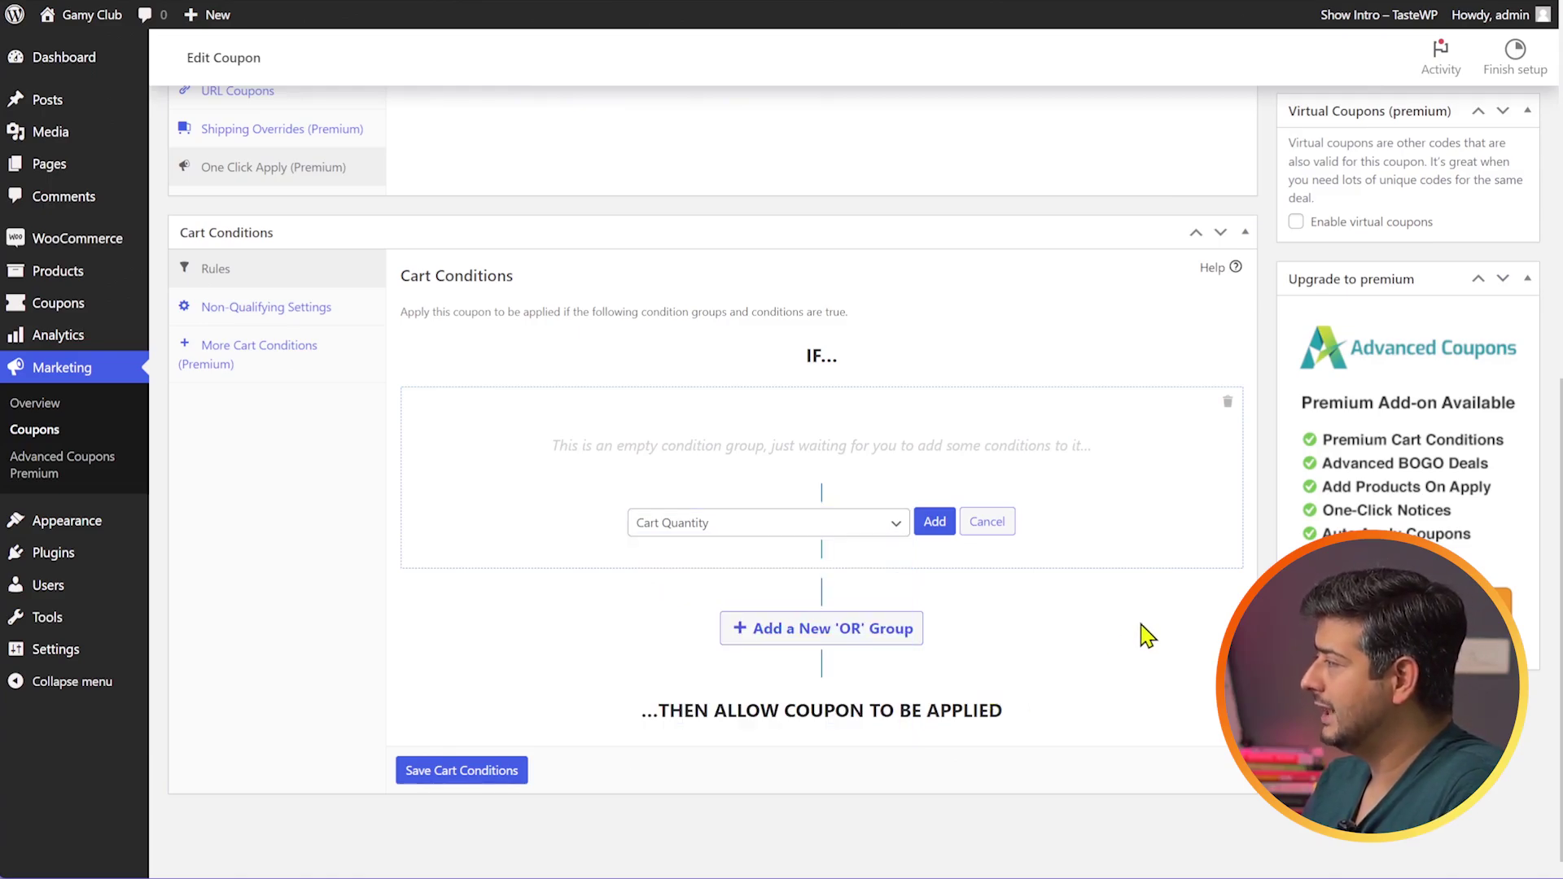
left_click(303, 313)
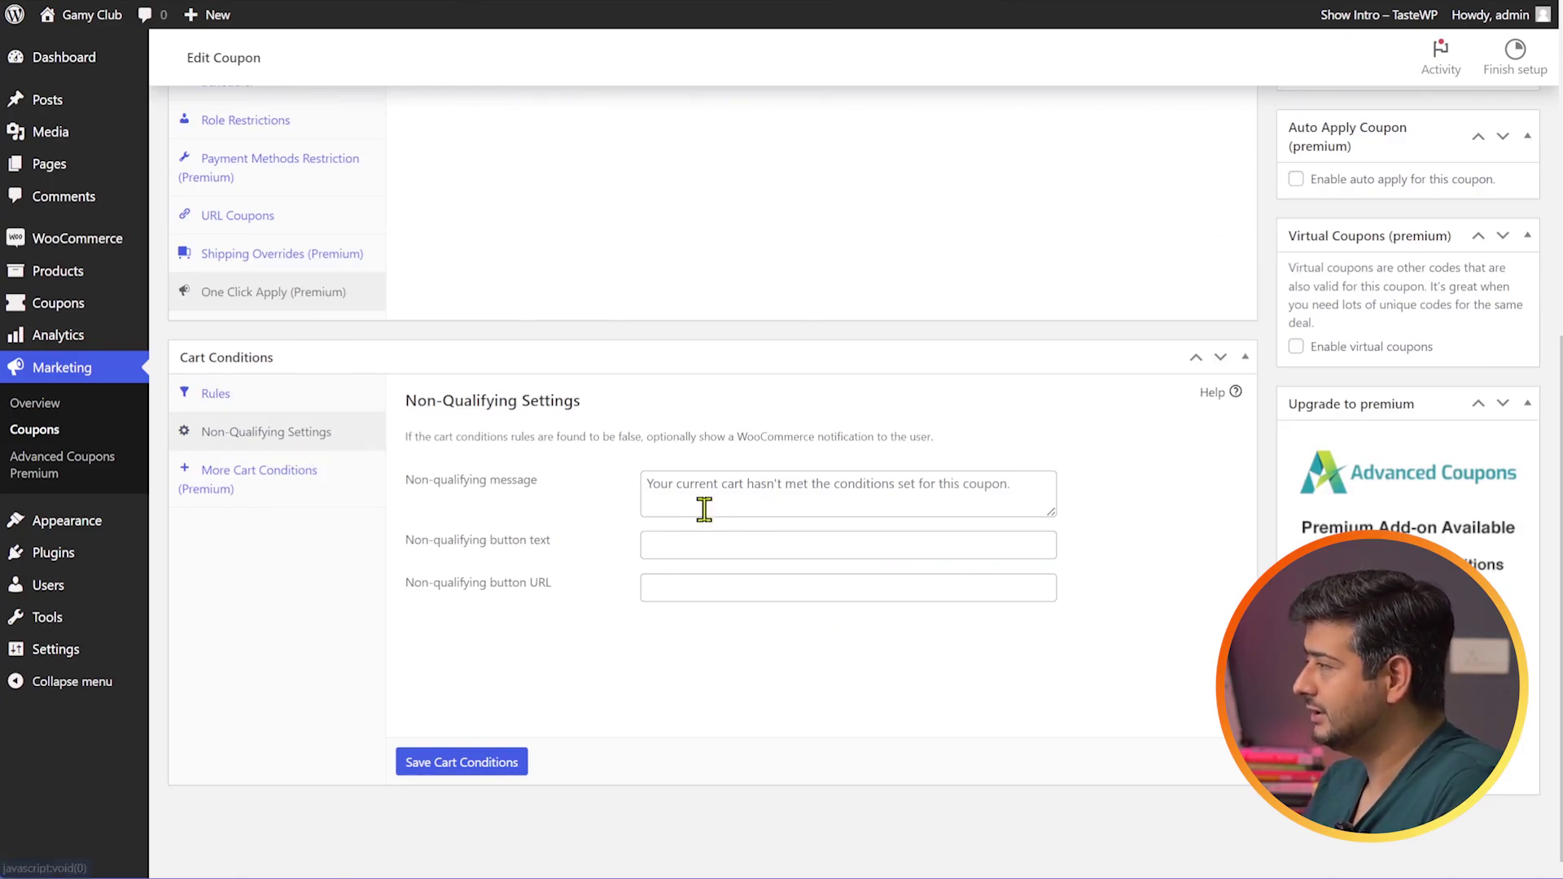
Step: Show the premium More Cart Conditions list
left_click(282, 498)
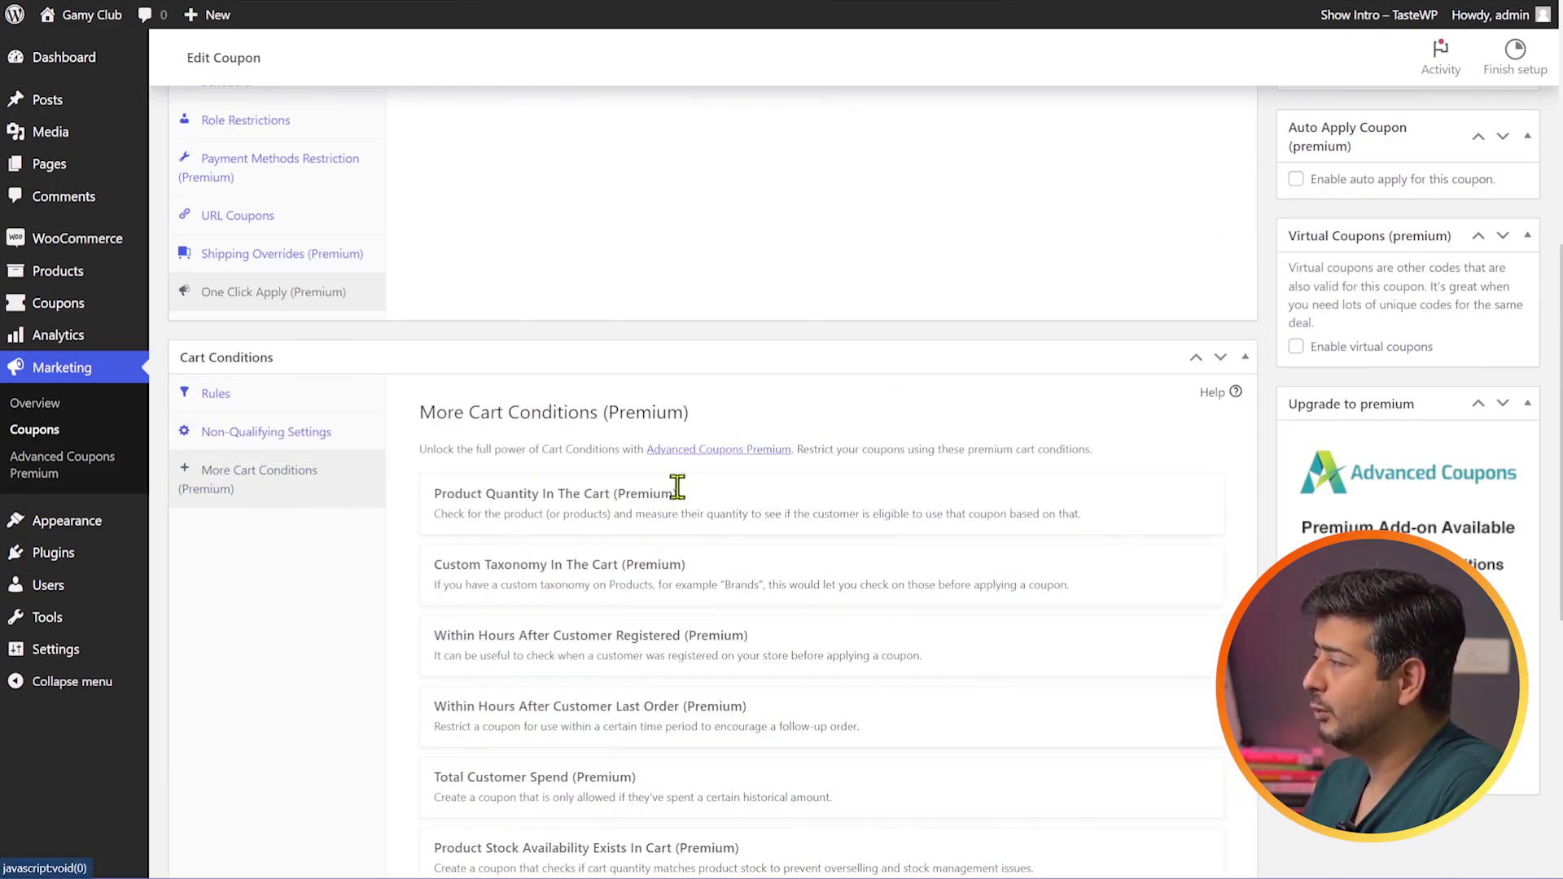
scroll(745, 579, "up", 1)
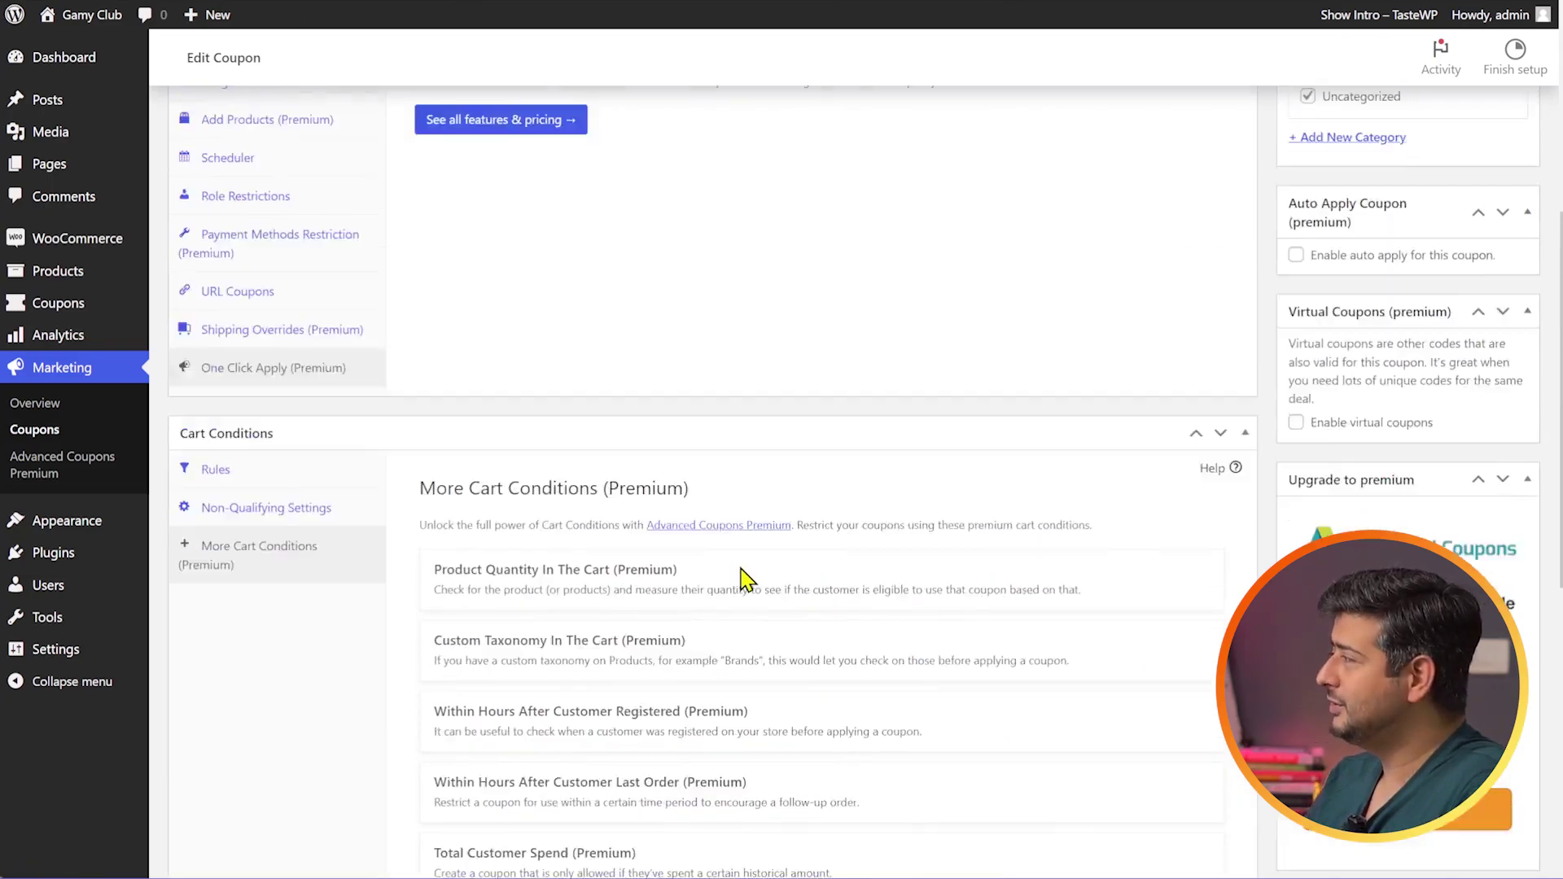
scroll(746, 580, "up", 5)
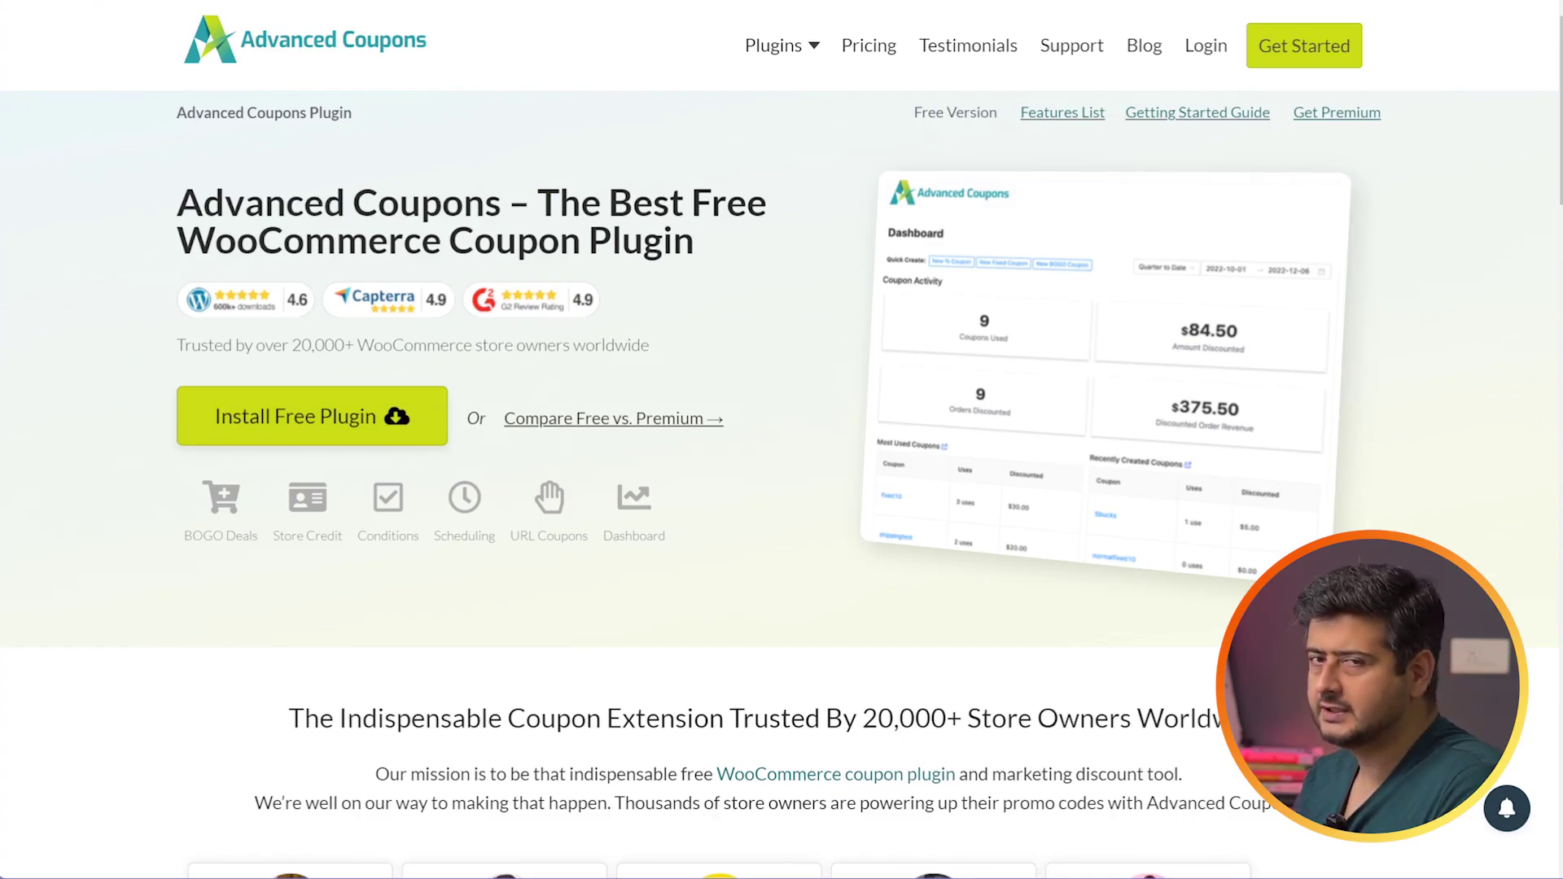
Step: Switch to the next browser tab from the Advanced Coupons plugin homepage
left_click(134, 3)
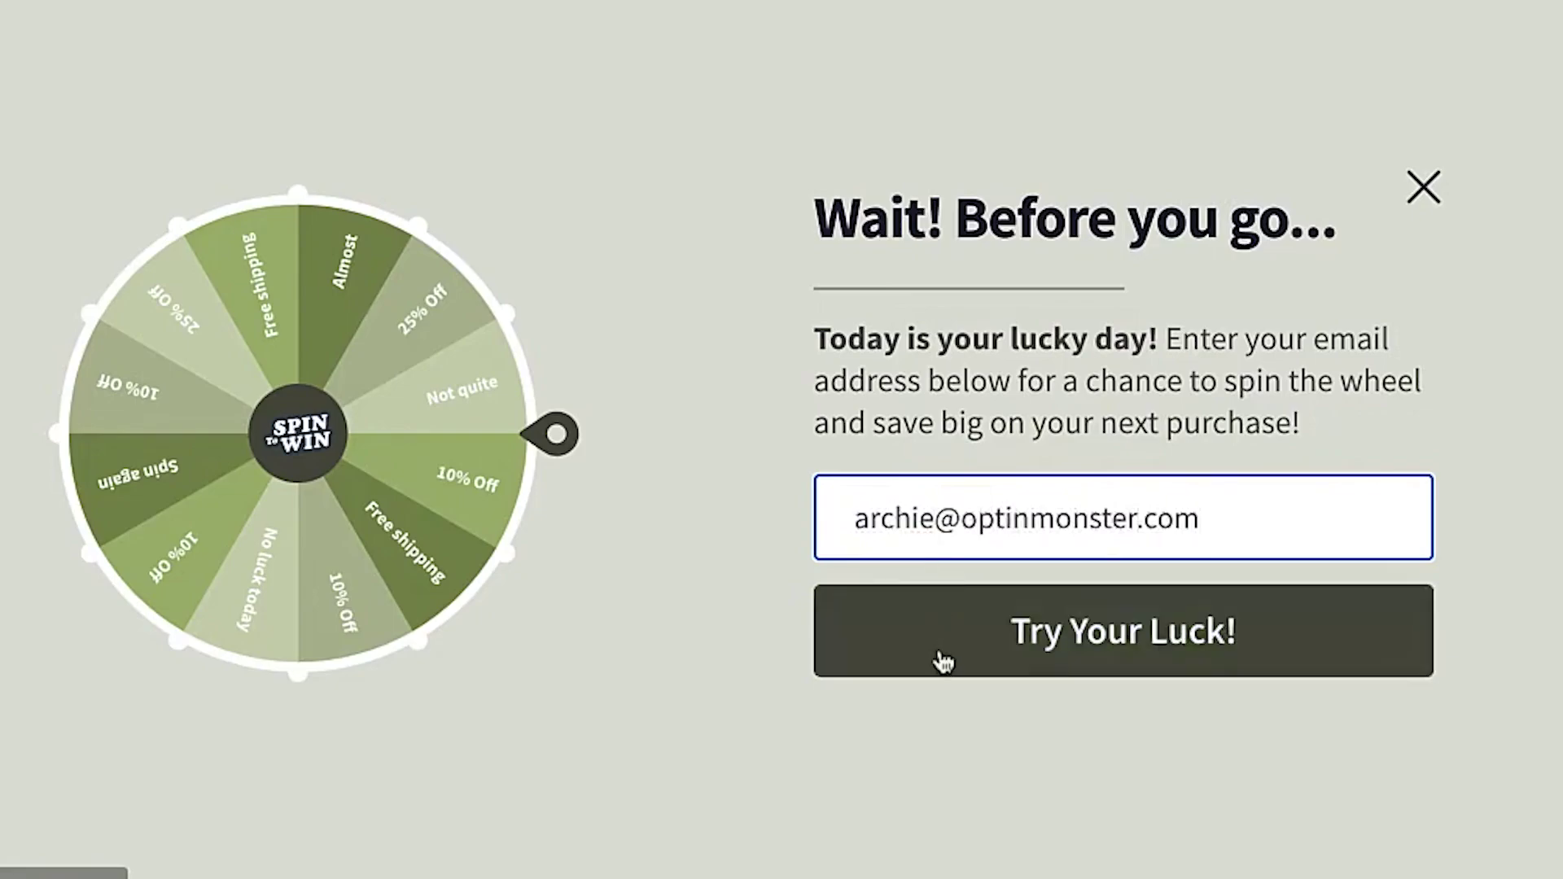
Step: Spin the prize wheel in the OptinMonster spin-to-win popup demo
left_click(940, 657)
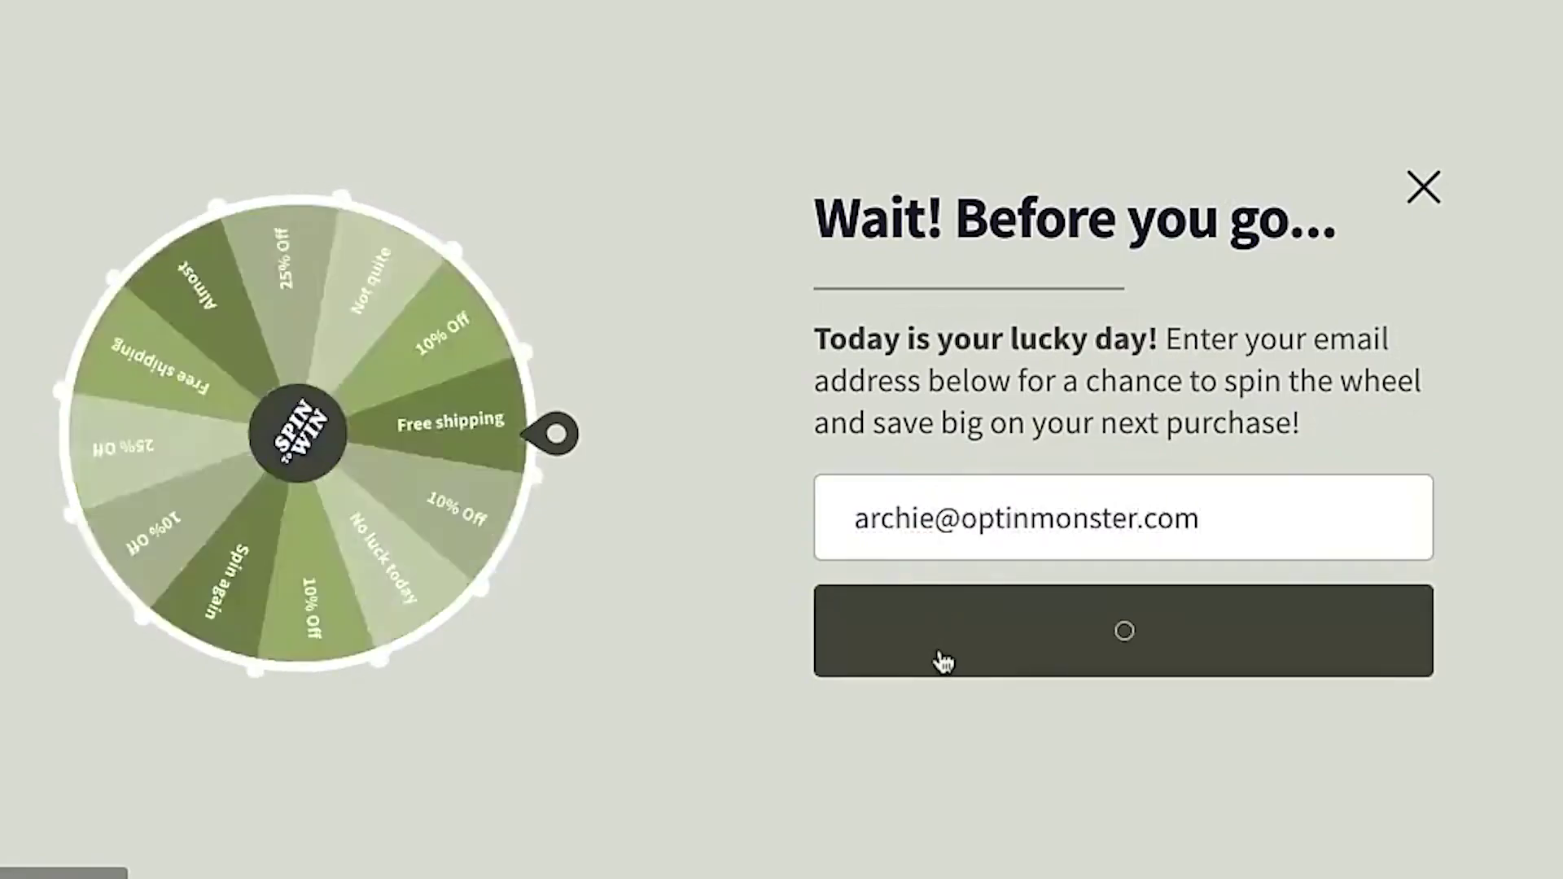